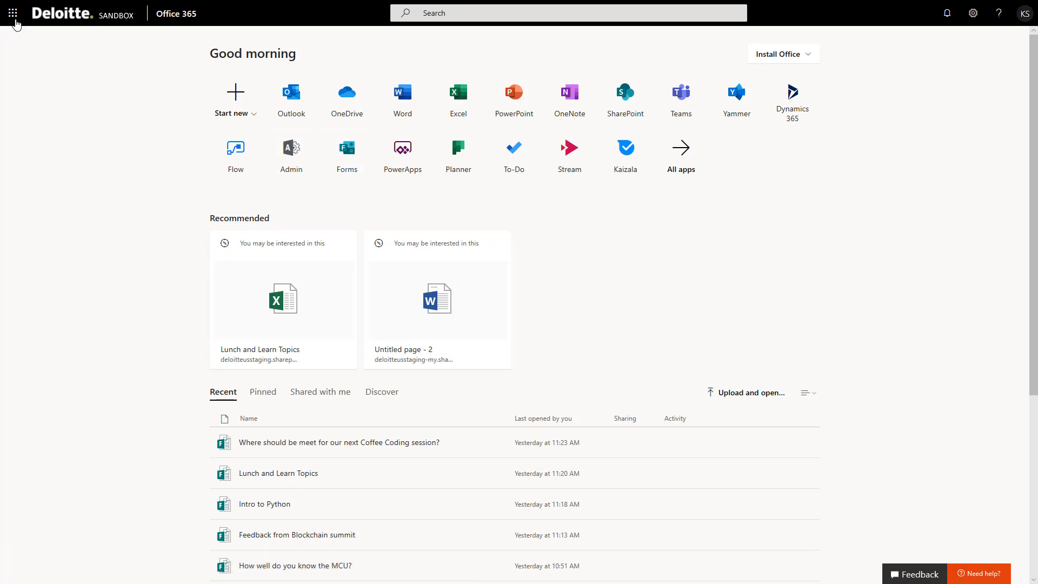
- Open Microsoft Forms from the full list of Office 365 apps and dismiss the welcome dialog
left_click(14, 17)
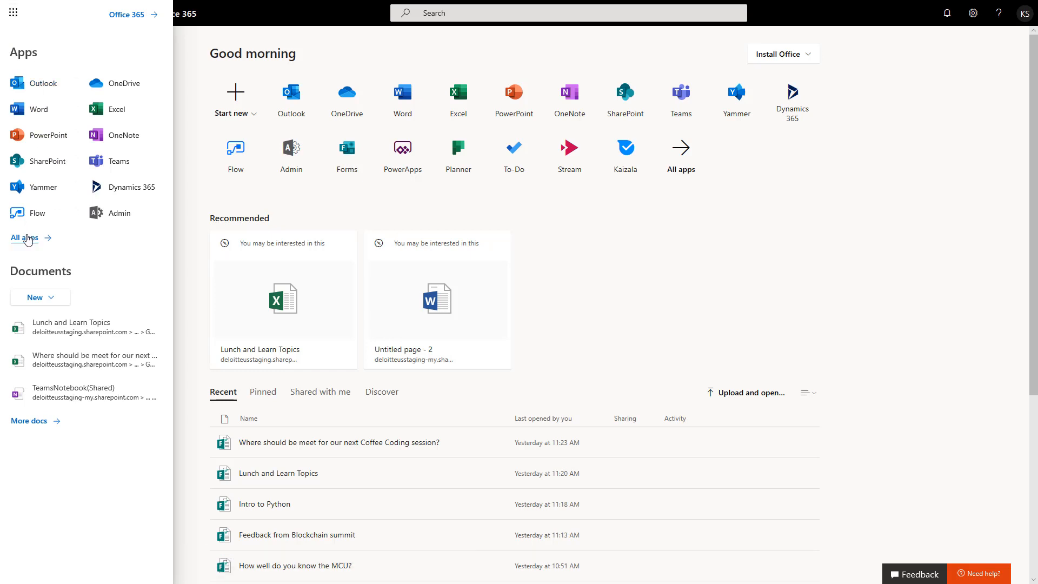
left_click(28, 238)
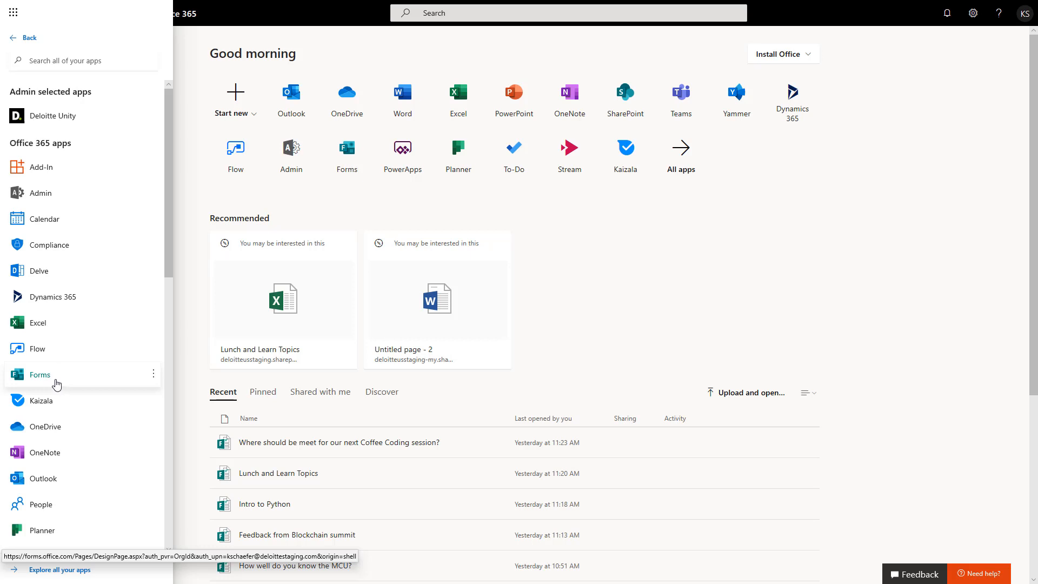
left_click(40, 374)
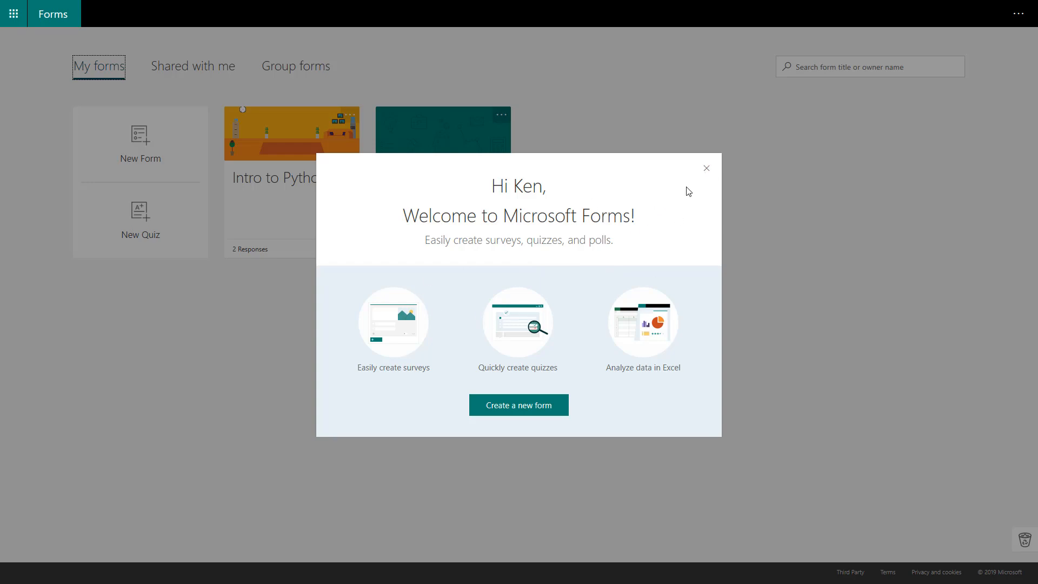
left_click(707, 169)
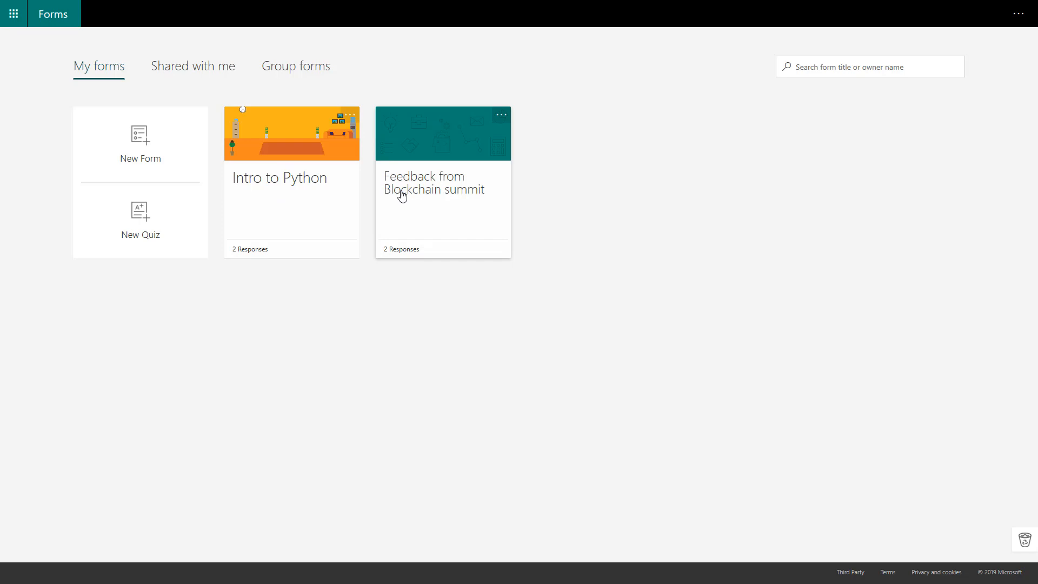
- Look through the forms shared with me and the Python Users Group's forms, comparing them with the personal forms
left_click(194, 72)
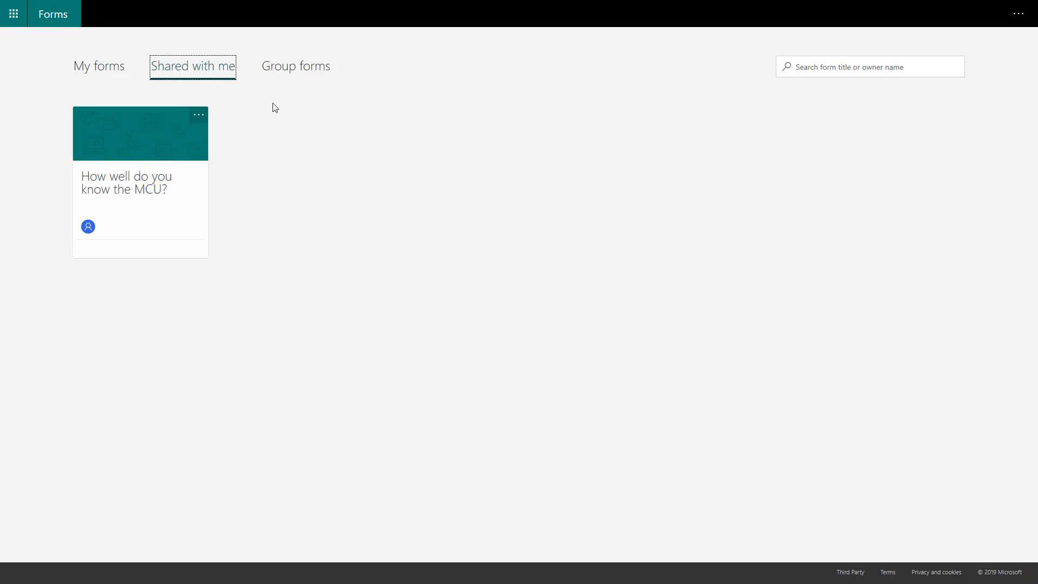
left_click(292, 76)
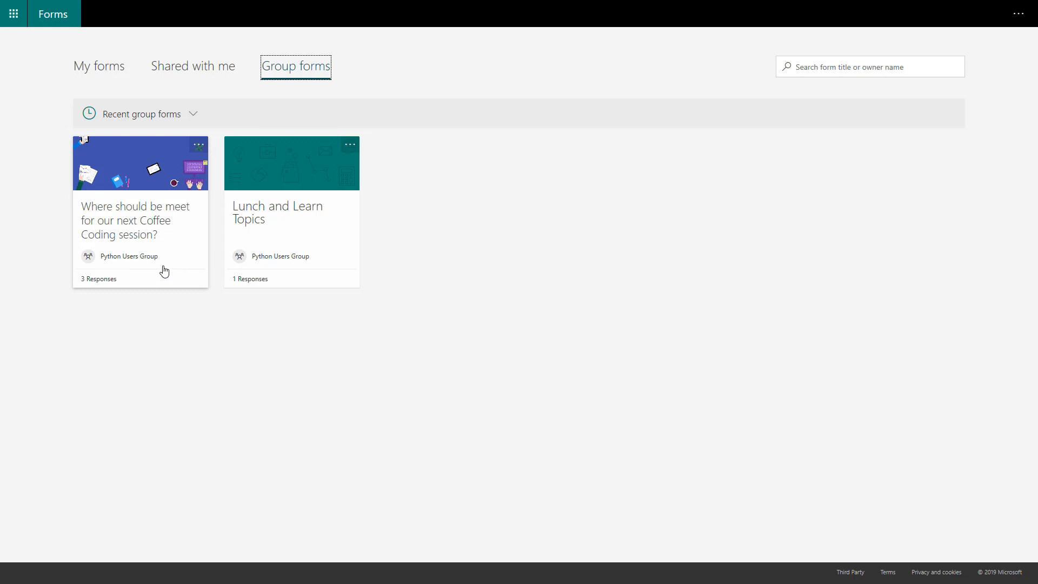
left_click(193, 117)
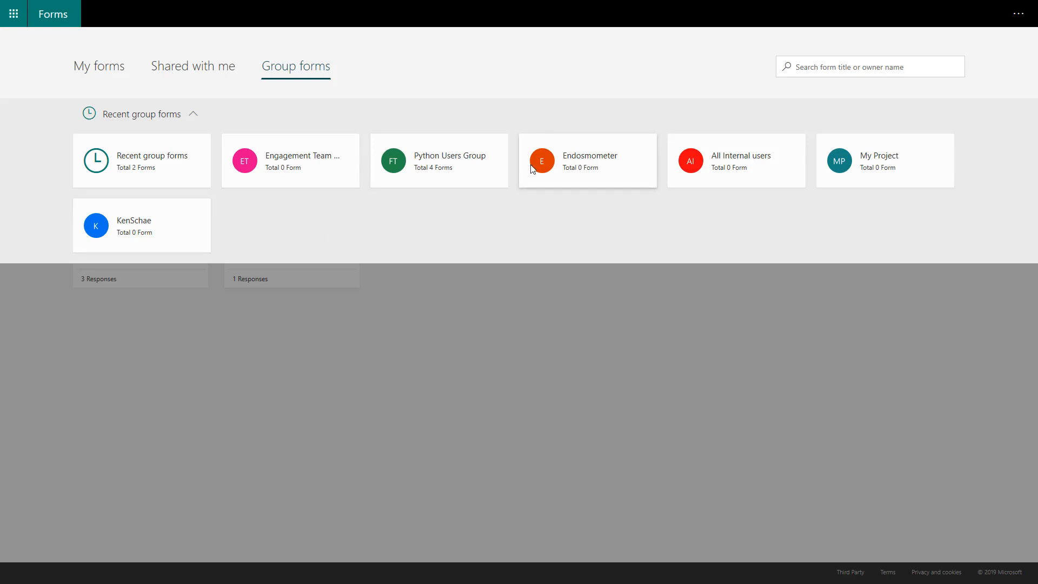
left_click(439, 162)
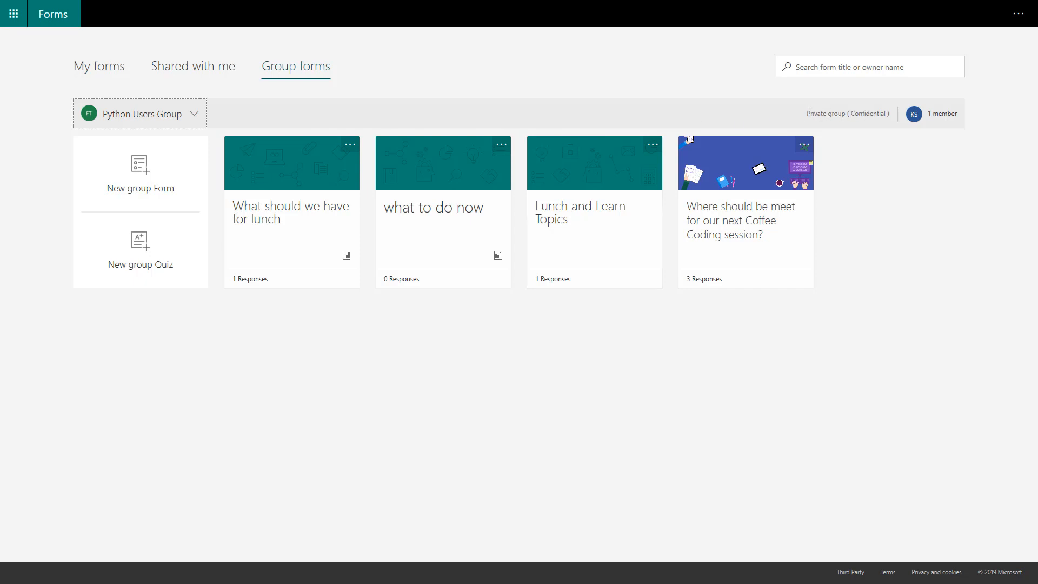
left_click_drag(806, 113, 887, 115)
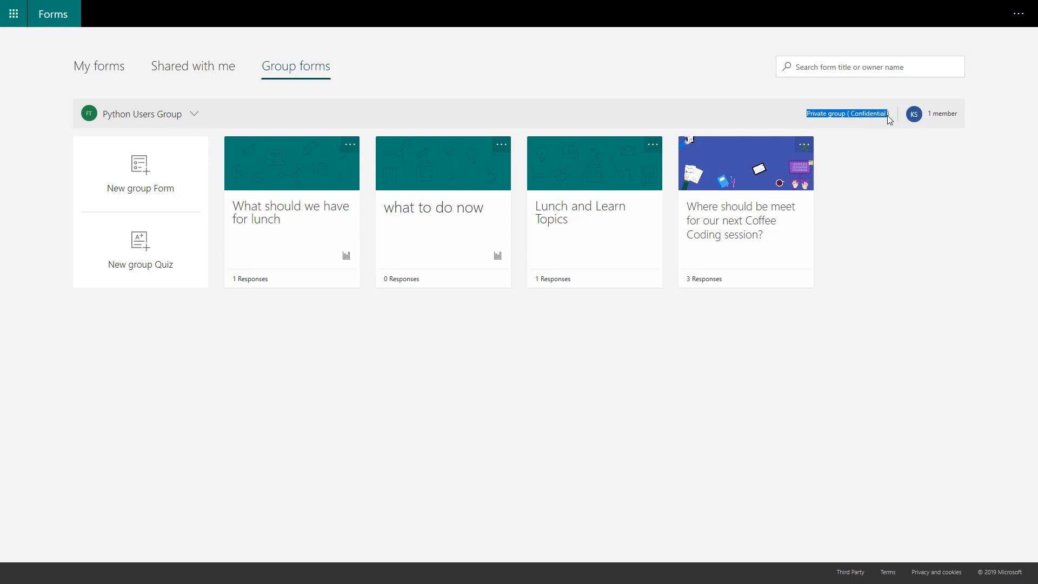
left_click(892, 161)
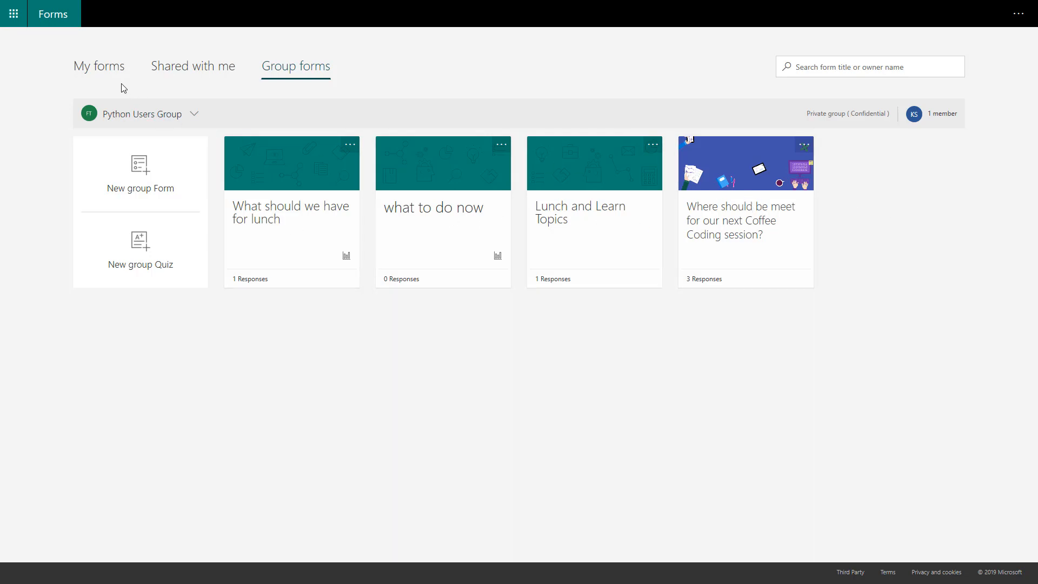
left_click(97, 69)
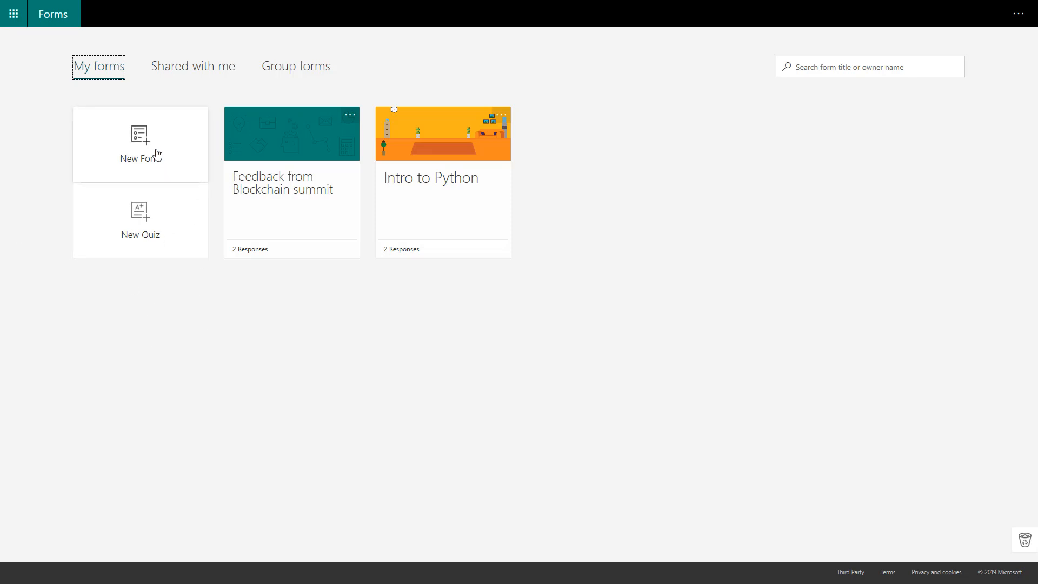
left_click(288, 69)
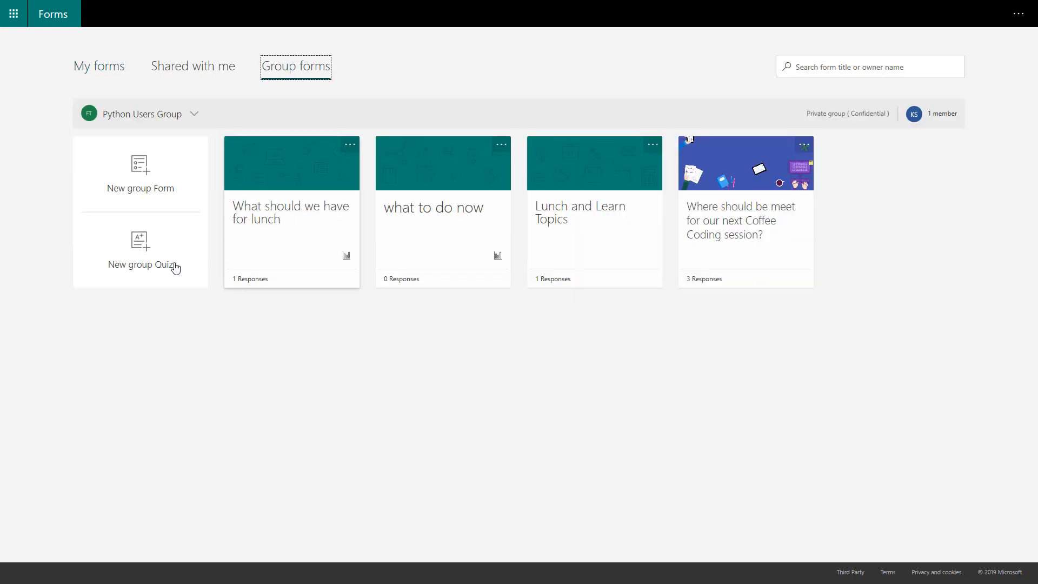
- Create a new personal form and title it "Membership information form"
left_click(110, 73)
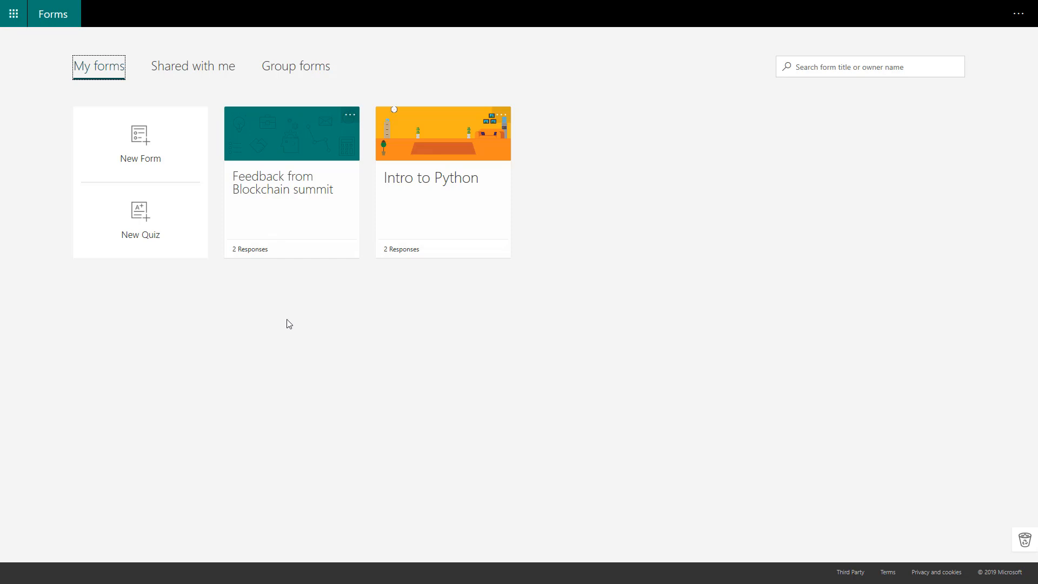
left_click(143, 151)
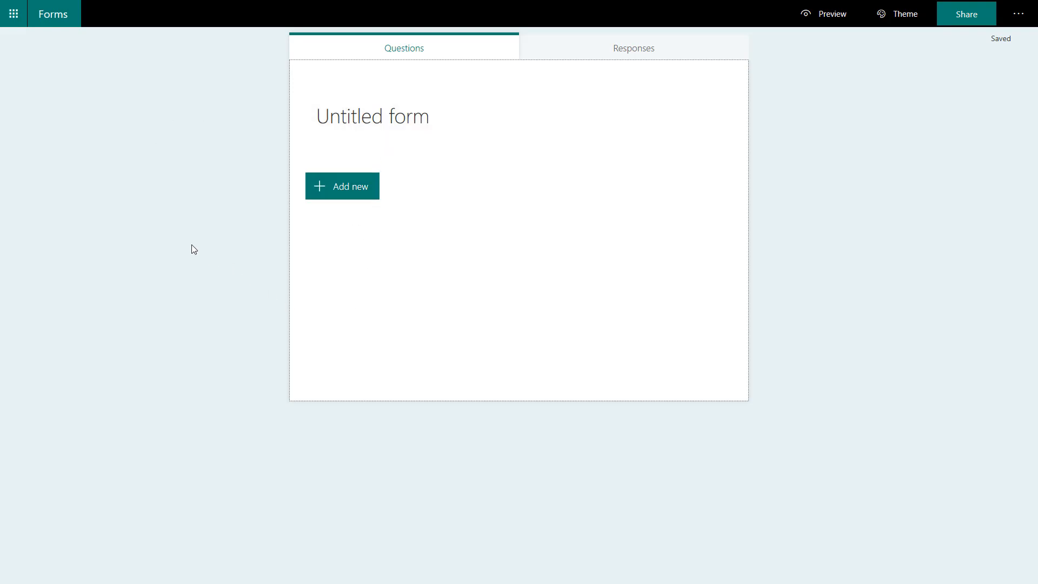
left_click(342, 112)
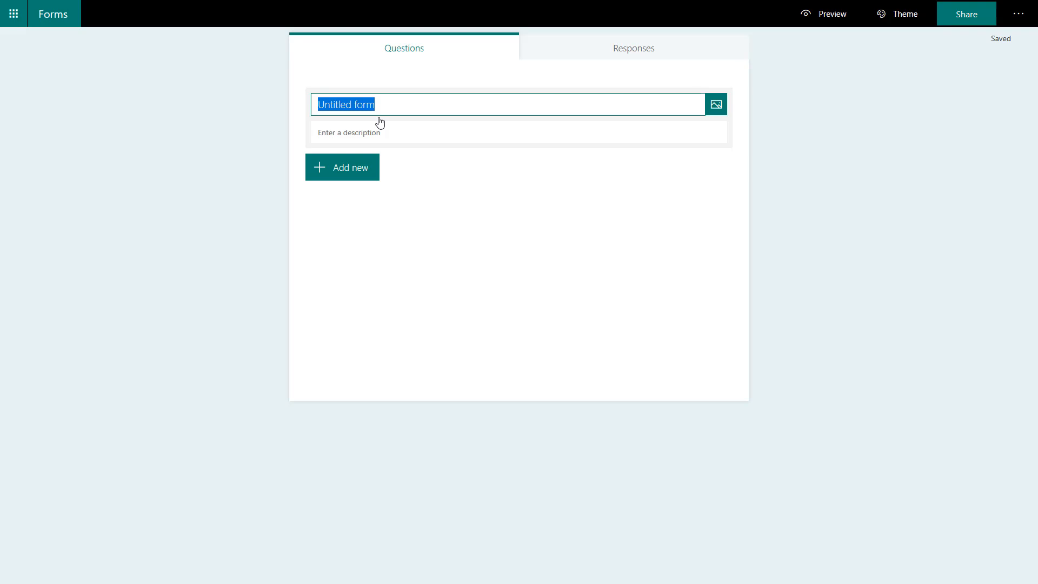
type("Membership")
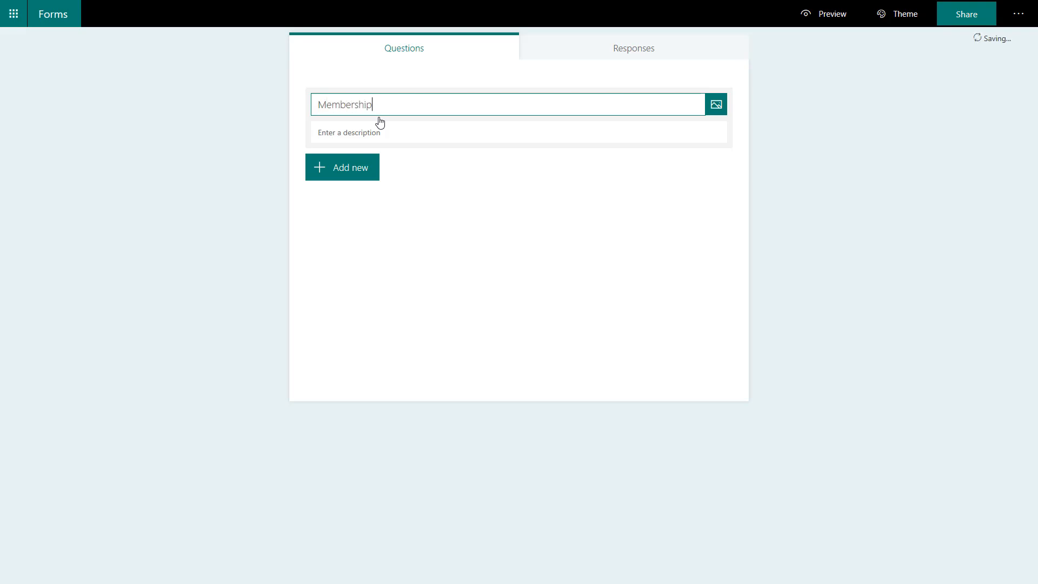
type(" information form")
key("Tab")
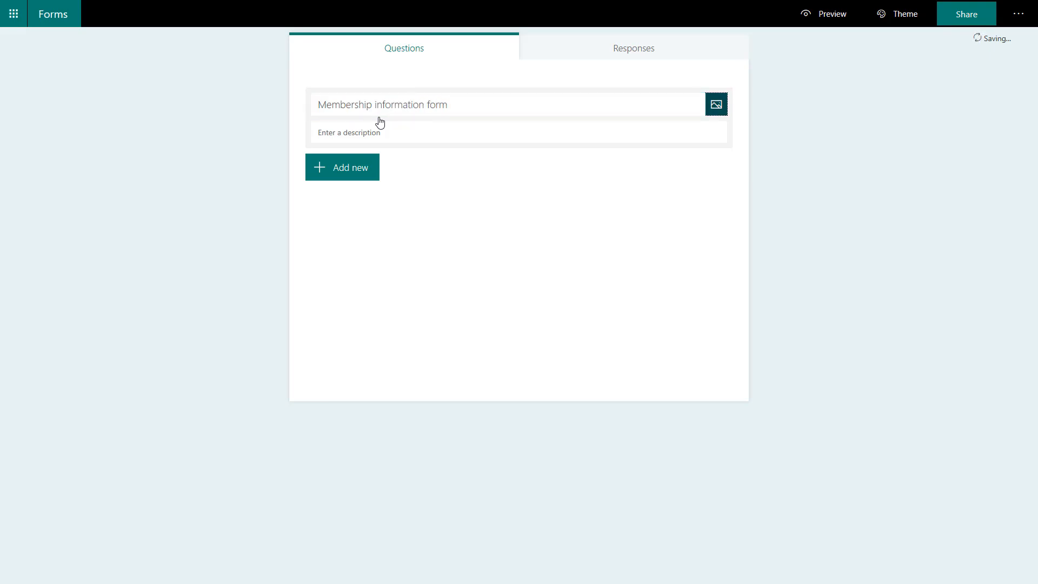
- Enter the form description "Enter your information to join the SharePoint user's group."
left_click(377, 133)
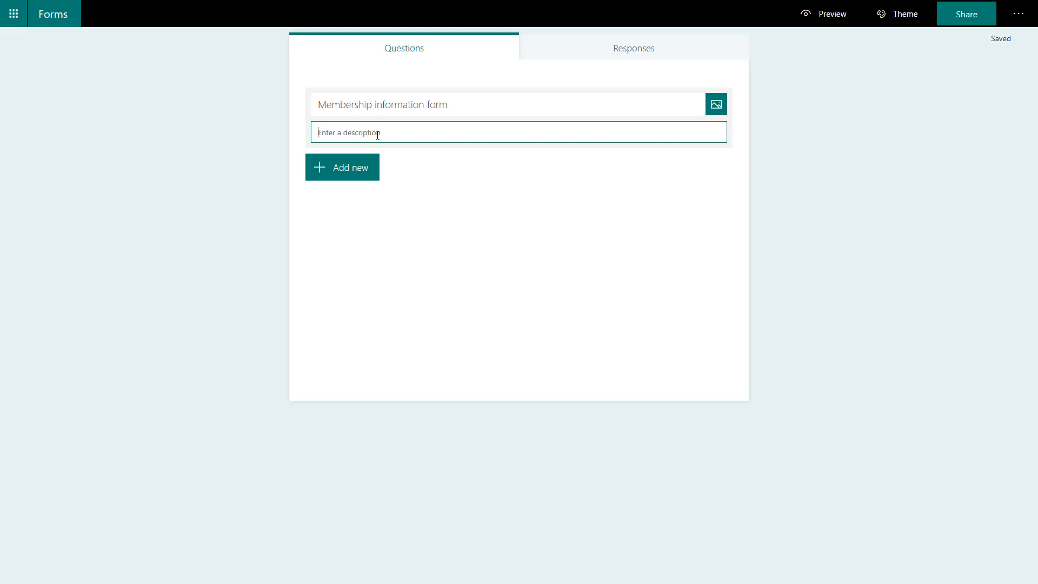
type("Enter your infomr")
key("BackSpace")
key("BackSpace")
type("rmation to k")
key("BackSpace")
type("join the SharePoint ")
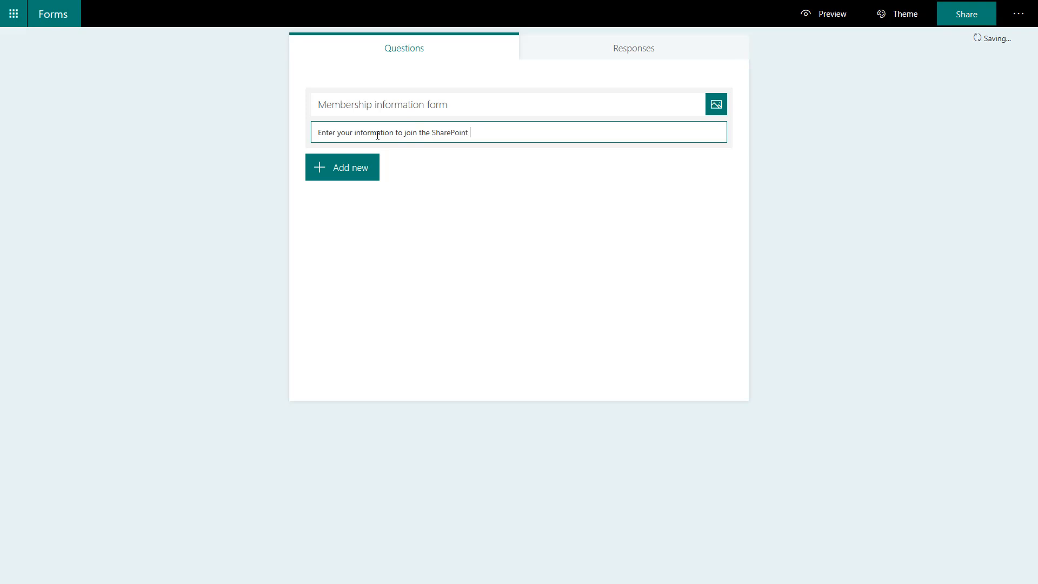
type("user's group.")
- Search Bing images for "membership" and add the Membership arrow-sign picture to the form's title
left_click(717, 107)
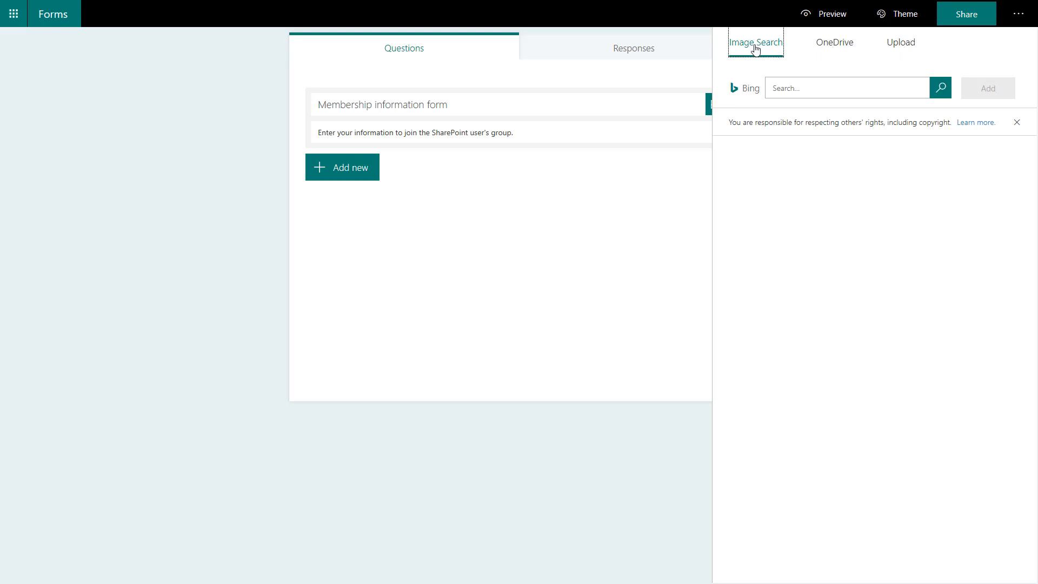
left_click(788, 91)
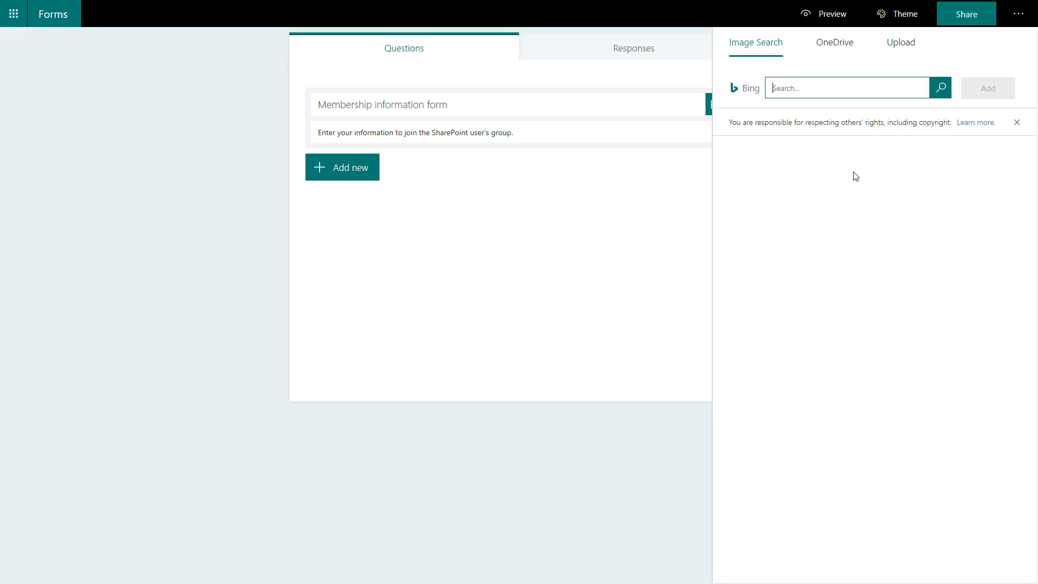
type("membership")
key("Return")
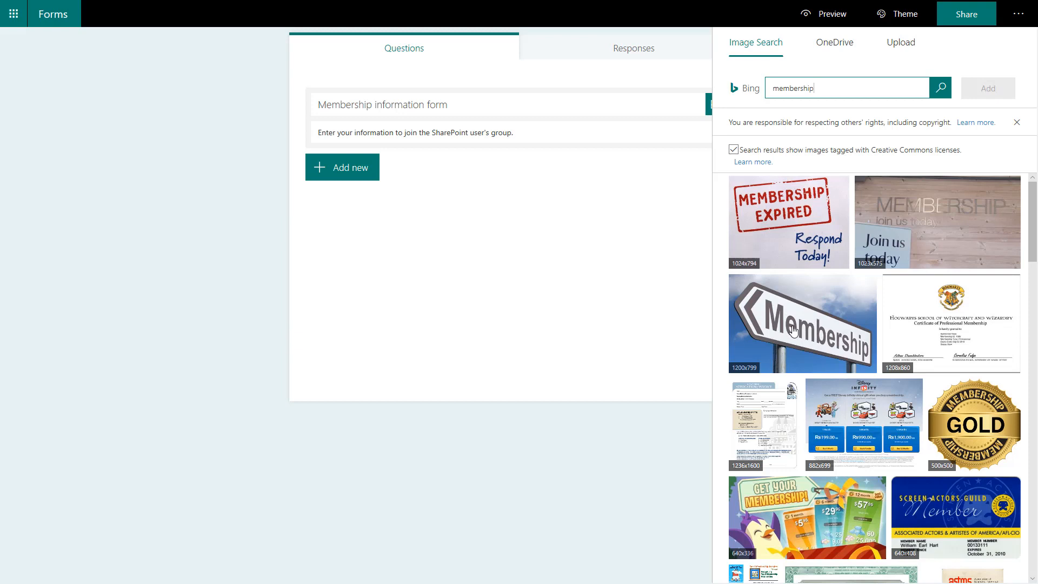
left_click(798, 328)
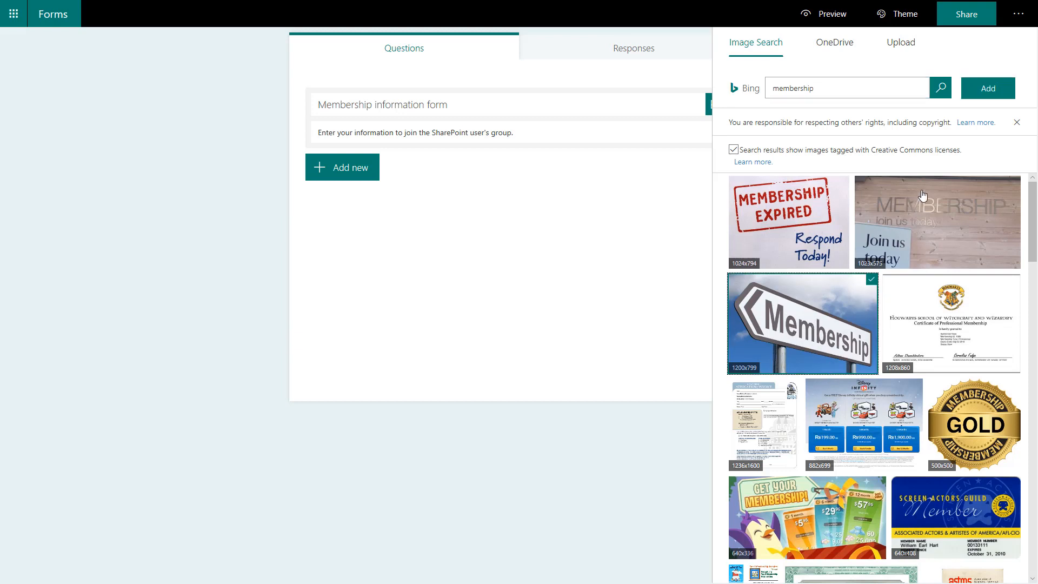
left_click(986, 91)
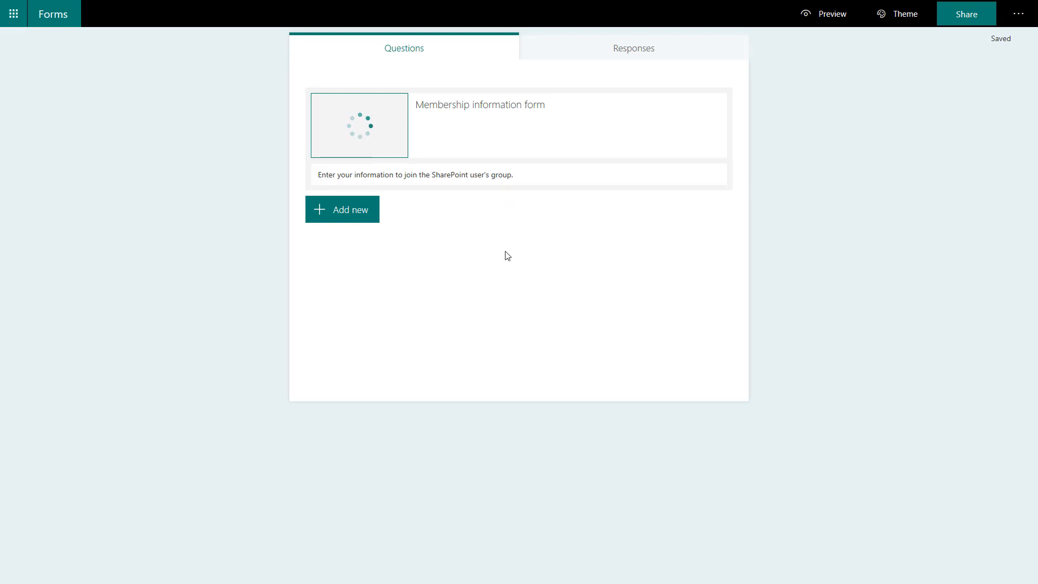
- Add a Text question reading "What is your name" and make it required
left_click(330, 214)
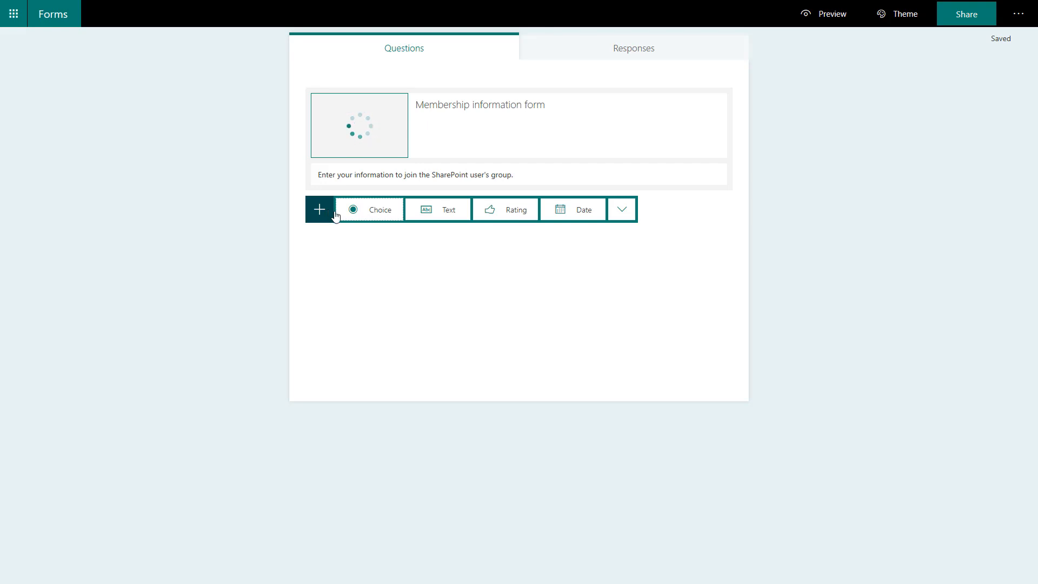
left_click(621, 211)
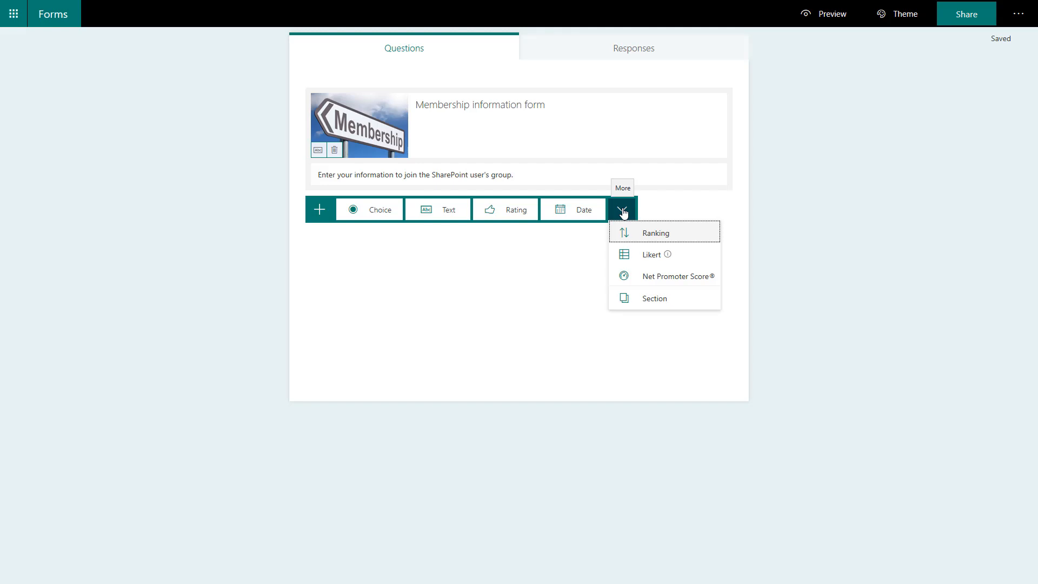
mouse_move(654, 265)
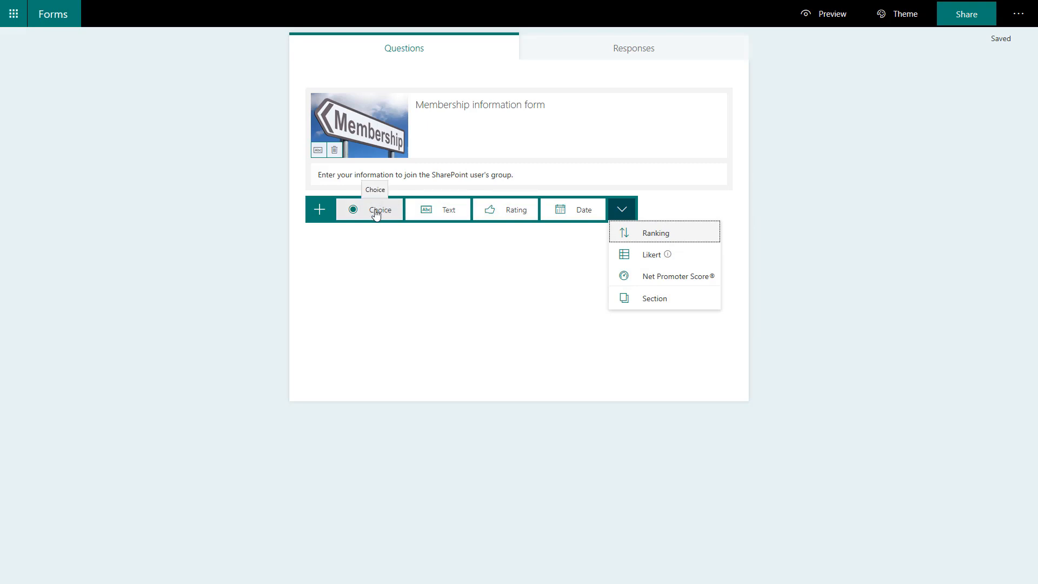
left_click(431, 212)
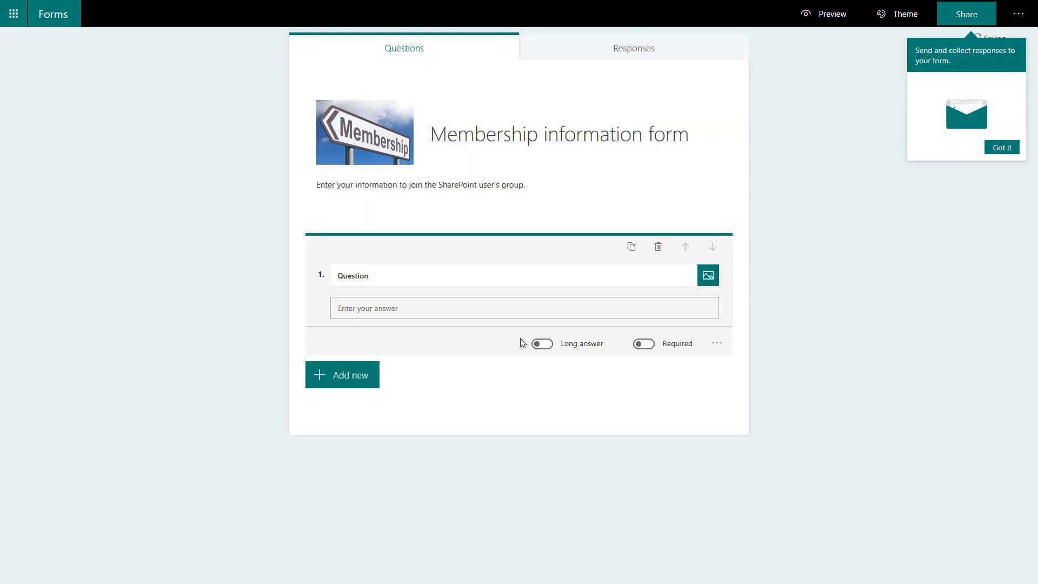
left_click(438, 282)
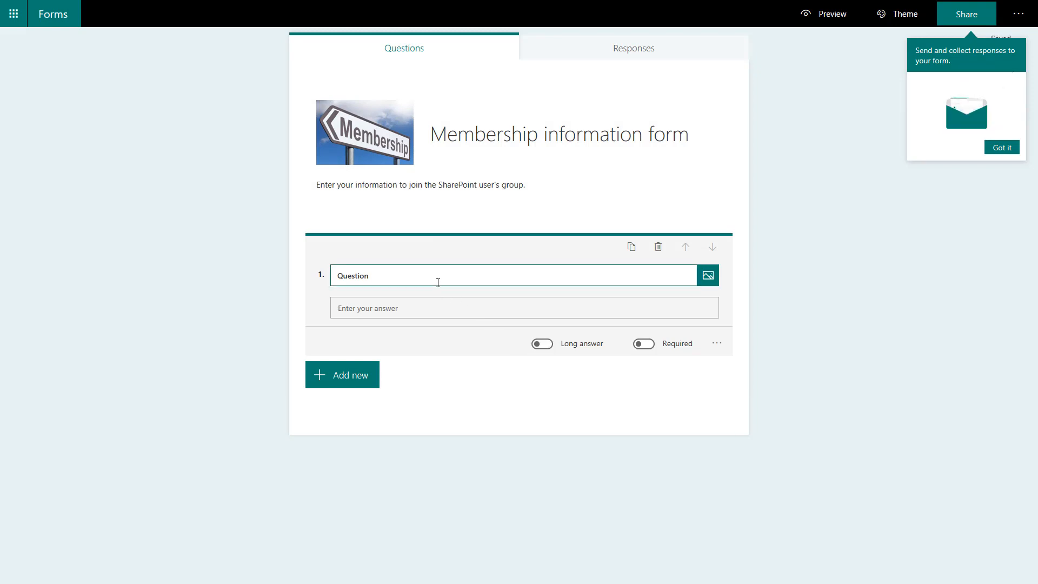
key("BackSpace")
key("BackSpace")
key("BackSpace")
key("BackSpace")
key("BackSpace")
key("BackSpace")
key("BackSpace")
key("BackSpace")
type("What is your name")
left_click(648, 349)
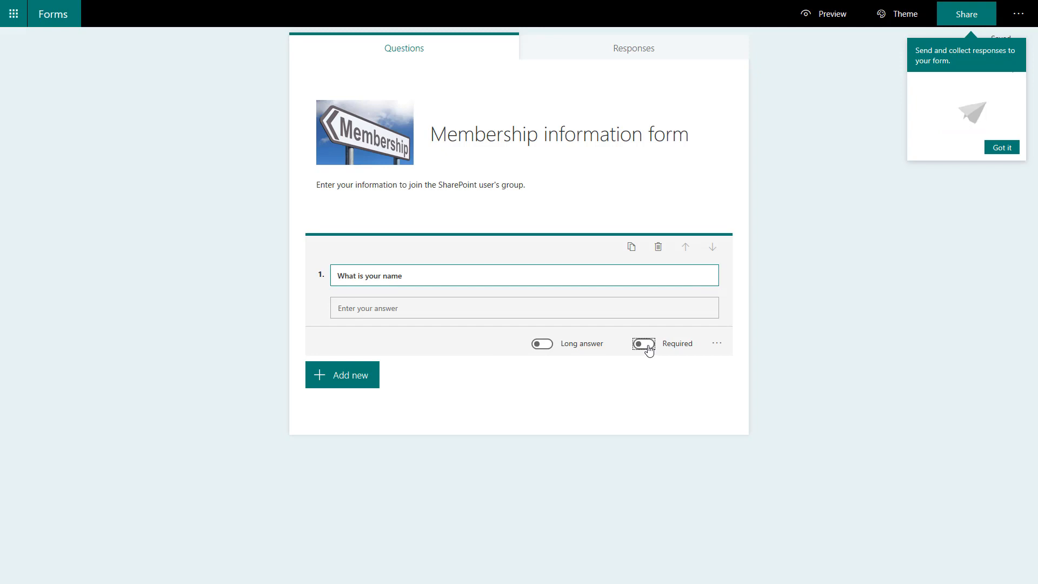
- Try answer restrictions on the name question, review the available restriction types, and turn the restrictions off again
left_click(717, 344)
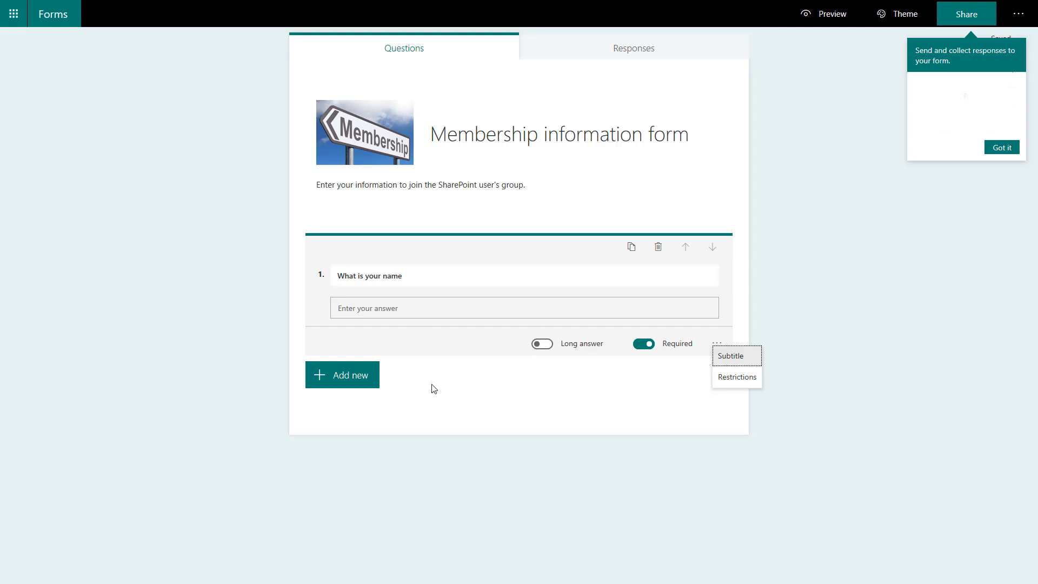
left_click(740, 378)
left_click(490, 341)
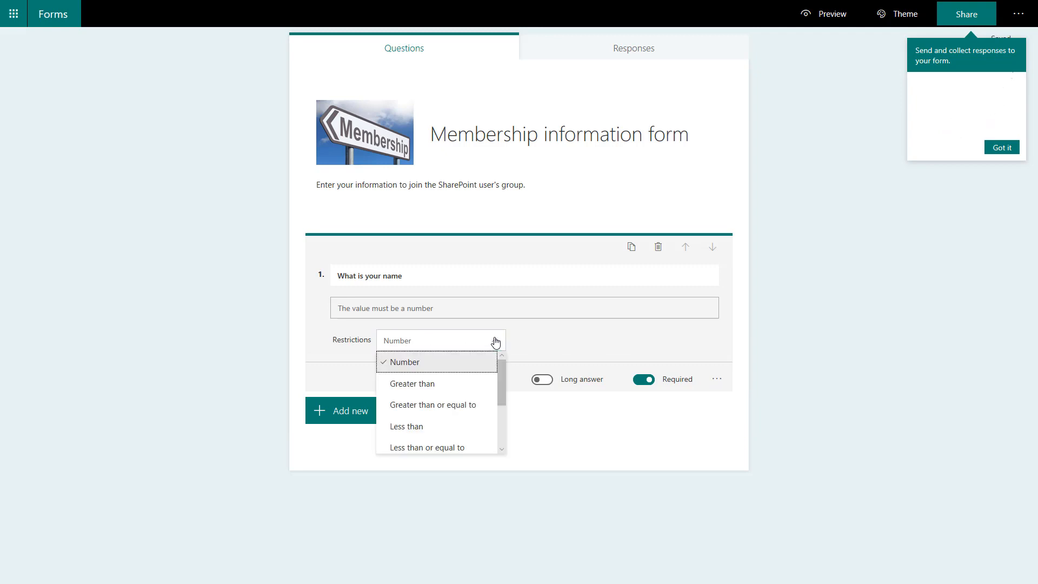
left_click_drag(505, 378, 506, 421)
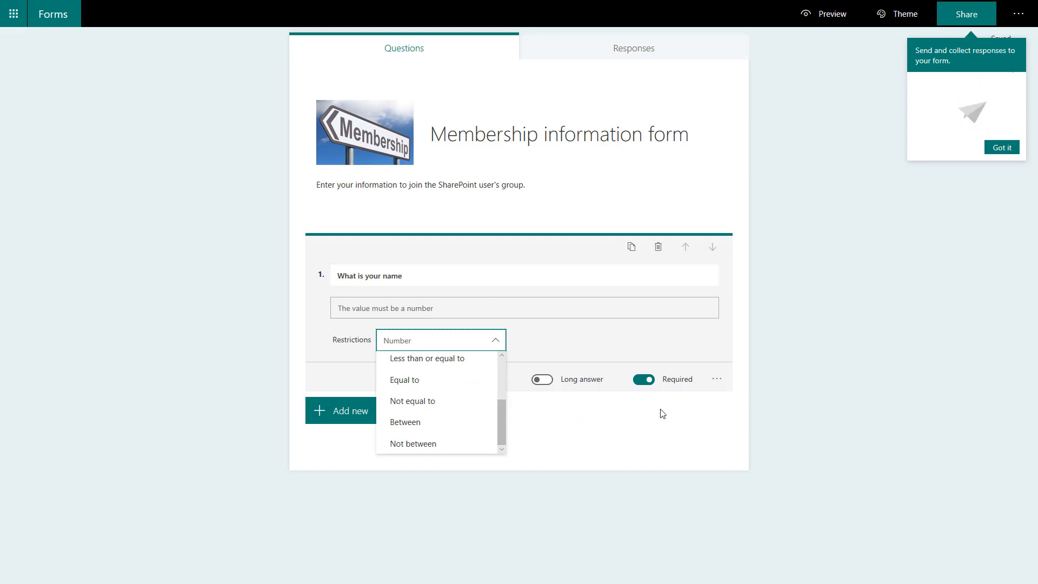
left_click(717, 380)
left_click(730, 414)
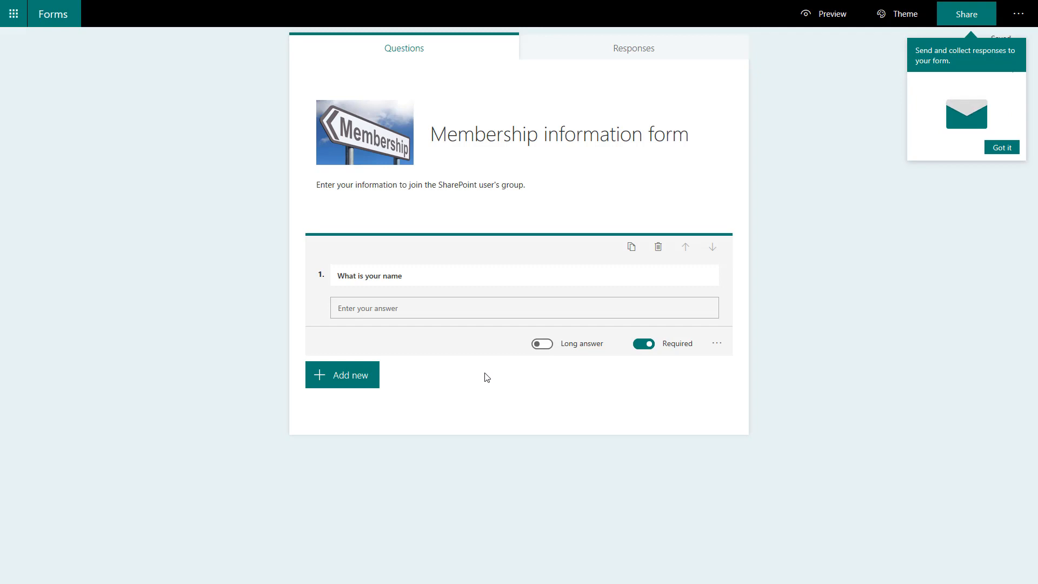
- Add the suggested question "What is your Email address" to the form and make it required
left_click(349, 380)
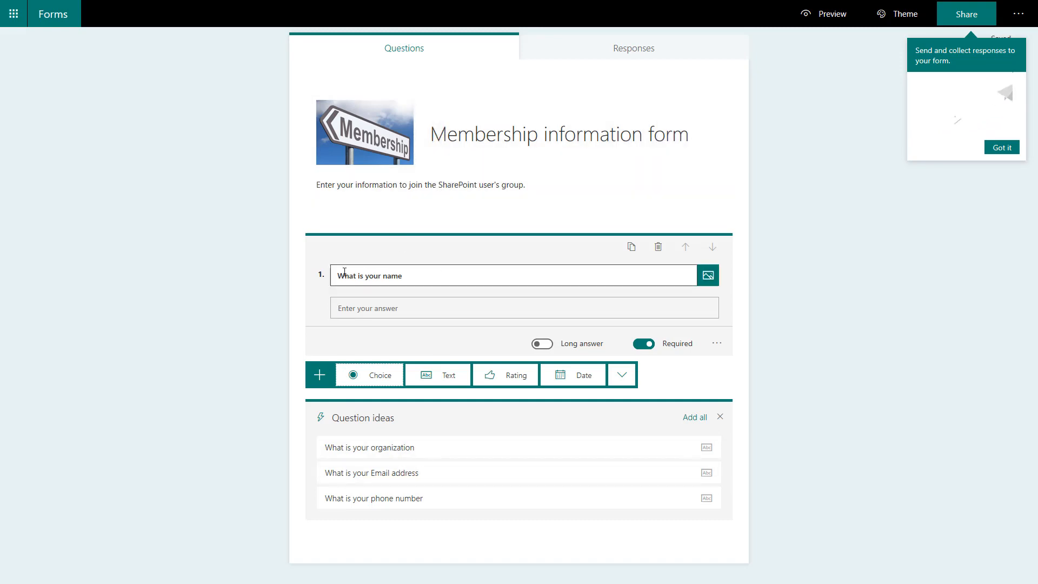
left_click(381, 478)
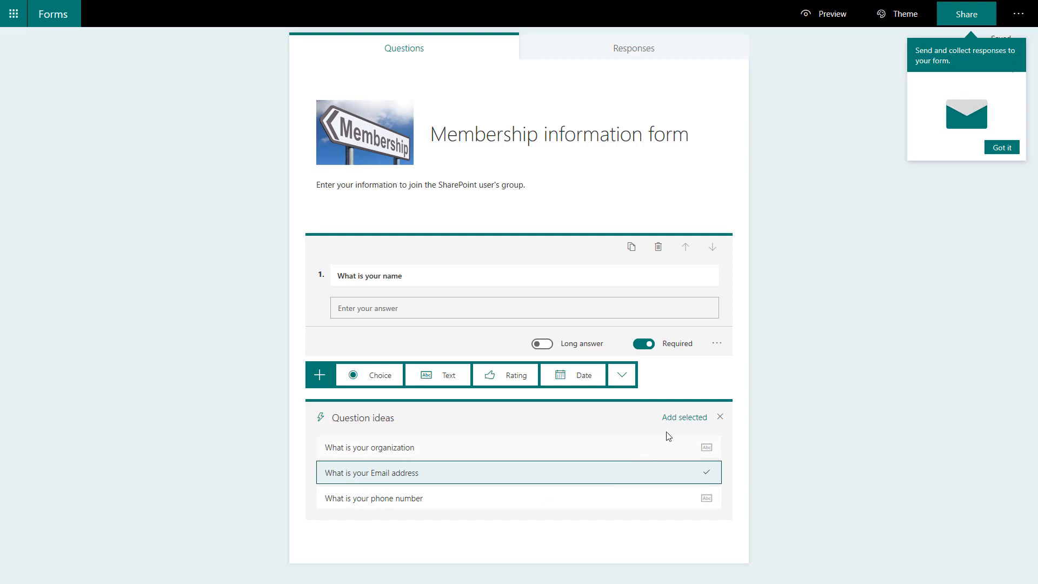
left_click(685, 418)
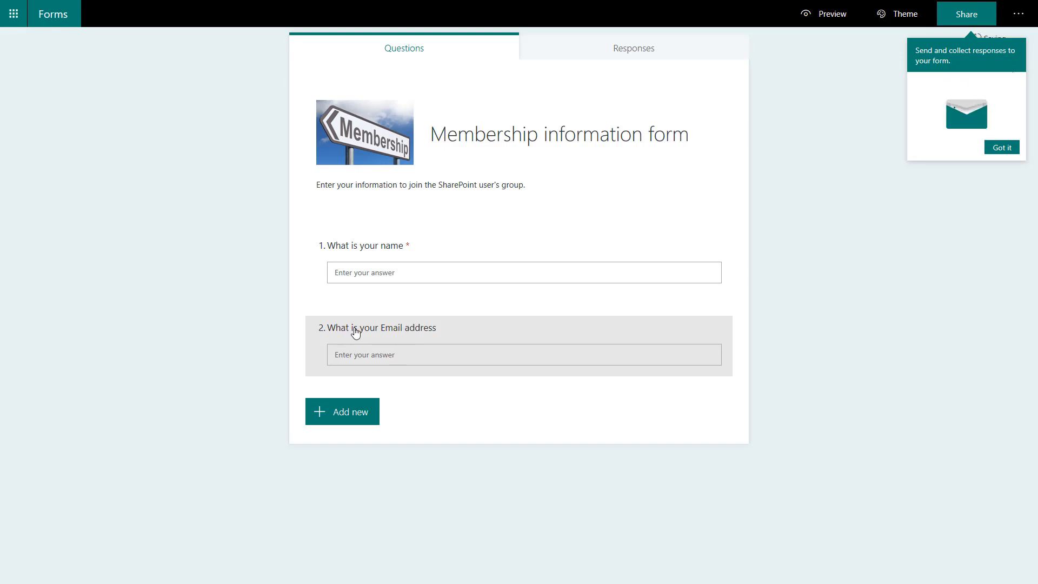
left_click(415, 329)
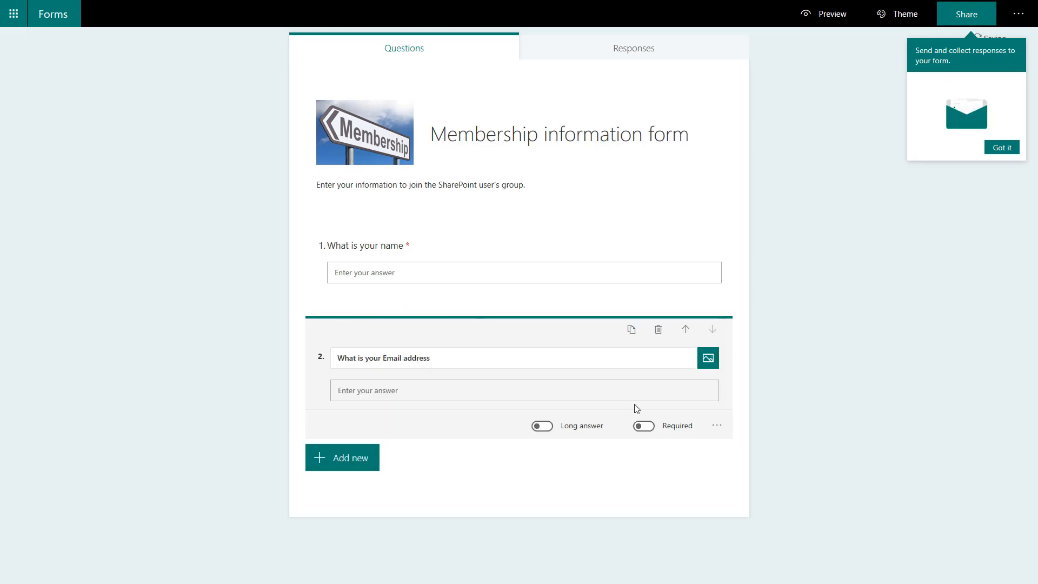
left_click(644, 426)
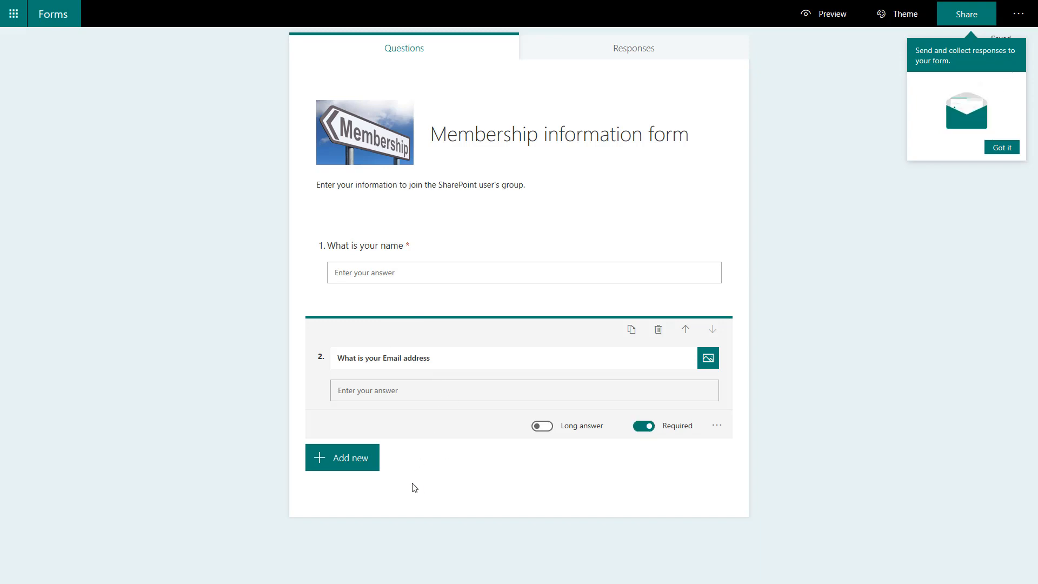
- Add a Rating question reading "What is your SharePoint skill level" and set its symbol to Number
left_click(345, 458)
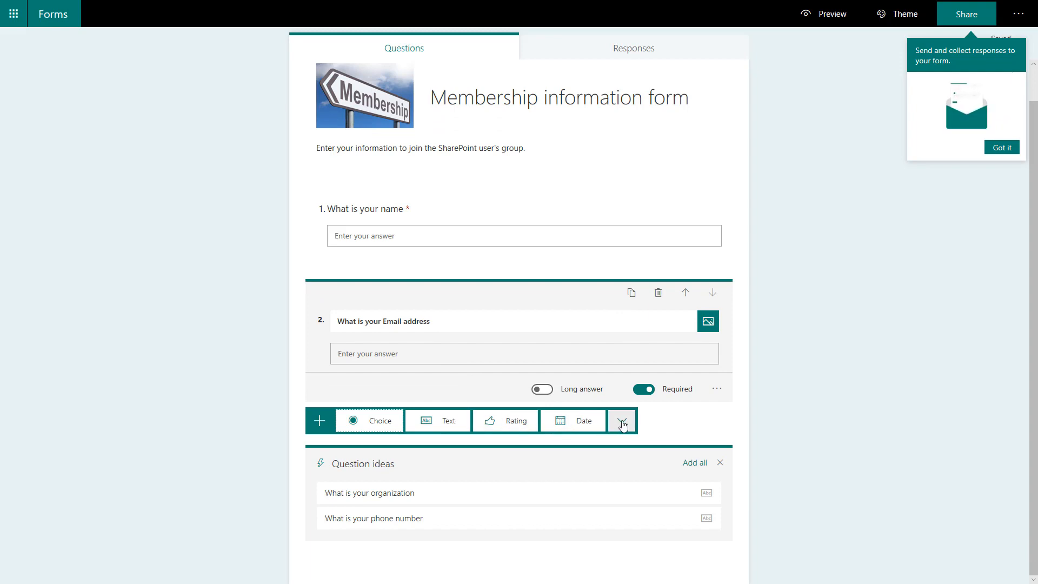
left_click(509, 425)
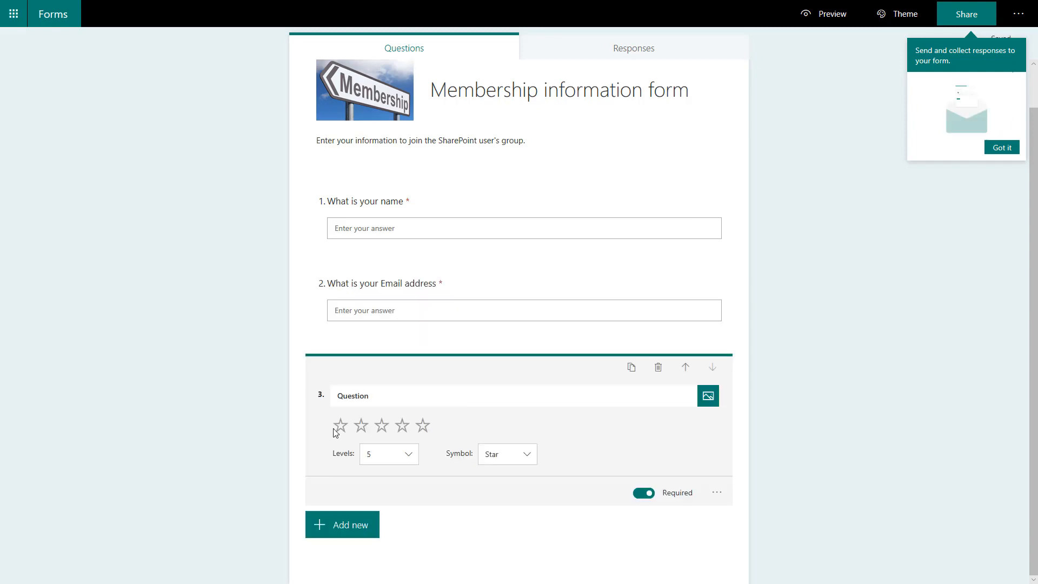
left_click(382, 396)
left_click_drag(382, 395, 331, 395)
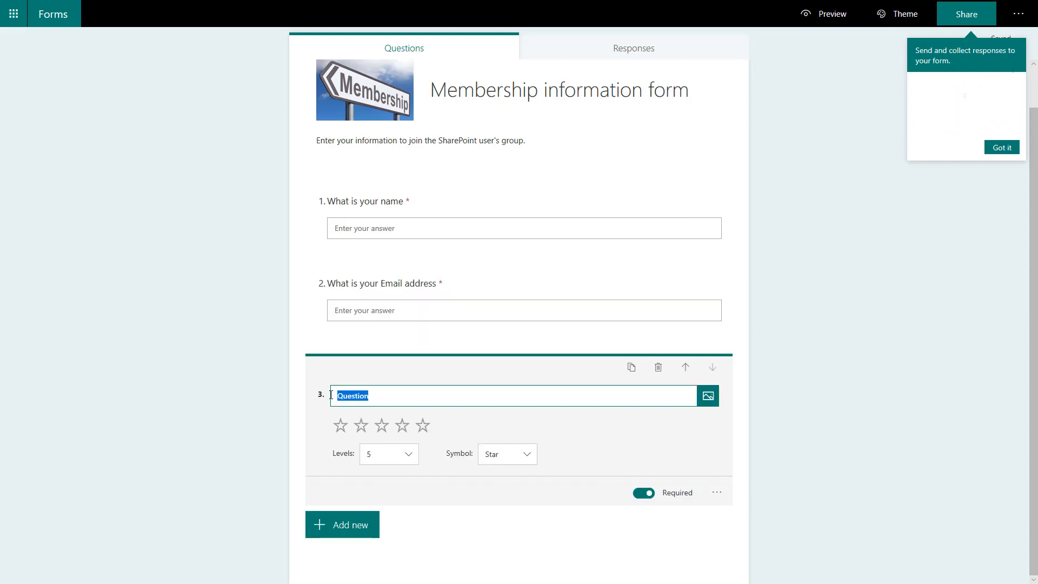
type("What is your SharePo")
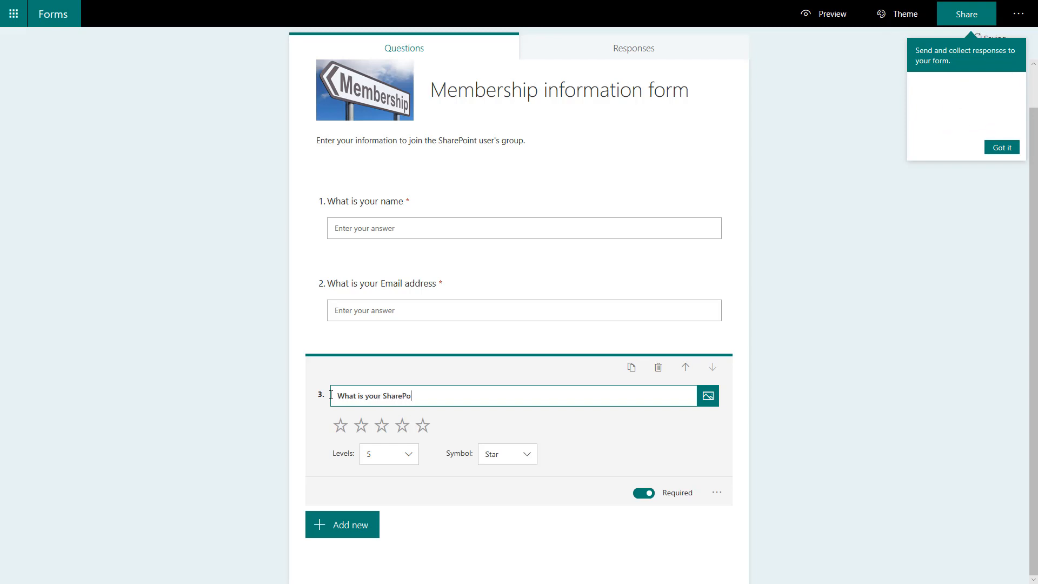
type("int skill level")
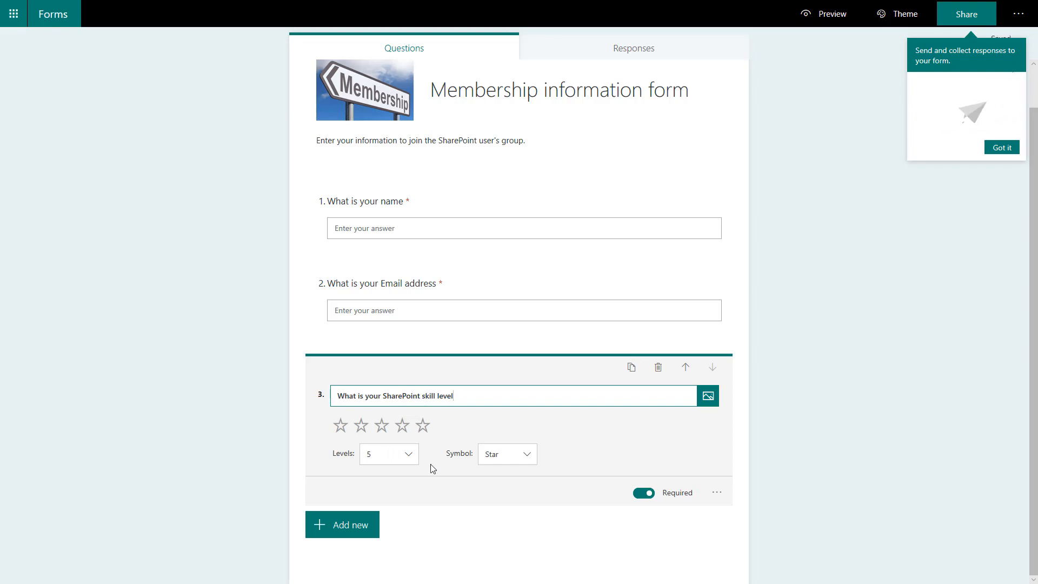
left_click(525, 454)
left_click(510, 478)
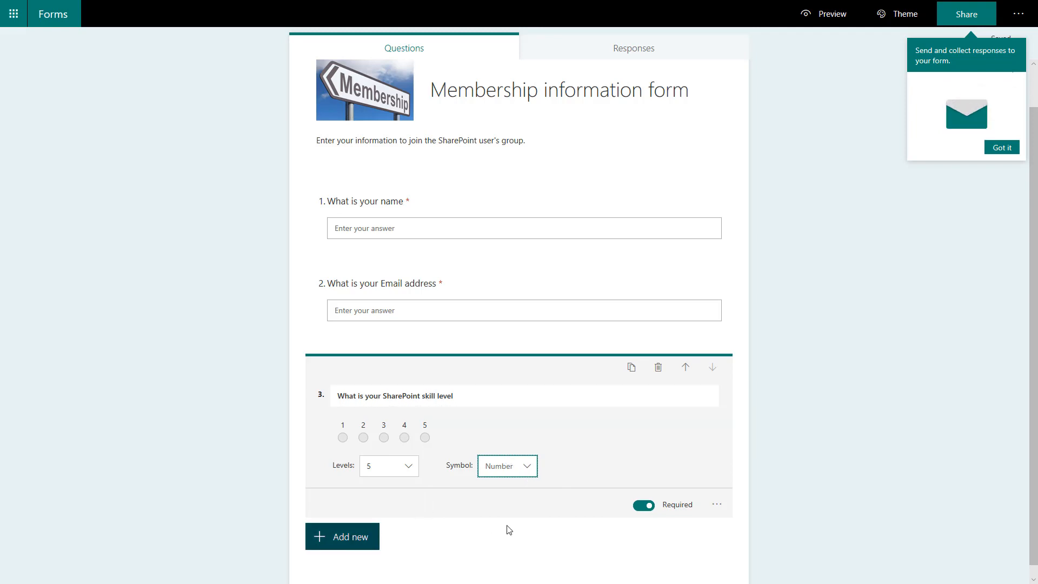
- Add a Choice question reading "Would you like to be a presenter?" below the skill level question
scroll(547, 455, "down", 1)
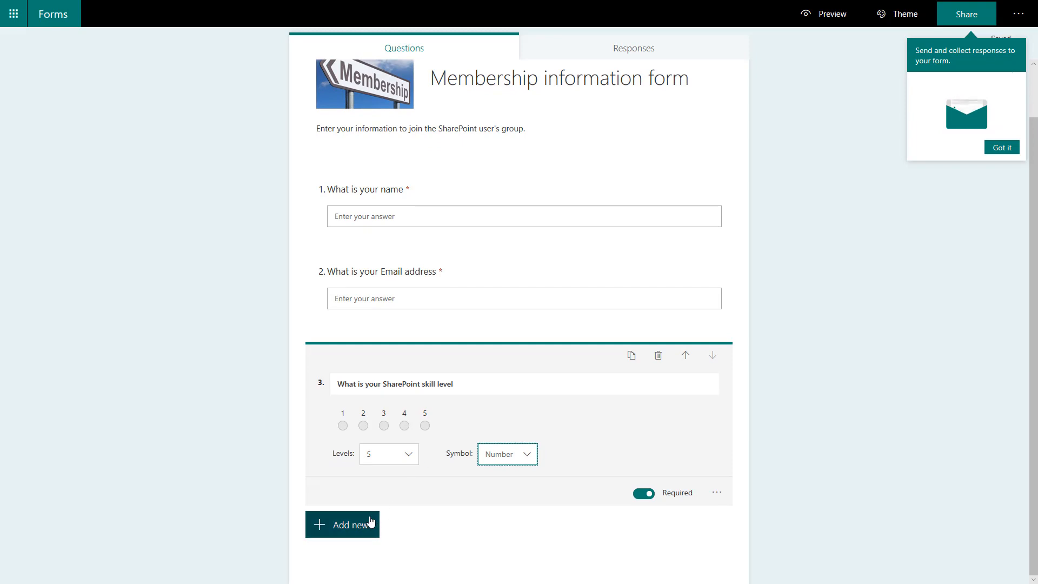
left_click(319, 525)
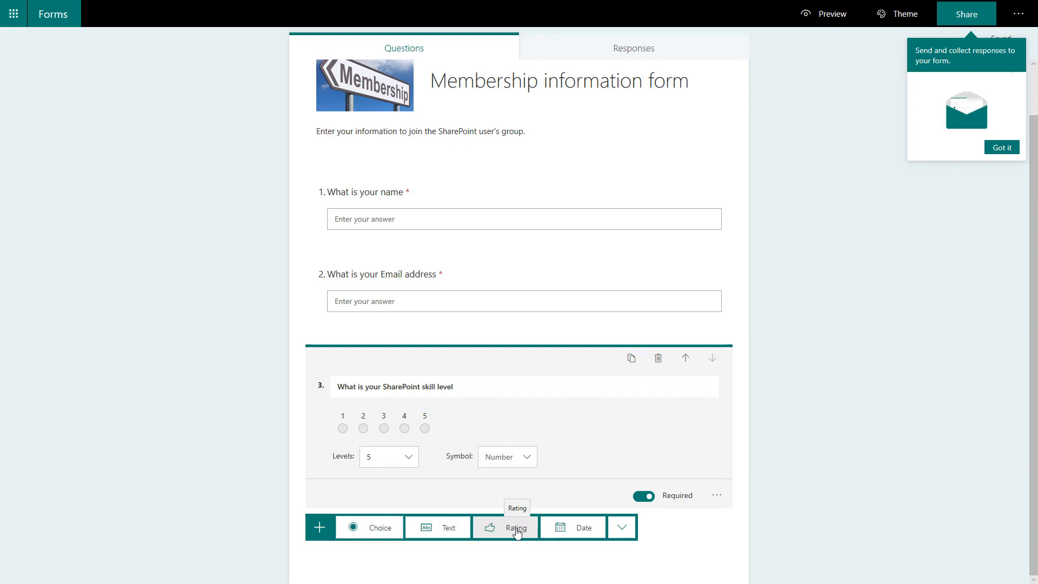
left_click(625, 533)
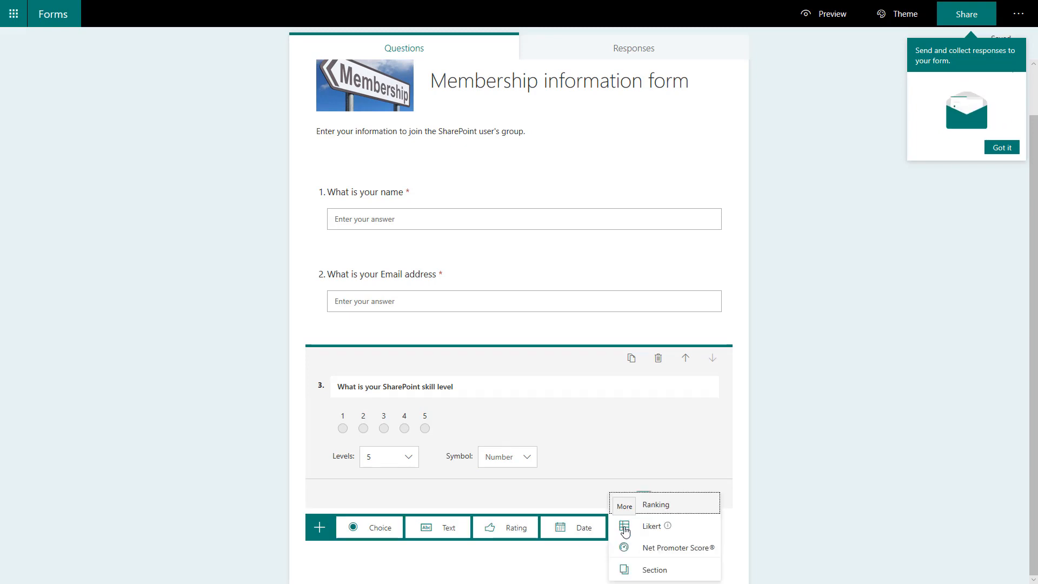
left_click(386, 530)
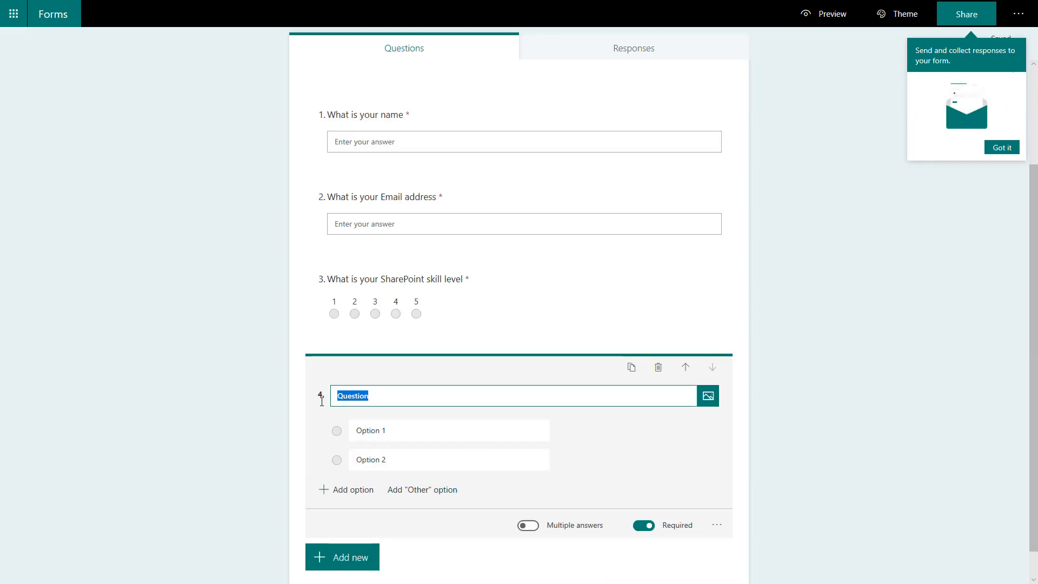
type("Would you like to be a presenter?")
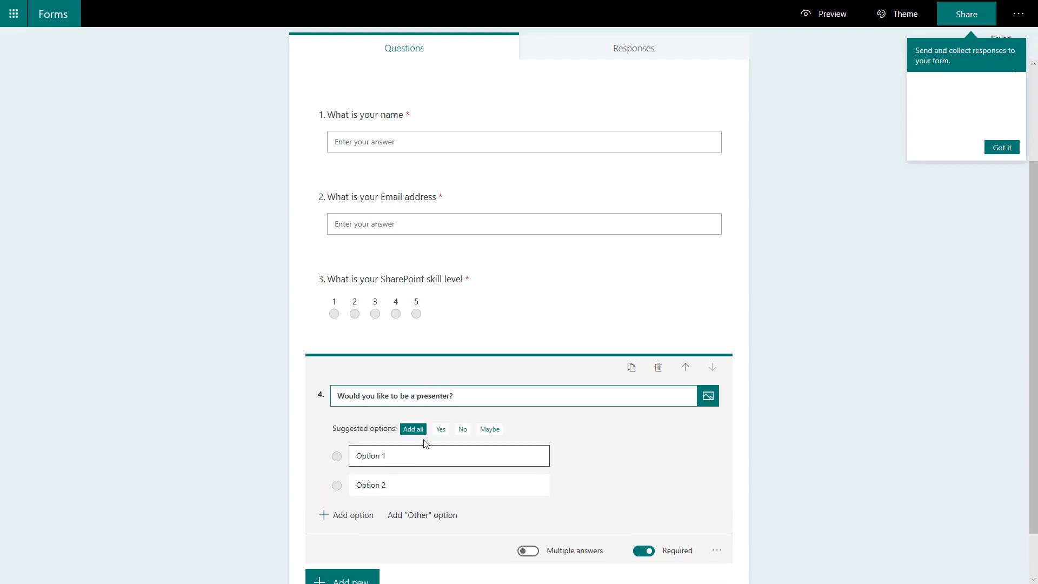
- Give the presenter question the suggested options Yes, No and Maybe, and make it not required
left_click(442, 430)
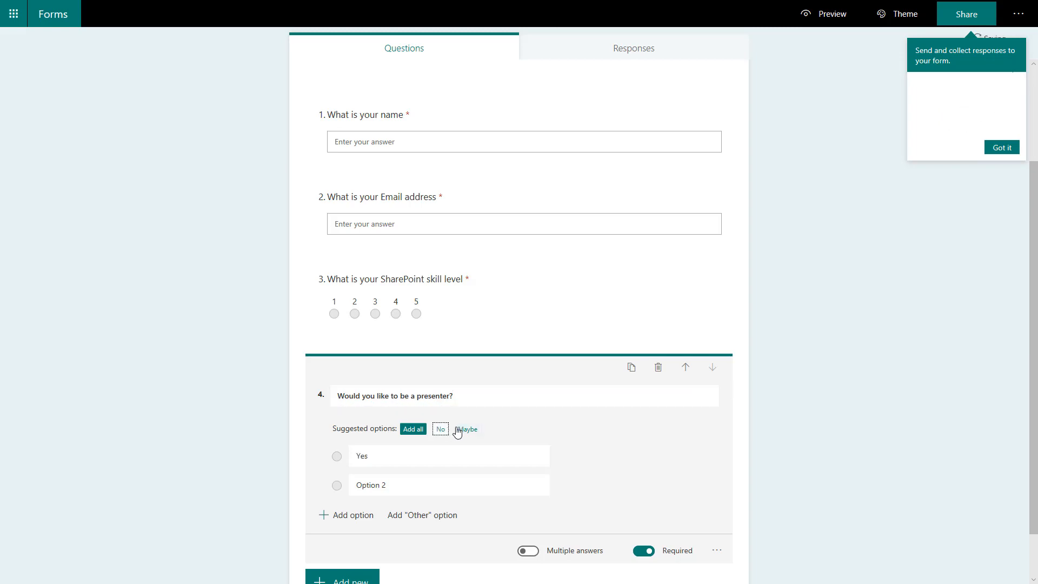
left_click(441, 430)
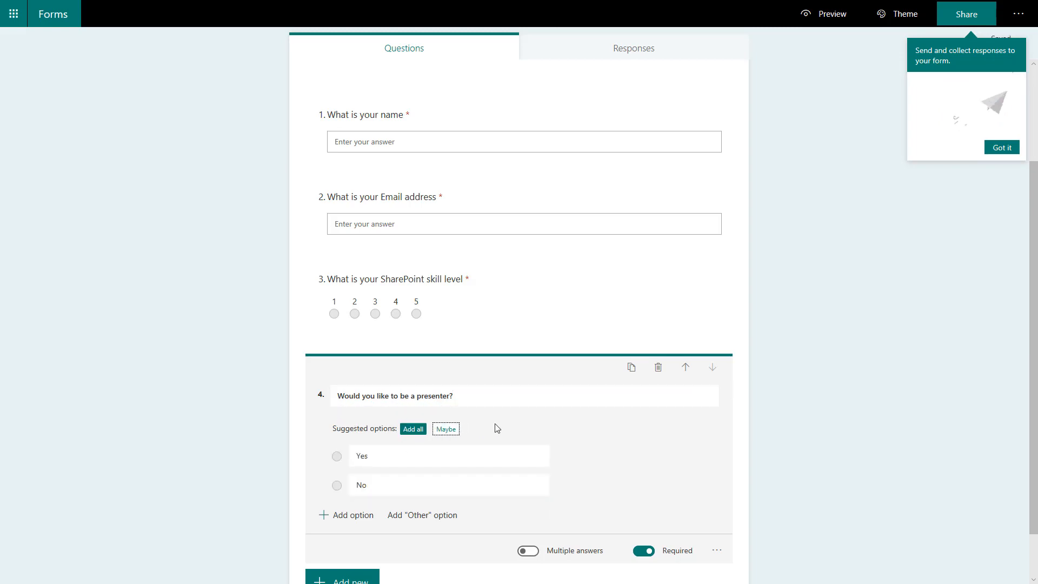
scroll(494, 428, "down", 1)
left_click(438, 377)
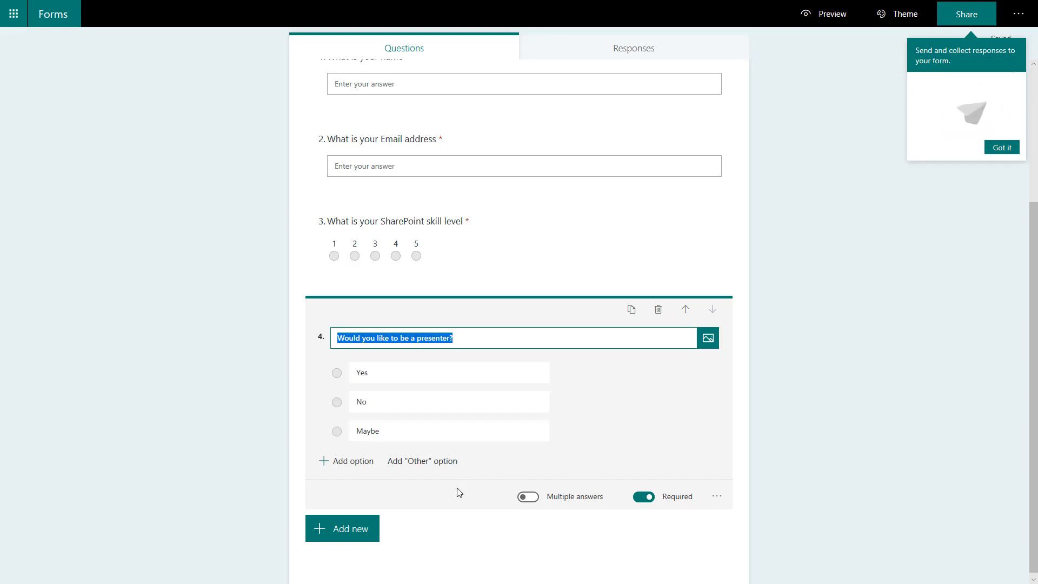
left_click(643, 497)
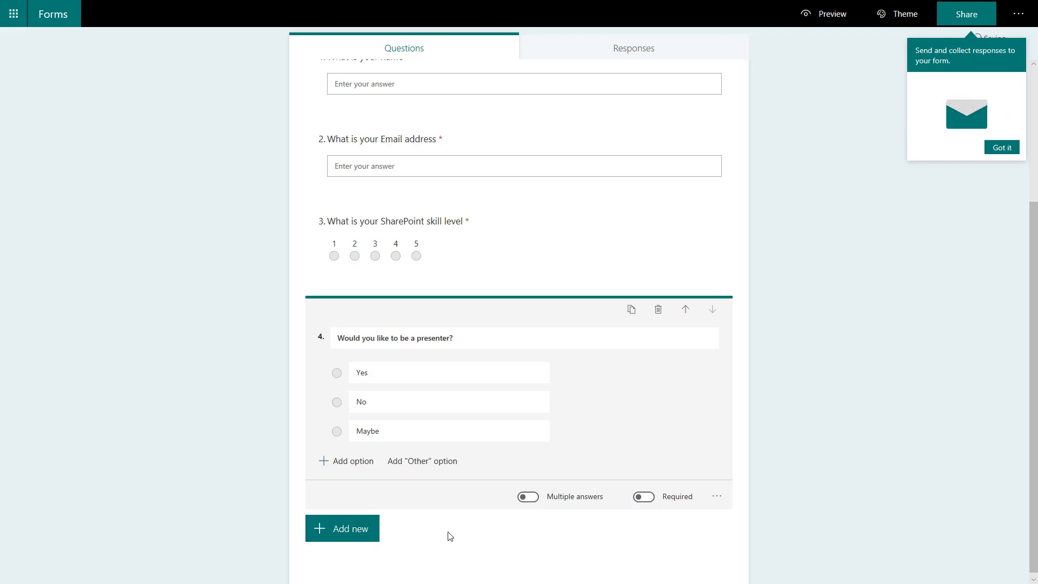
- Review the membership form from its title and description down to the presenter question
scroll(561, 266, "up", 4)
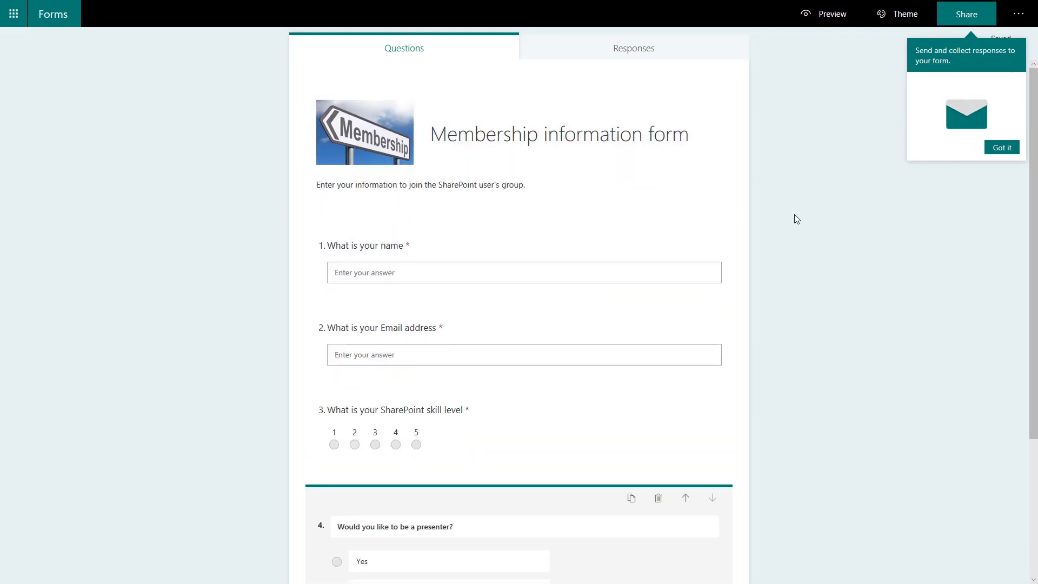
left_click(787, 302)
scroll(598, 342, "down", 1)
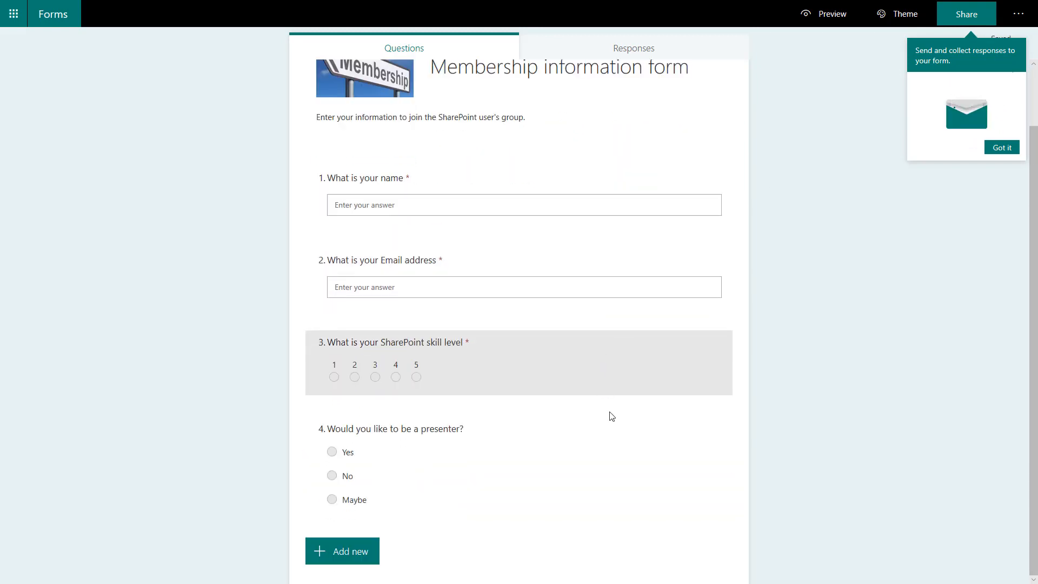
scroll(615, 446, "up", 1)
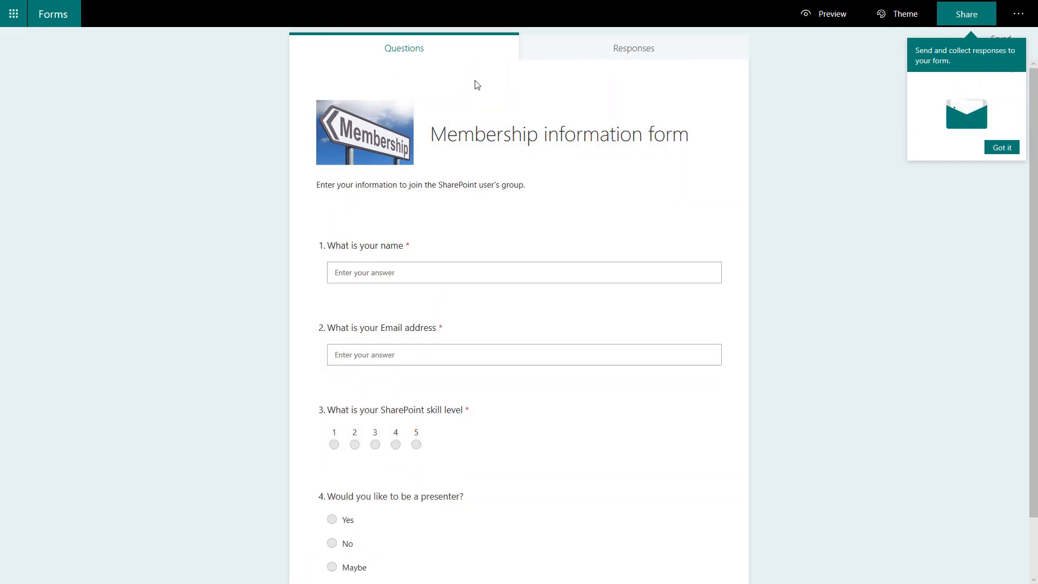
scroll(579, 468, "down", 1)
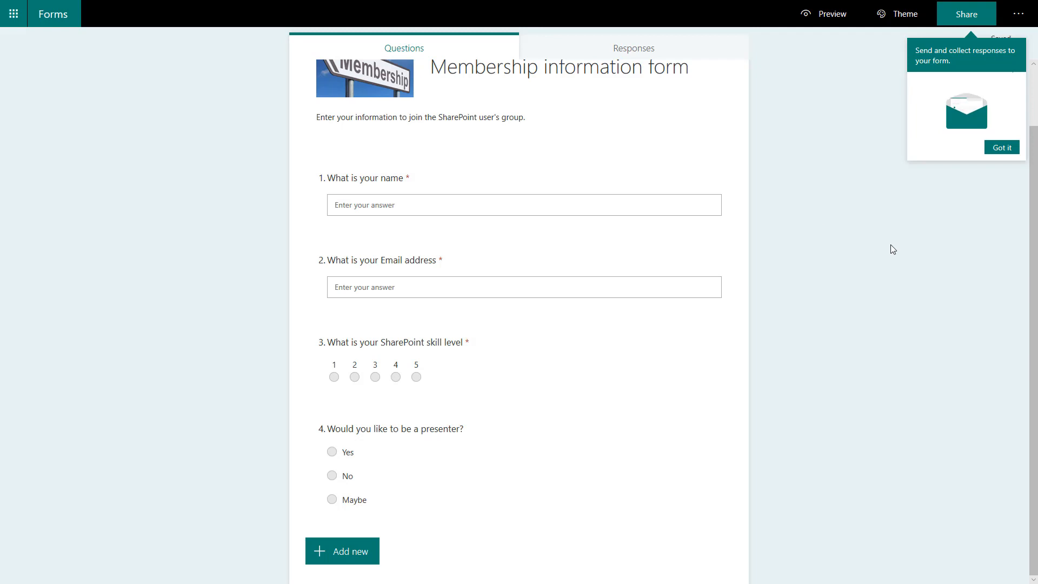
scroll(695, 138, "up", 1)
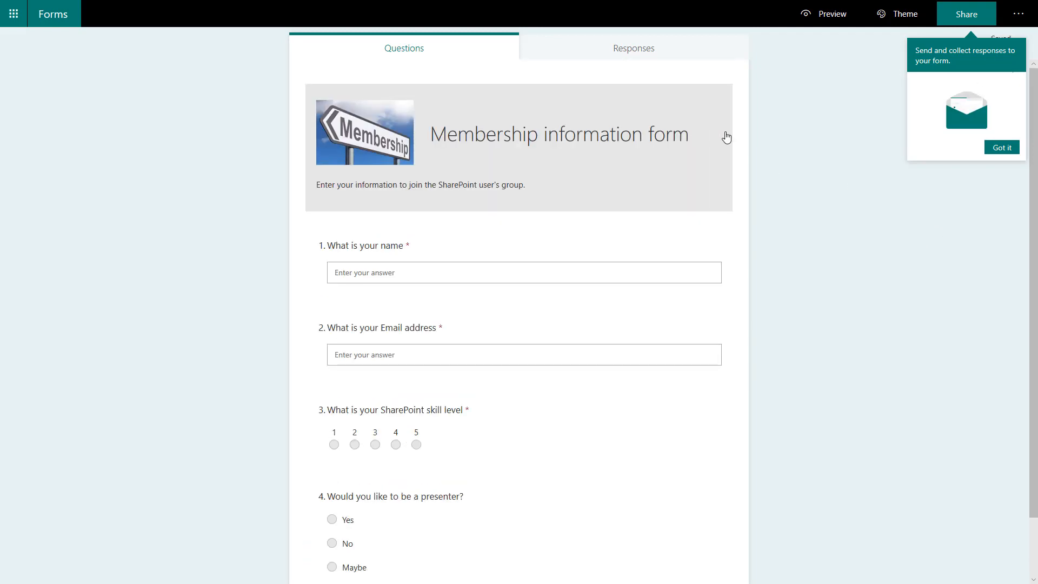
- Return to the list of forms and create a new quiz titled "Basics of a SharePoint list", leaving its description empty
left_click(1002, 147)
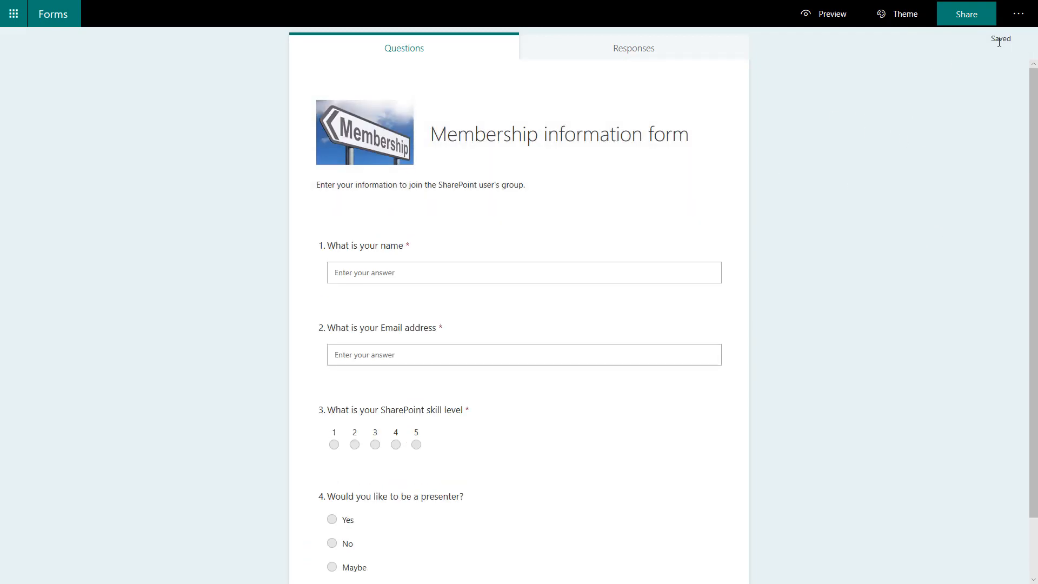
left_click(50, 19)
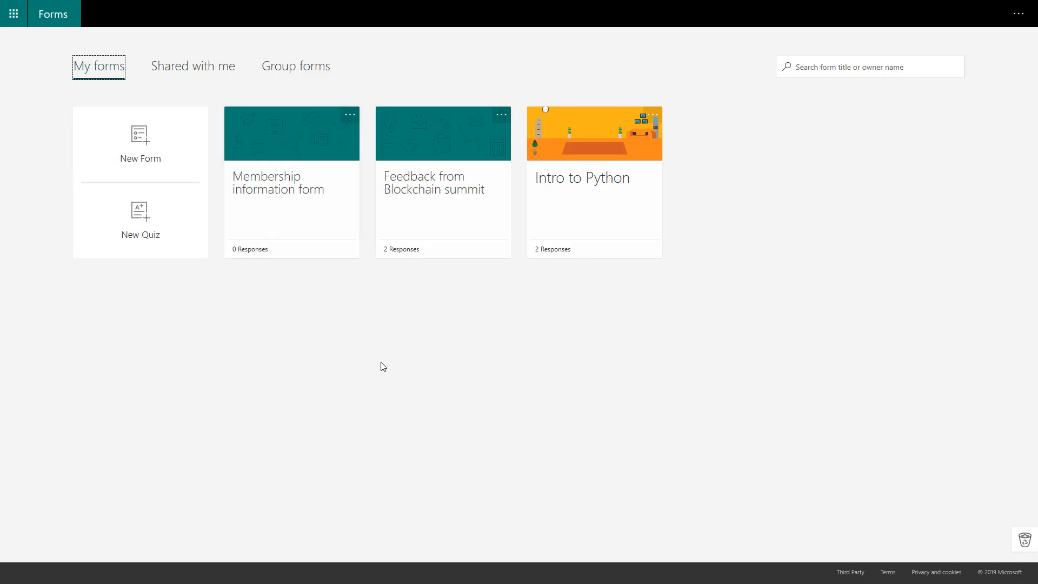
left_click(144, 229)
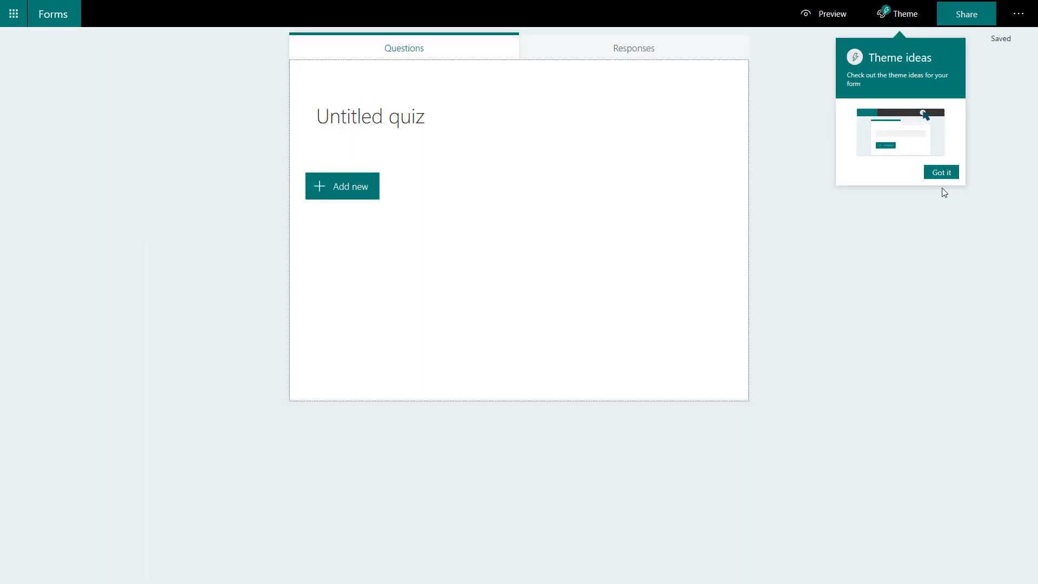
left_click(941, 172)
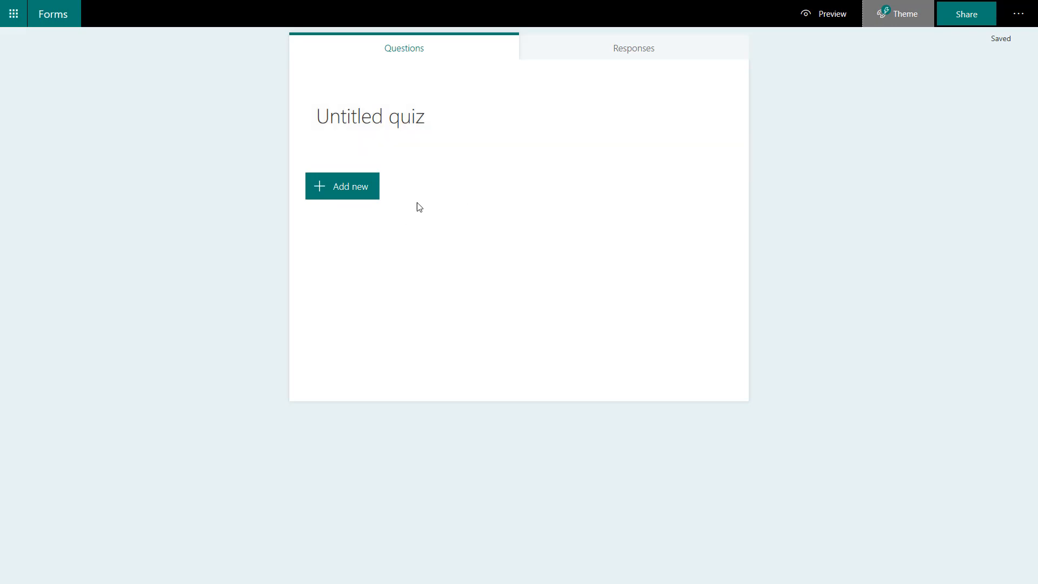
left_click(383, 126)
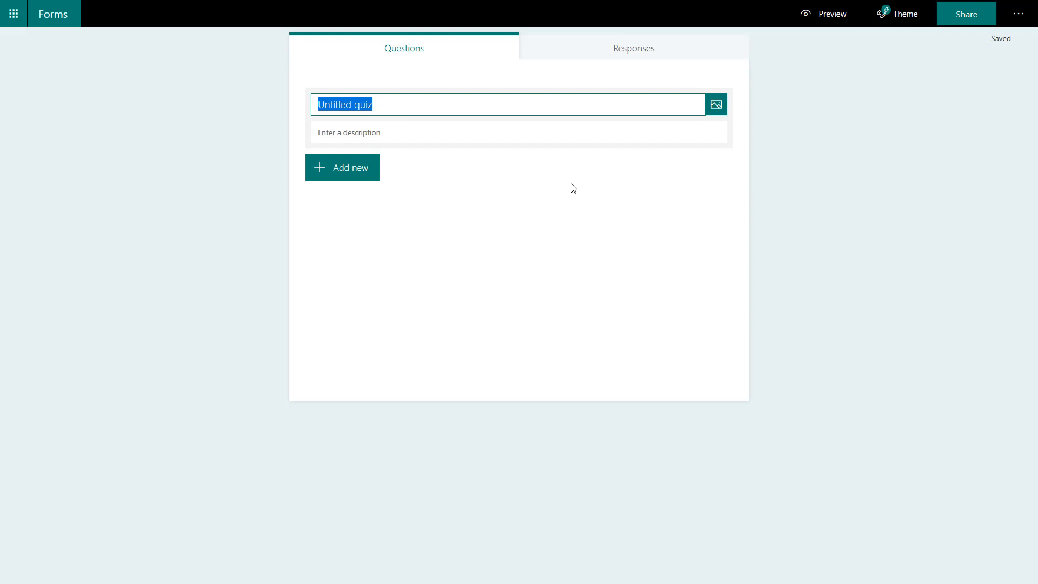
type("Bas")
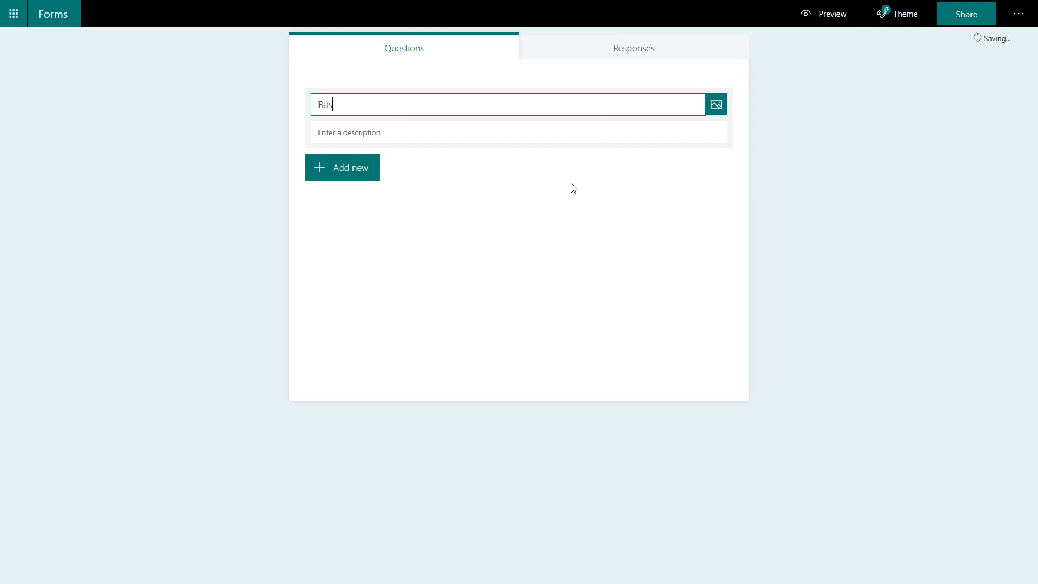
type("ics of a SharePoint list")
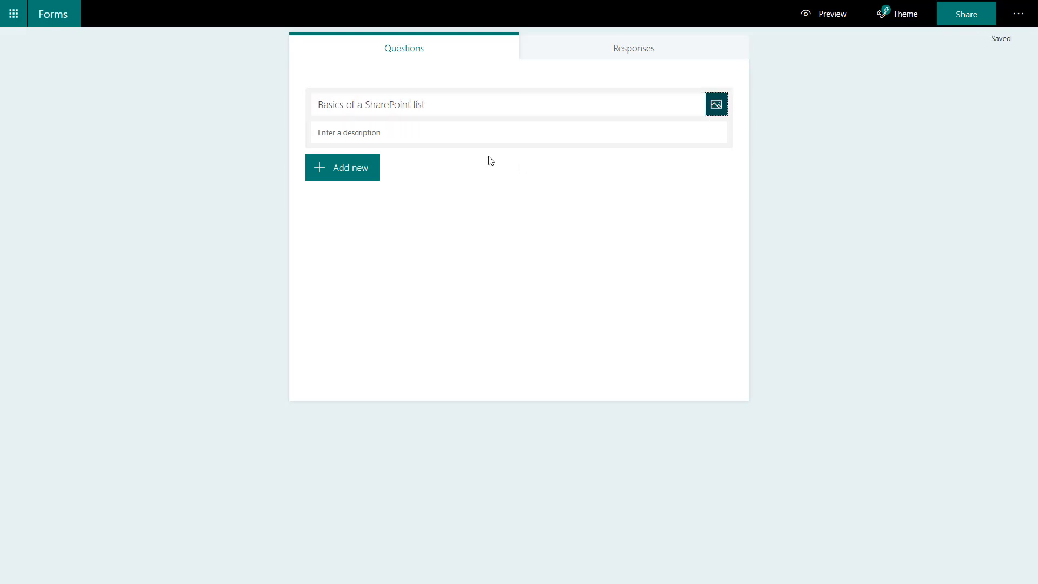
left_click(431, 133)
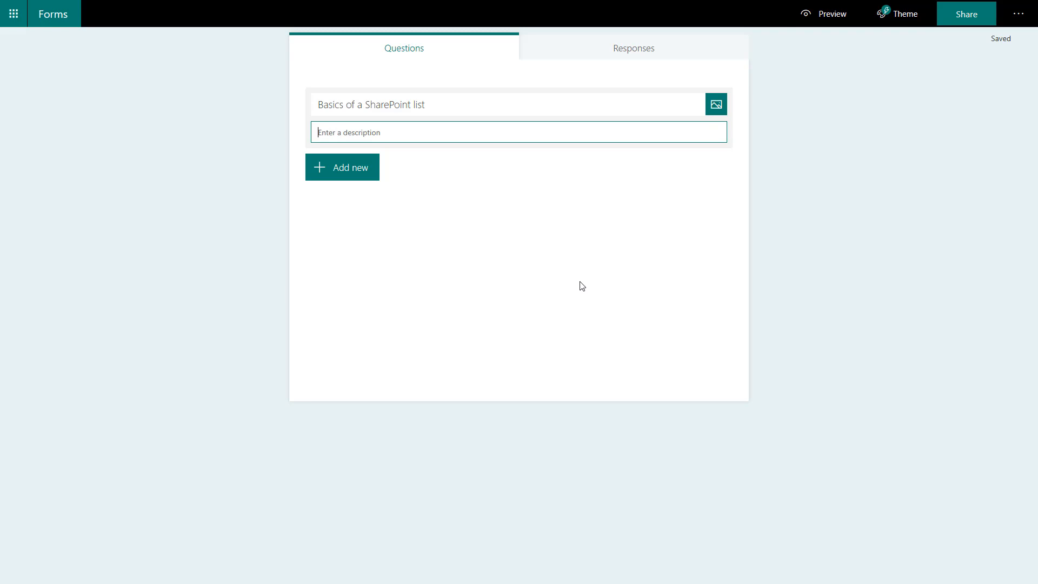
- Add a Choice question reading "What is a SharePoint list?" to the quiz
left_click(320, 171)
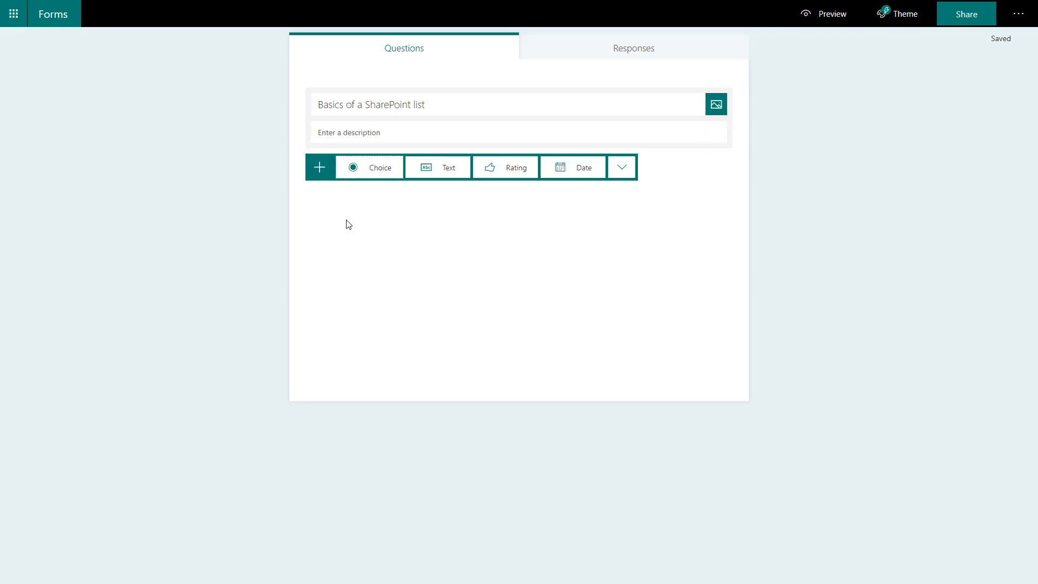
left_click(374, 168)
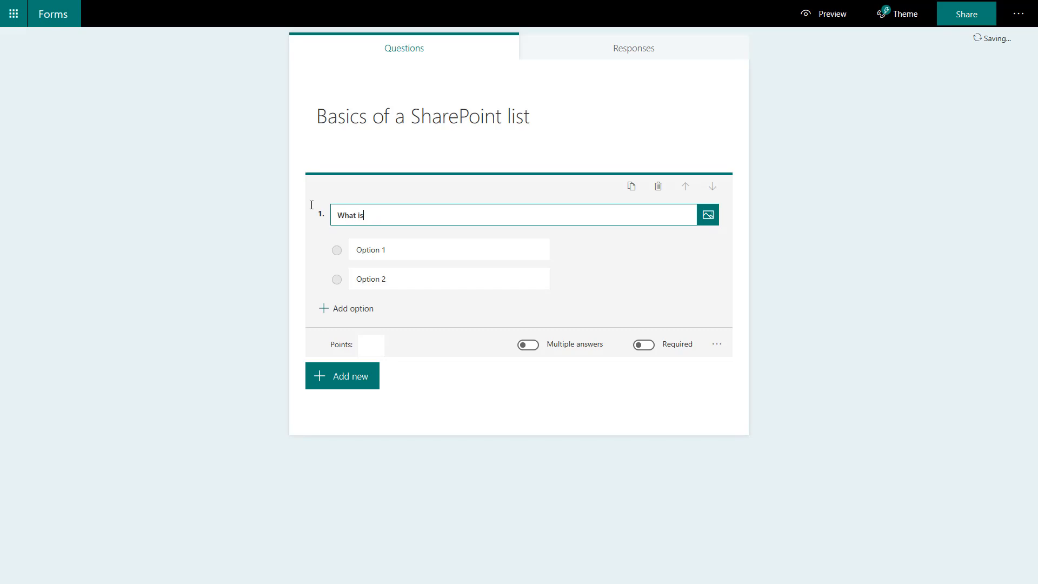
type("SharePoint list?")
- Name the first two options "A place to hold documents" and "A place to hold a list of links"
left_click(373, 250)
left_click(372, 250)
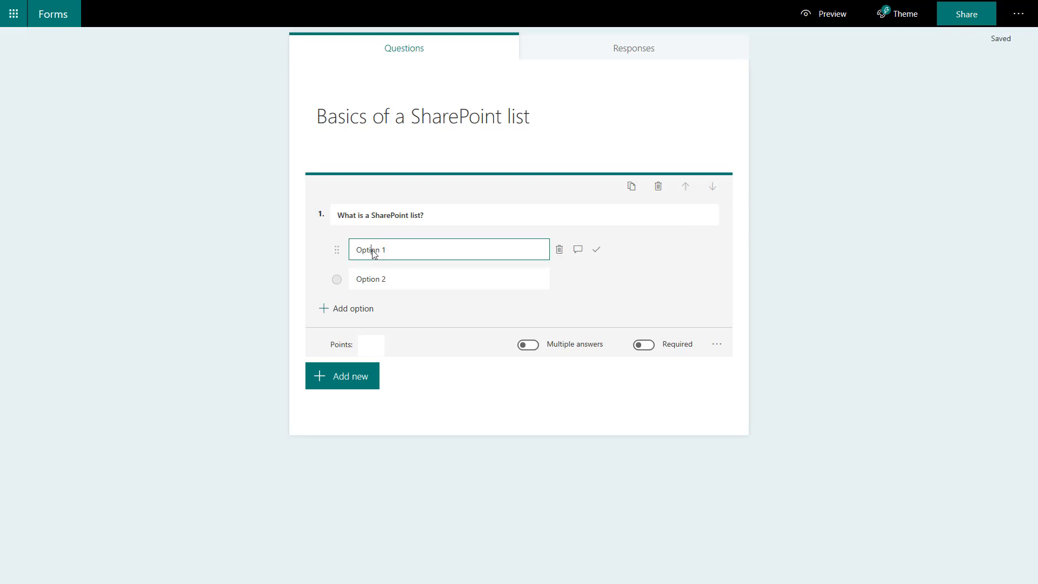
left_click_drag(387, 250, 344, 250)
type("A place to hold documents")
left_click(416, 279)
left_click_drag(413, 278, 337, 276)
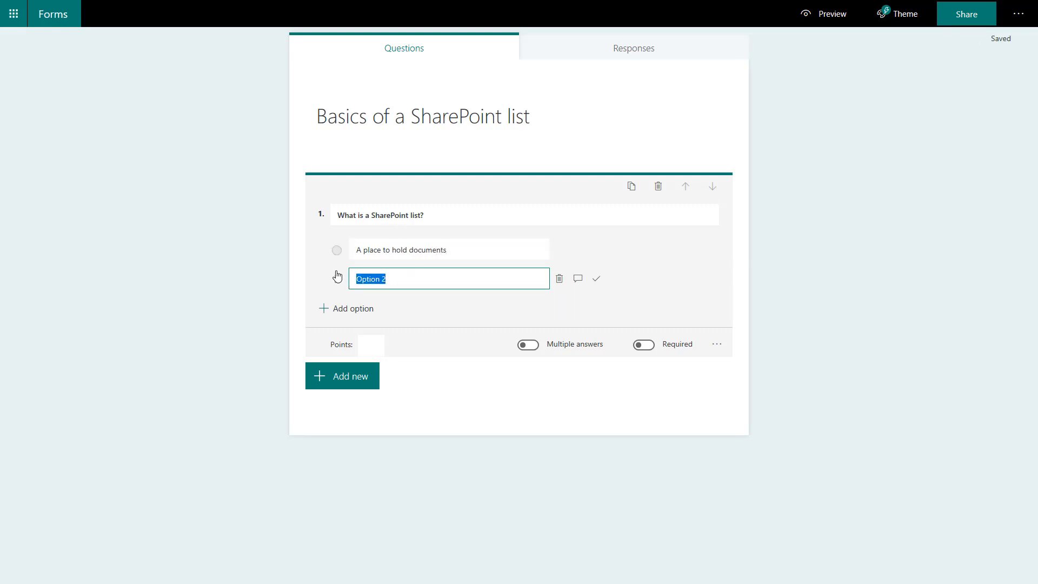
type("A place to hold a list of links")
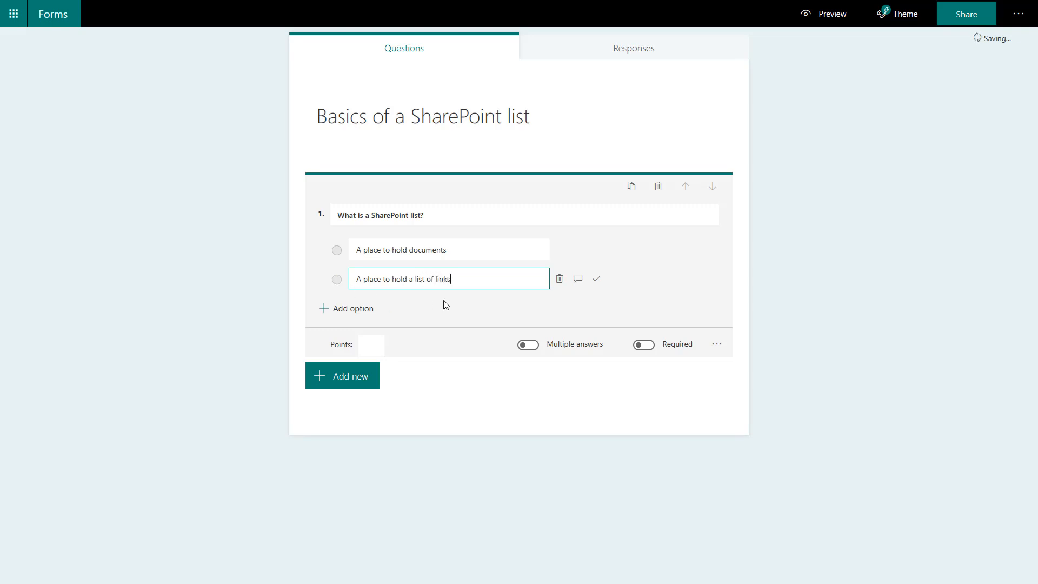
- Add two more options to the first question: "A place to hold metadata items" and "All of the above"
left_click(355, 312)
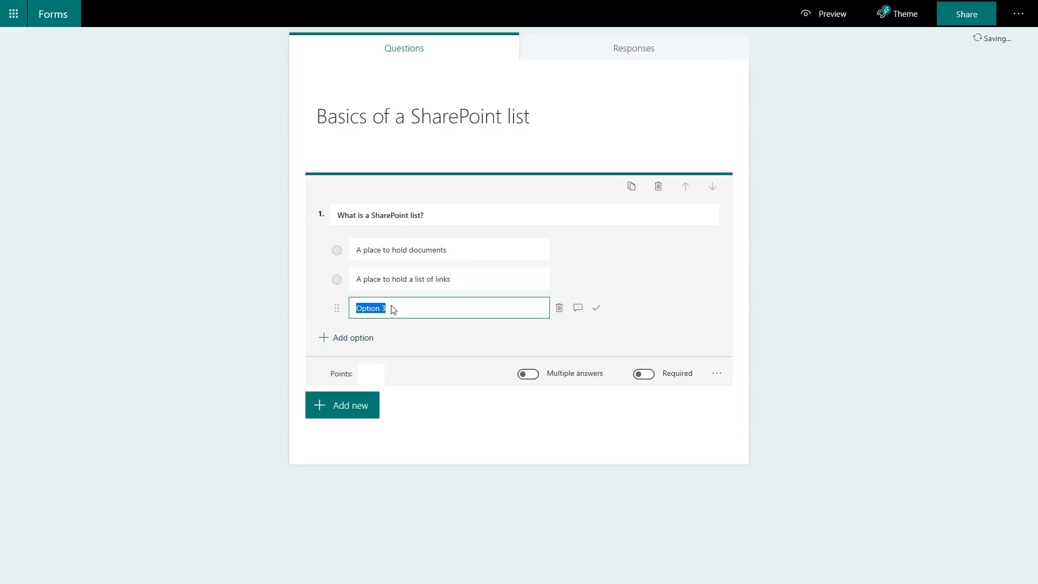
type("A place to hold metadata items")
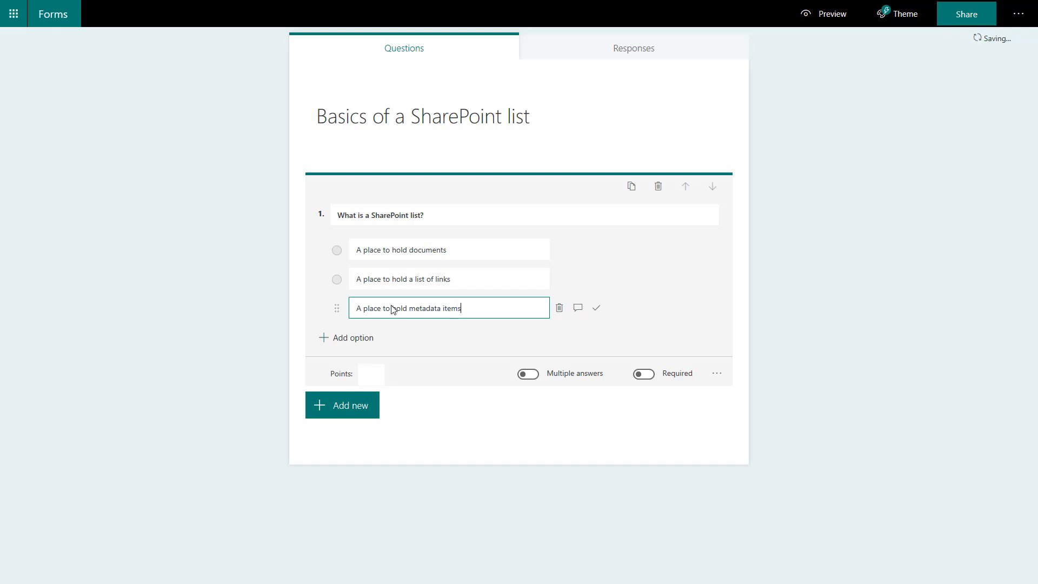
left_click(349, 336)
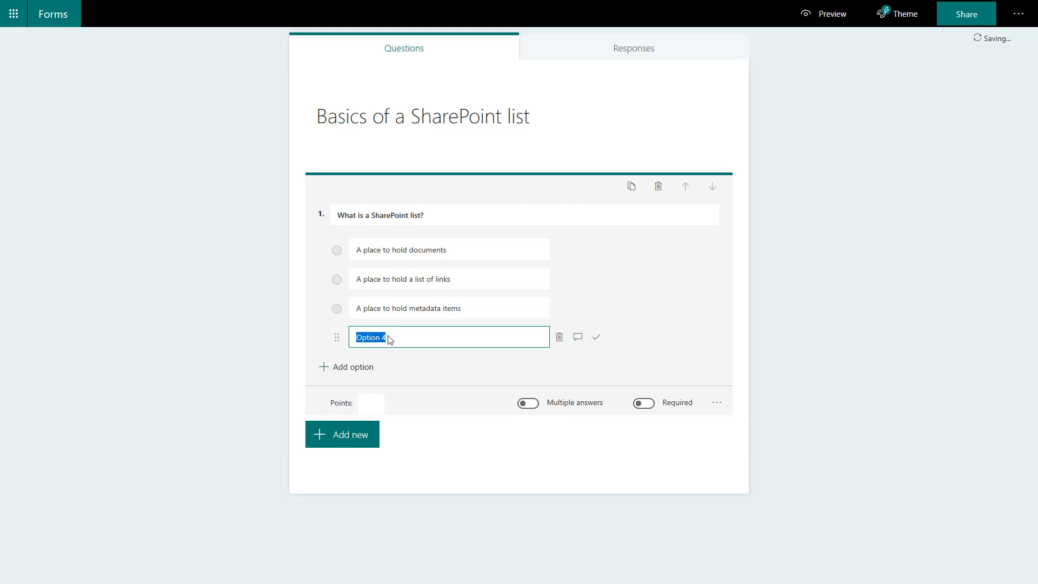
type("All of the above")
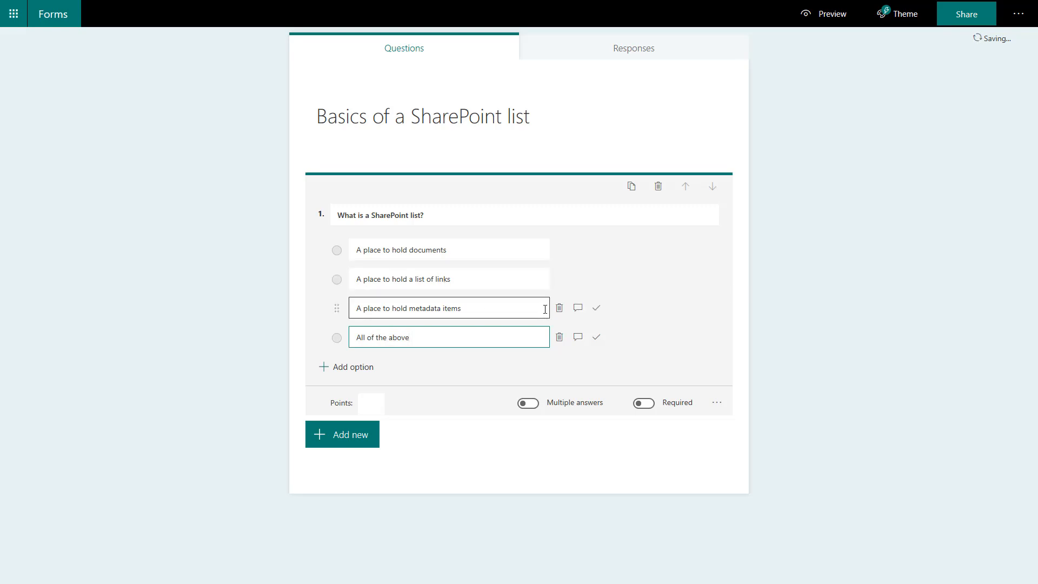
- Mark "A place to hold metadata items" as the correct answer, with multiple answers left off
left_click(597, 311)
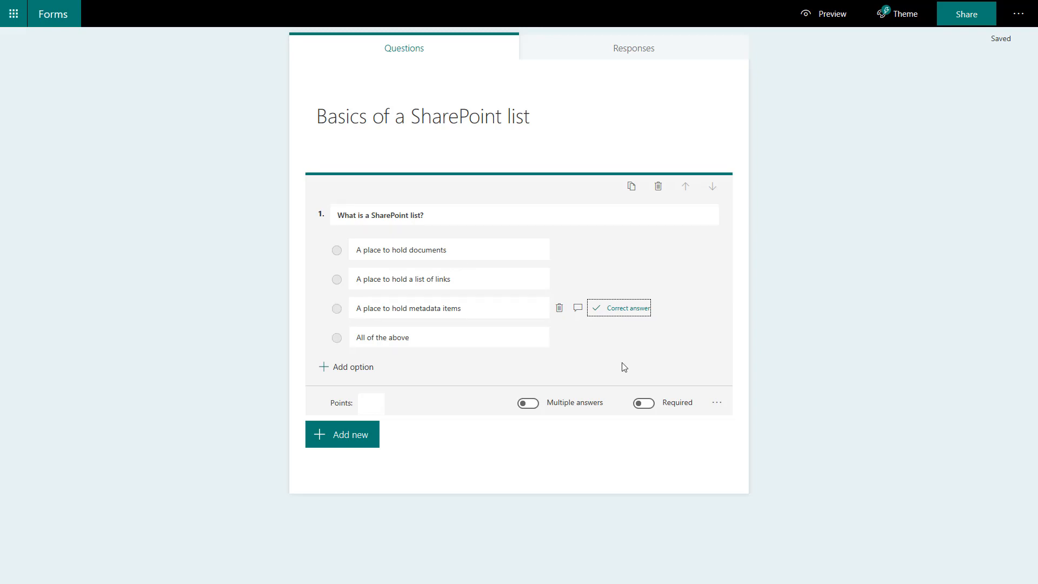
left_click(530, 404)
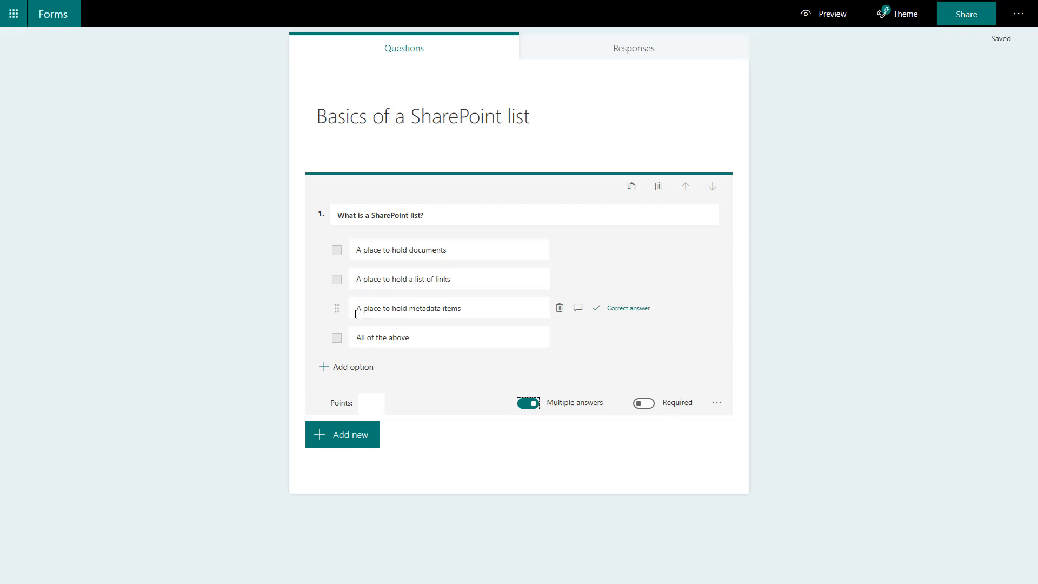
left_click(528, 405)
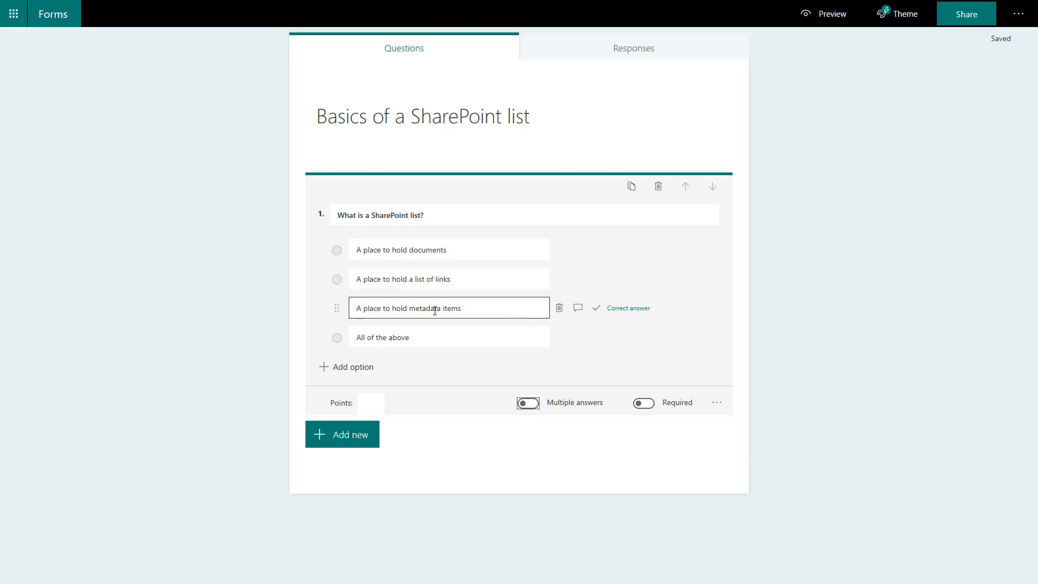
- Make the first question worth 1 point and required
left_click(380, 408)
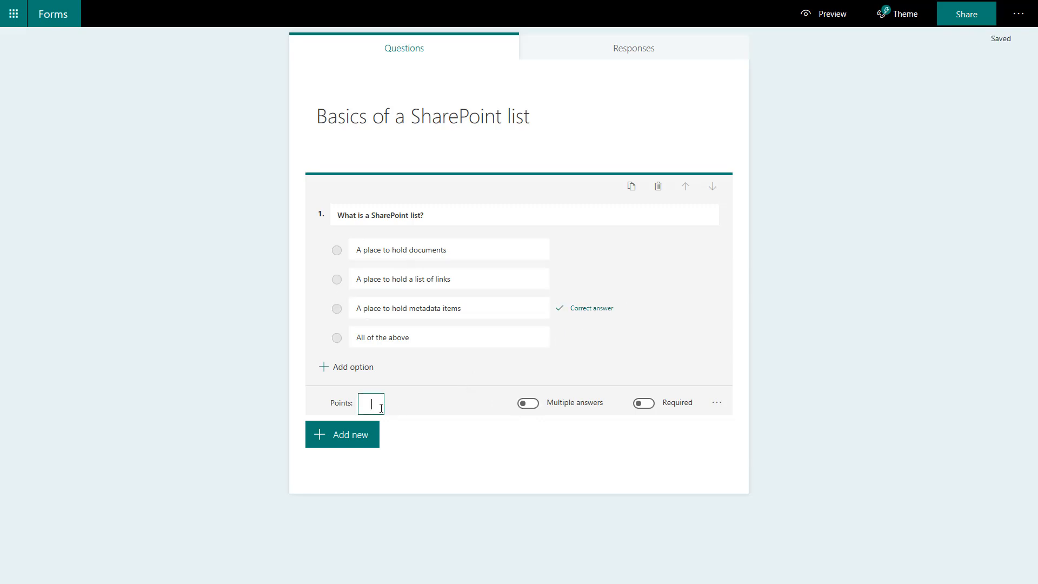
type("1")
left_click(459, 445)
left_click(641, 406)
- Add a second Choice question reading "Which of these columns can be in a list?" and allow multiple answers
left_click(336, 442)
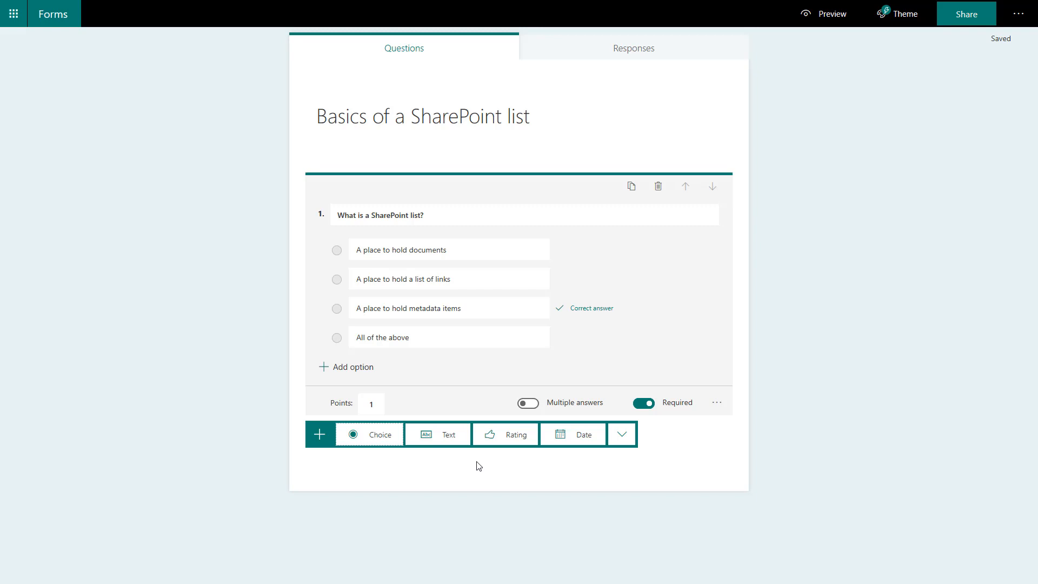
left_click(374, 442)
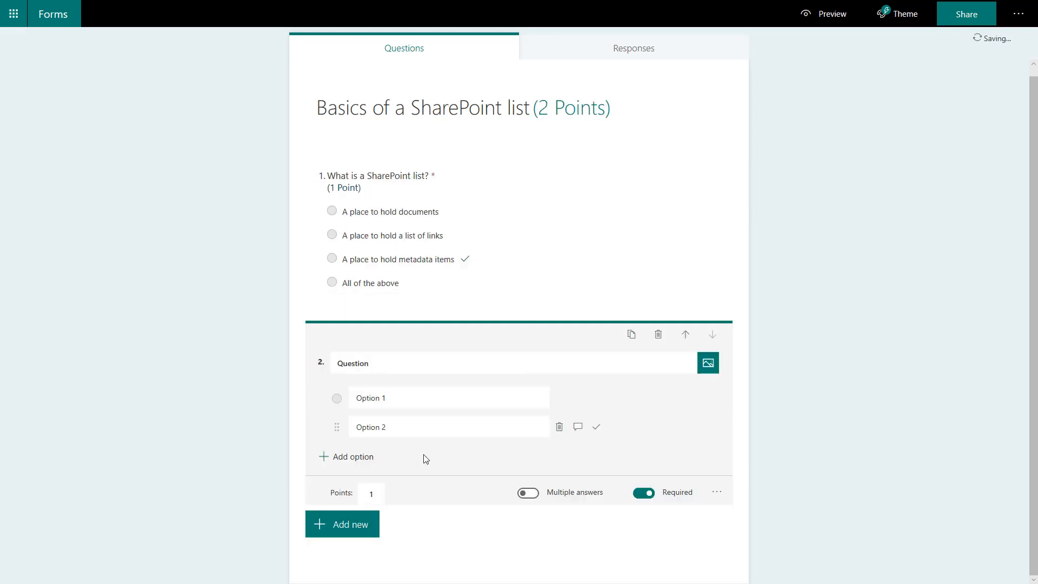
double_click(336, 362)
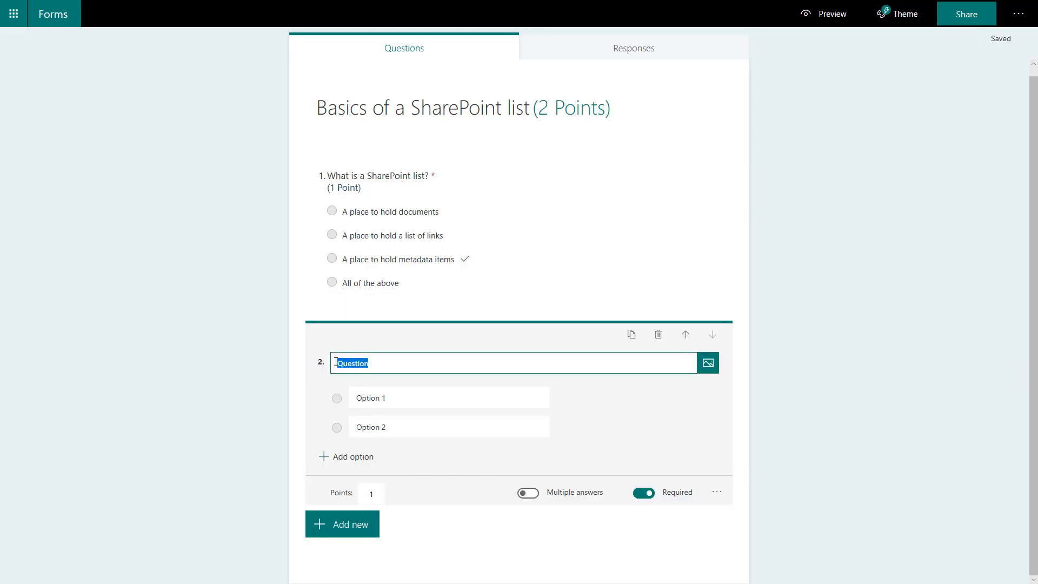
mouse_move(568, 406)
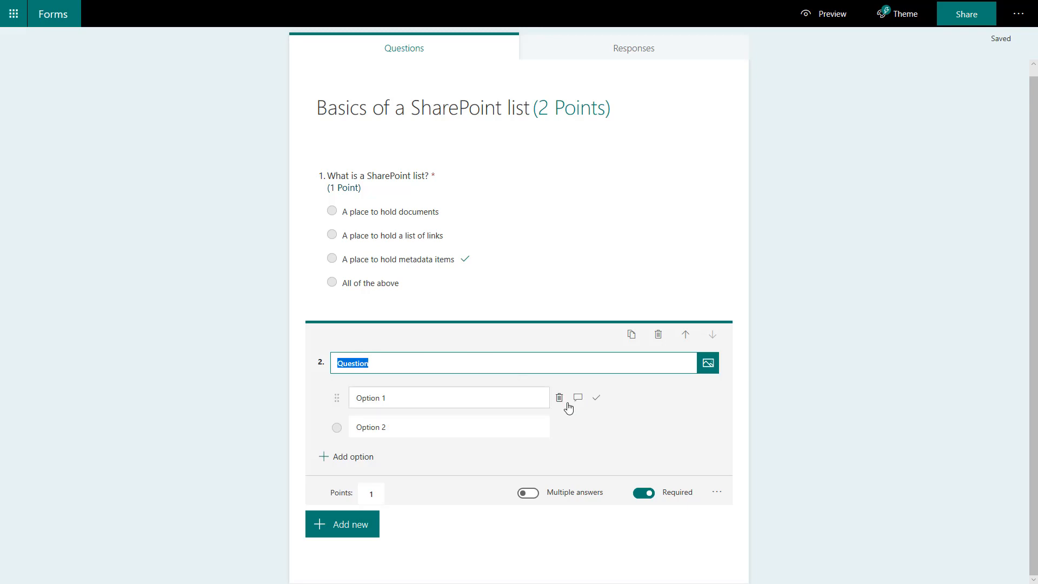
type("Wjoi")
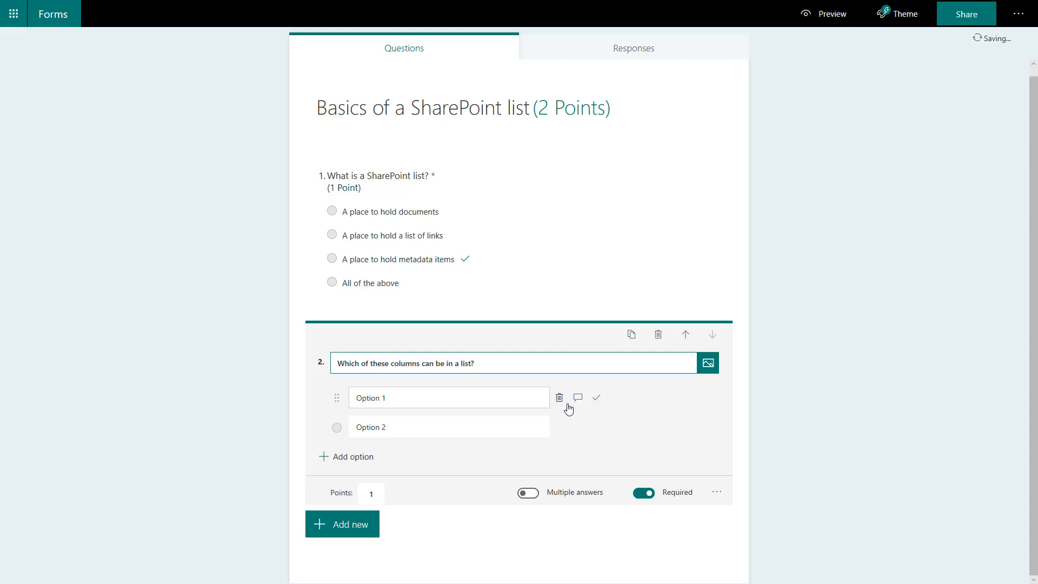
left_click(530, 493)
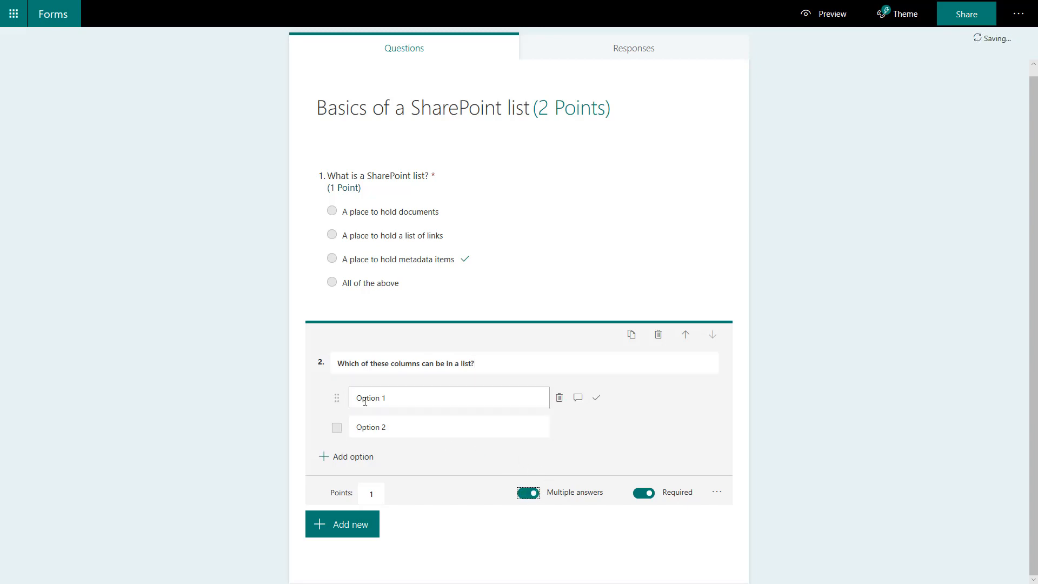
- Name the first two options of the columns question Text and Hyperlinks
left_click_drag(413, 397, 351, 393)
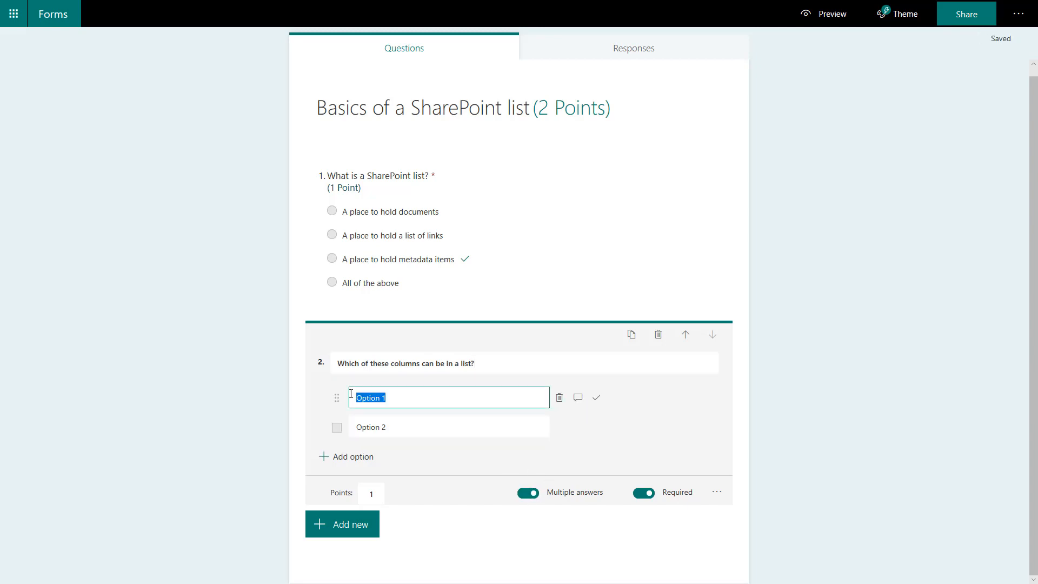
type("Text")
left_click(391, 427)
left_click_drag(382, 427, 346, 427)
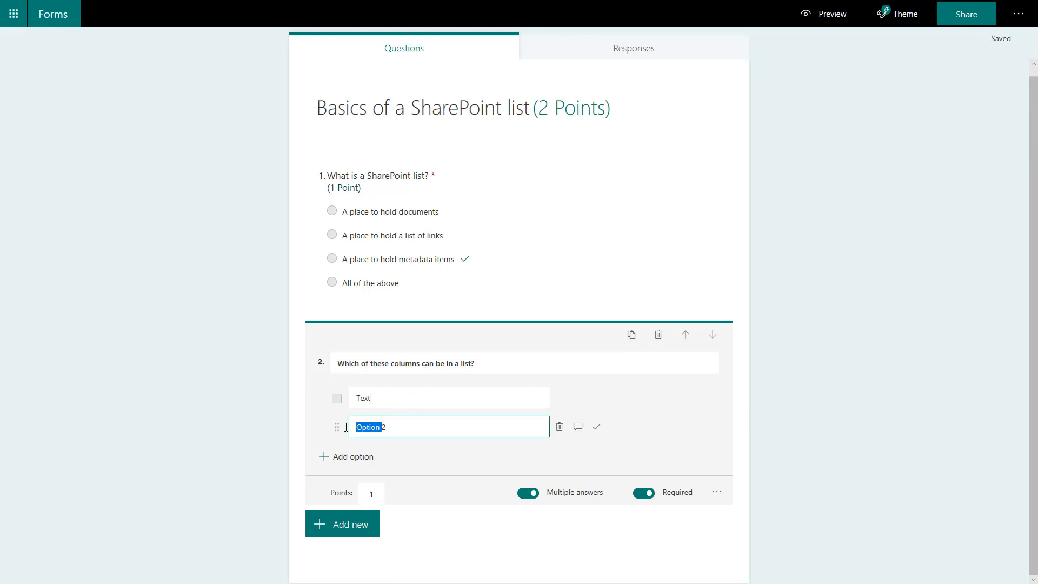
key("BackSpace")
key("Delete")
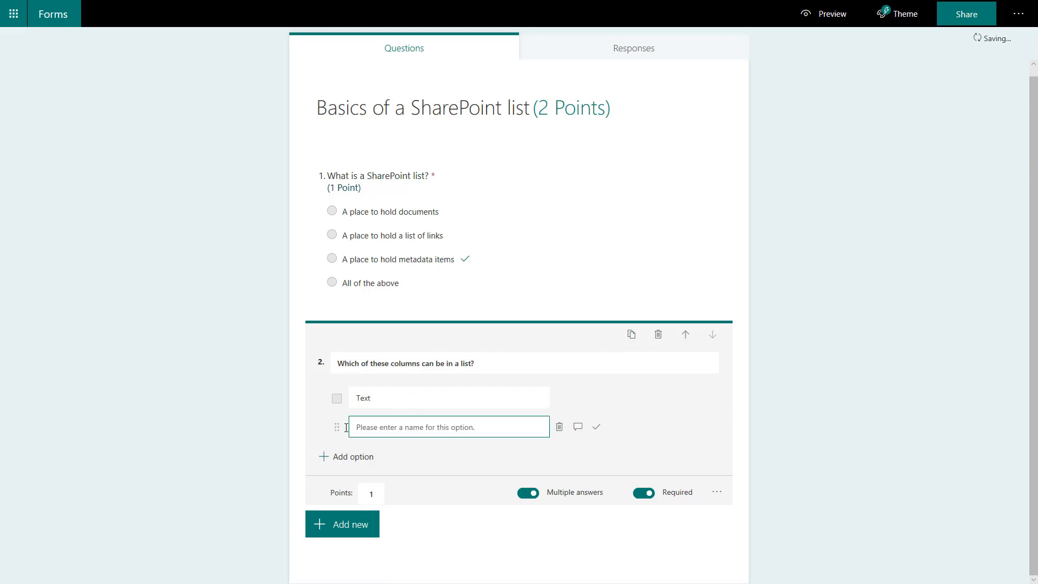
type("Hyperlinks")
- Add the options Pictures and Numbers to the columns question
left_click(337, 456)
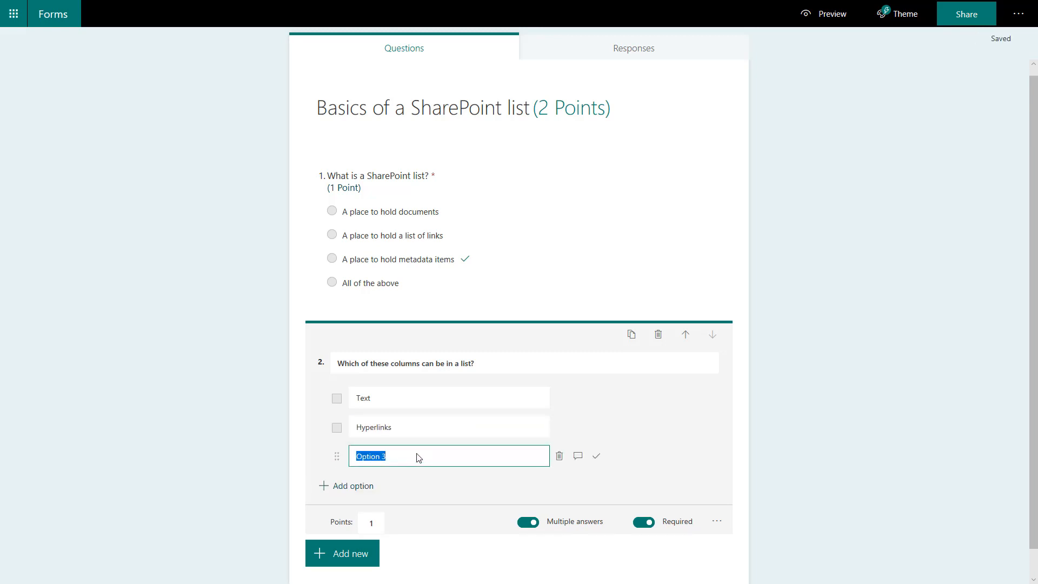
type("Pictures")
left_click(355, 489)
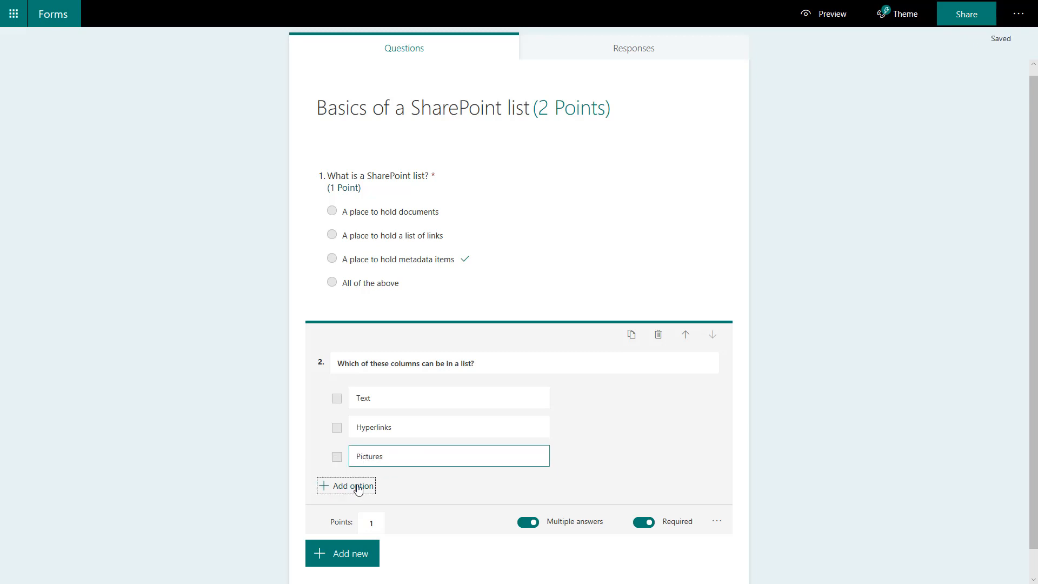
type("Numbers")
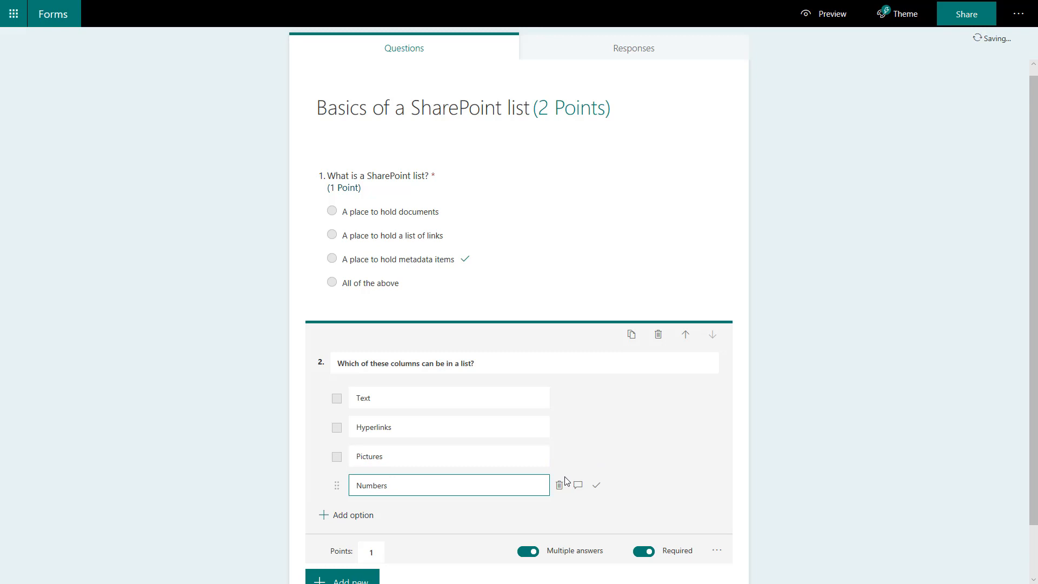
- Mark Numbers, Pictures, Hyperlinks and Text all as correct answers of the columns question
left_click(596, 484)
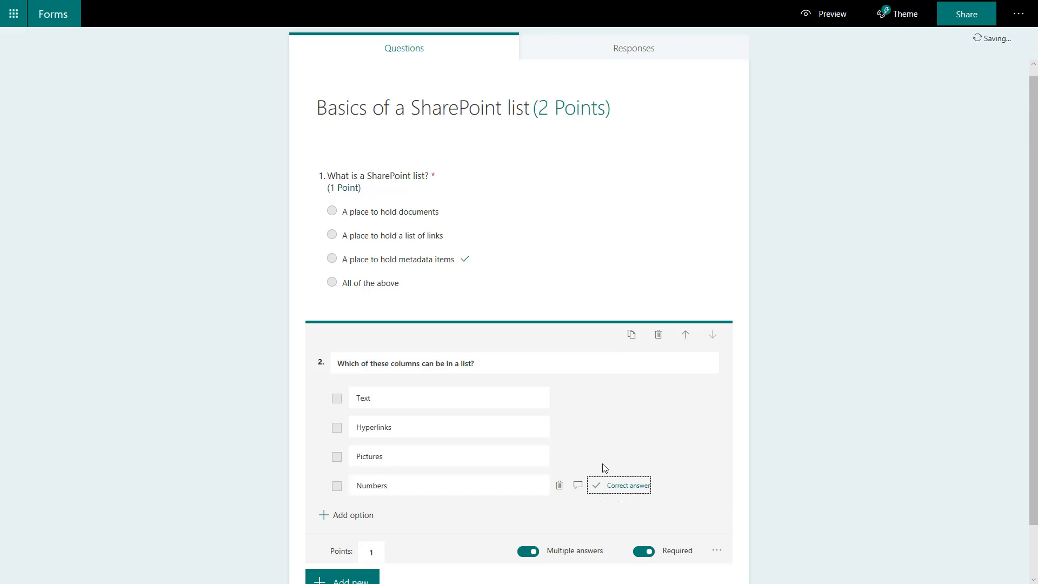
left_click(596, 456)
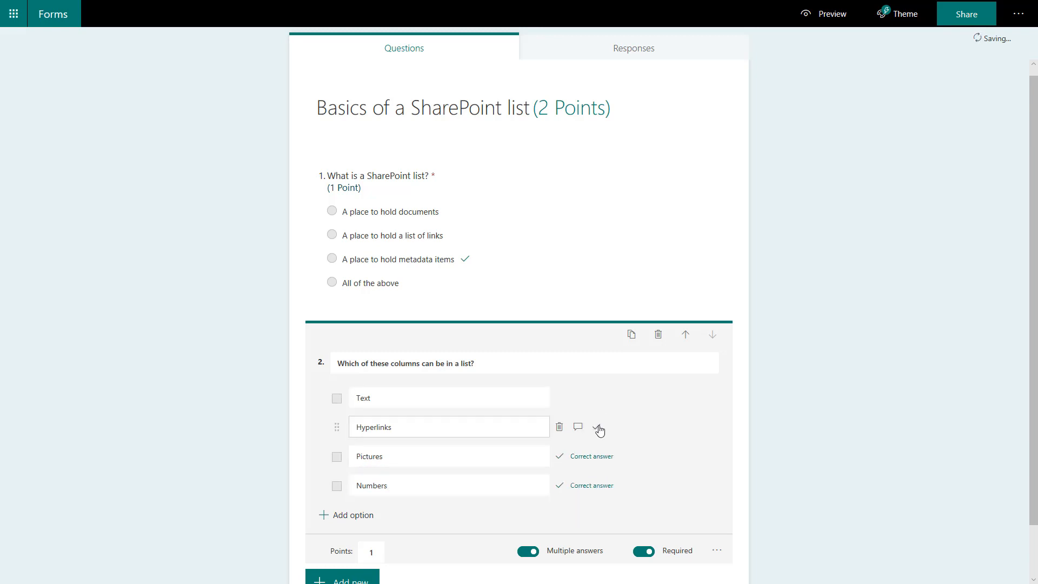
left_click(597, 427)
left_click(596, 399)
scroll(449, 506, "down", 1)
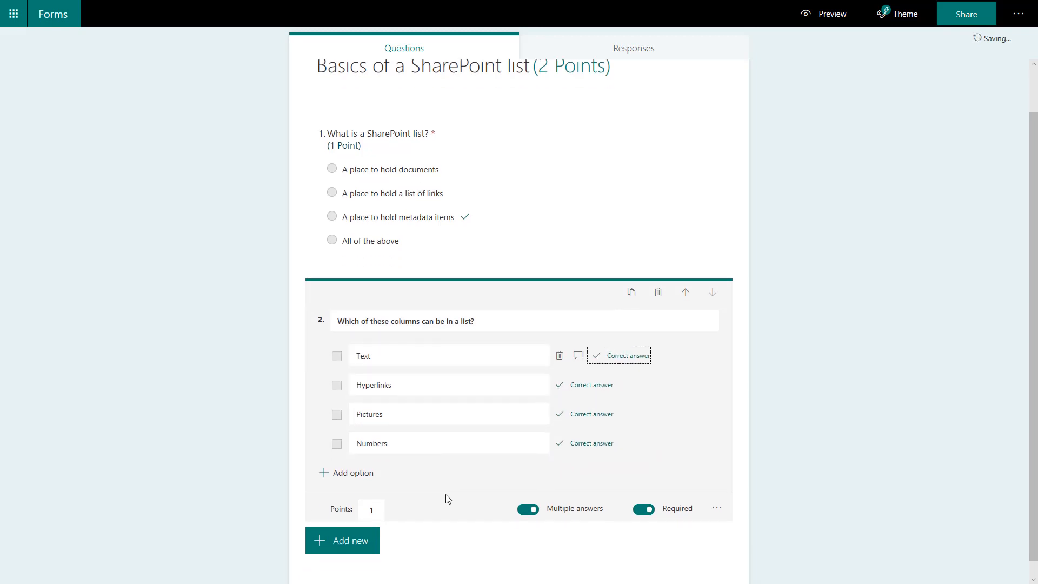
left_click(366, 498)
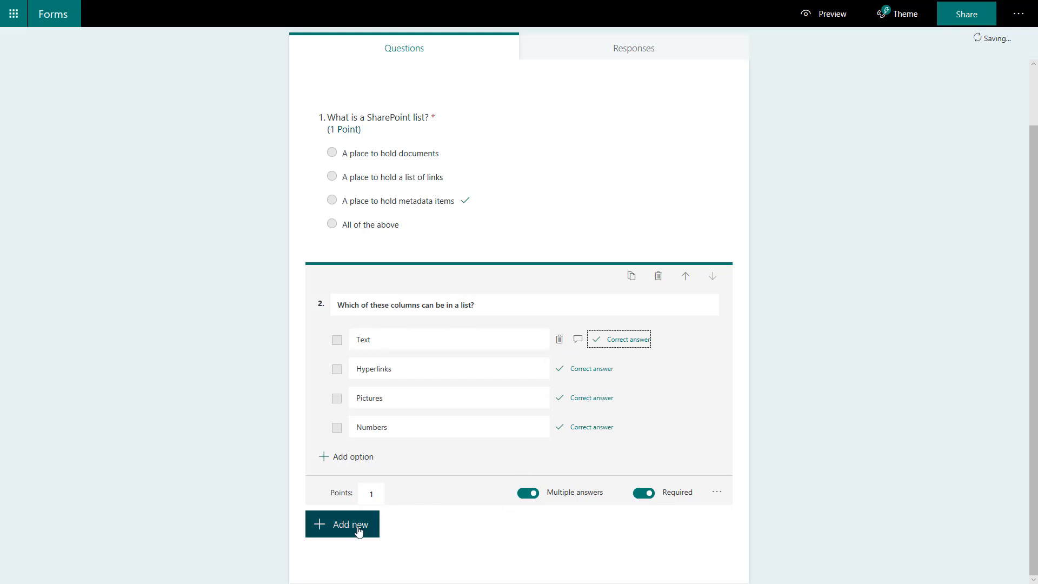
- Add a third Choice question to the quiz
left_click(319, 526)
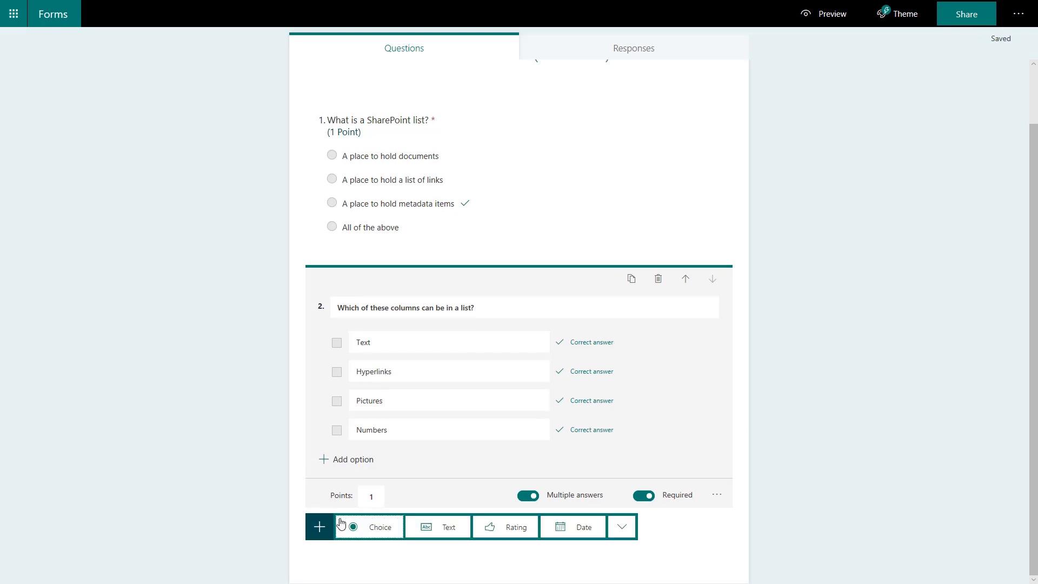
left_click(367, 404)
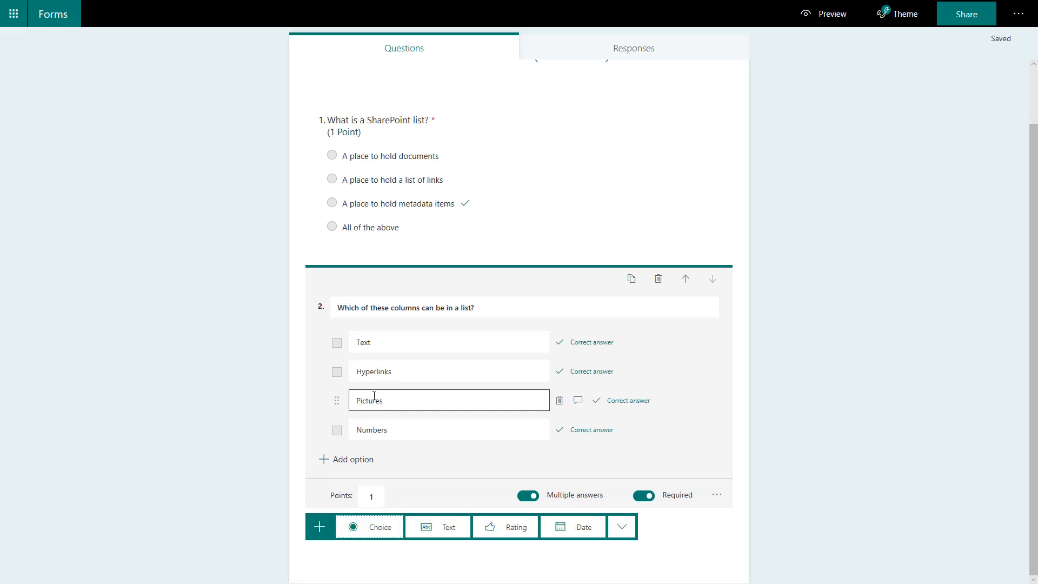
left_click(622, 527)
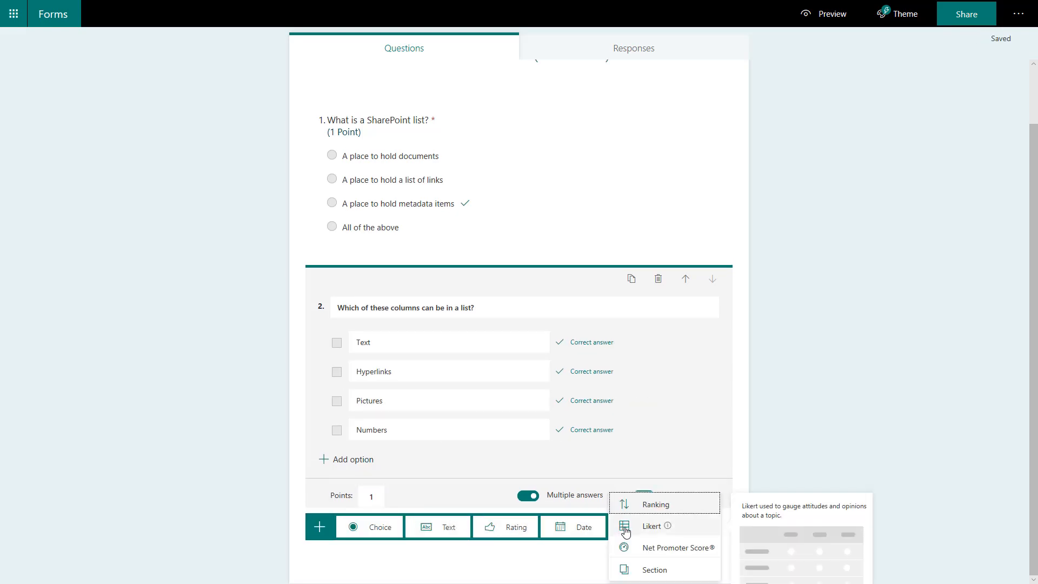
left_click(381, 527)
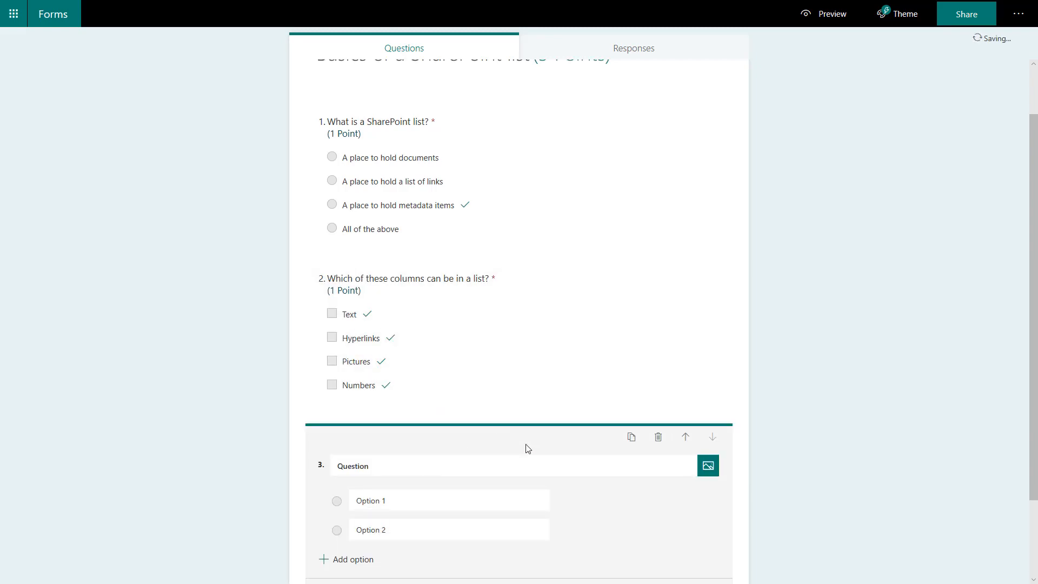
- Enter "Can you attach documents to a list item?" as the text of the third question
scroll(527, 449, "down", 2)
left_click(333, 363)
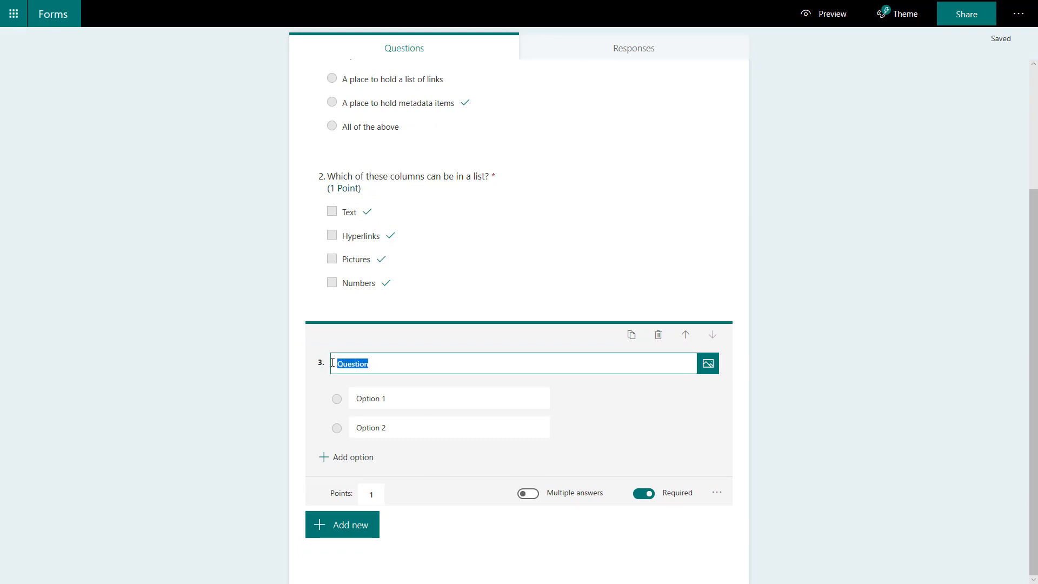
type("You")
key("BackSpace")
key("BackSpace")
key("BackSpace")
type("Can you attach")
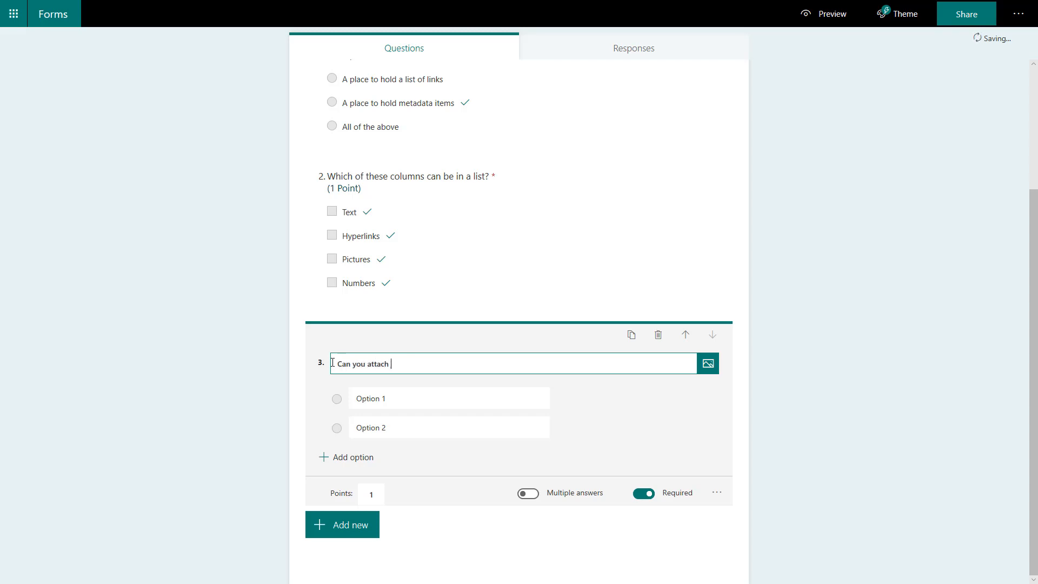
type(" documet")
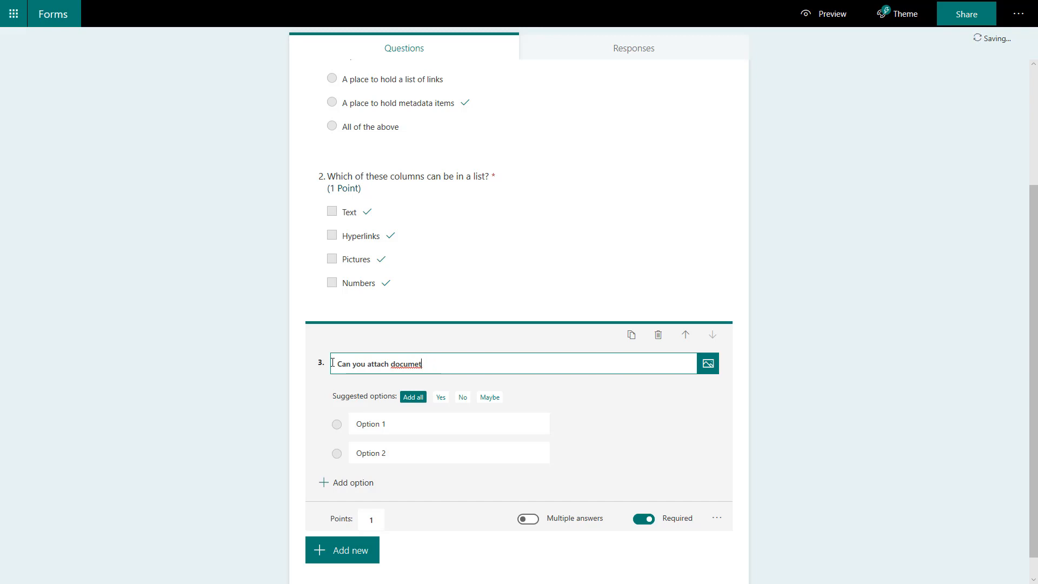
type("s to as to a list item?")
- Give the attachment question the options Yes and No, and mark Yes as the correct answer
left_click(440, 399)
left_click(463, 397)
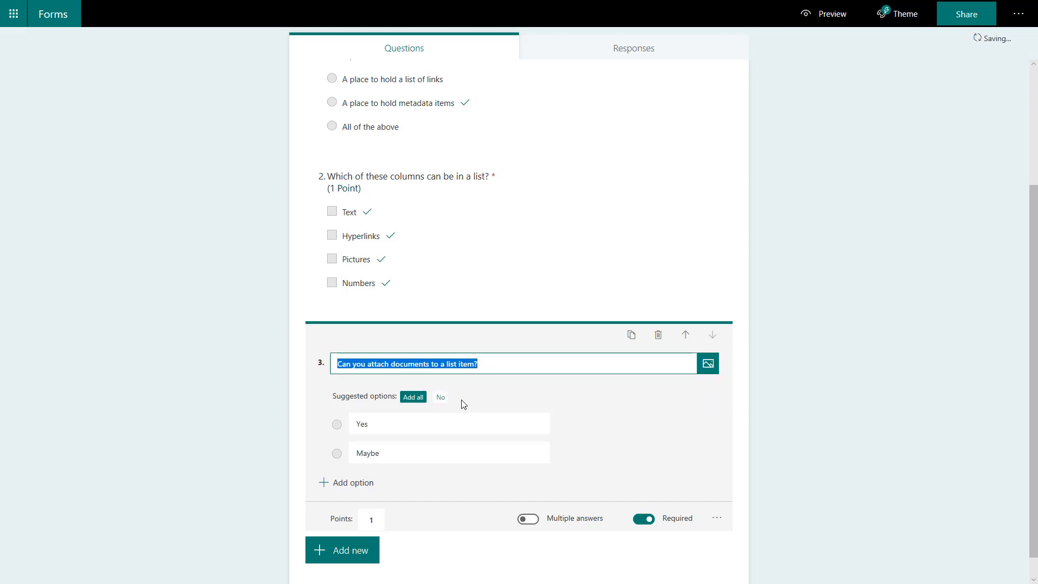
left_click_drag(379, 455, 350, 450)
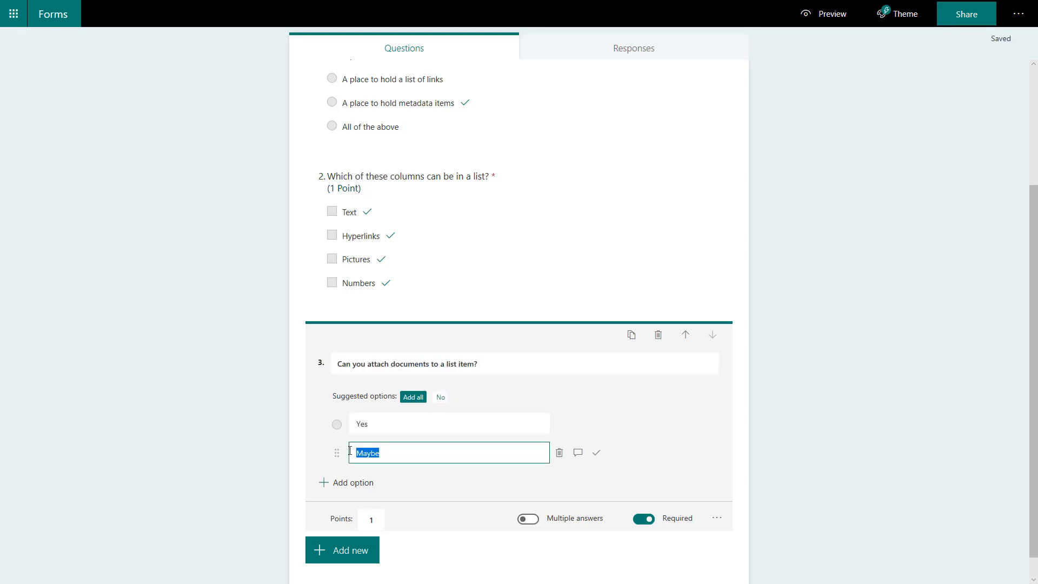
type("No")
left_click(596, 424)
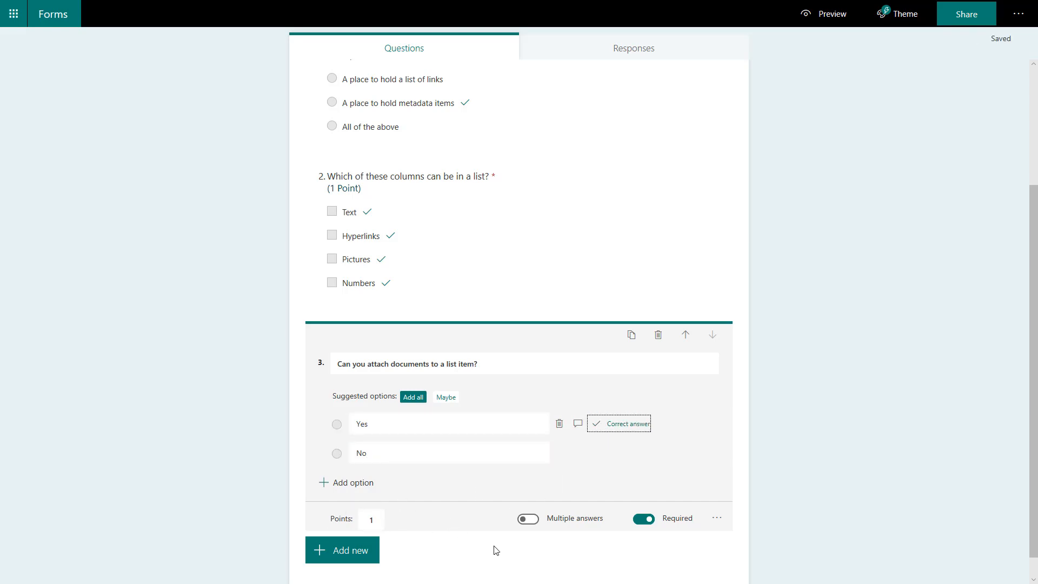
left_click(815, 370)
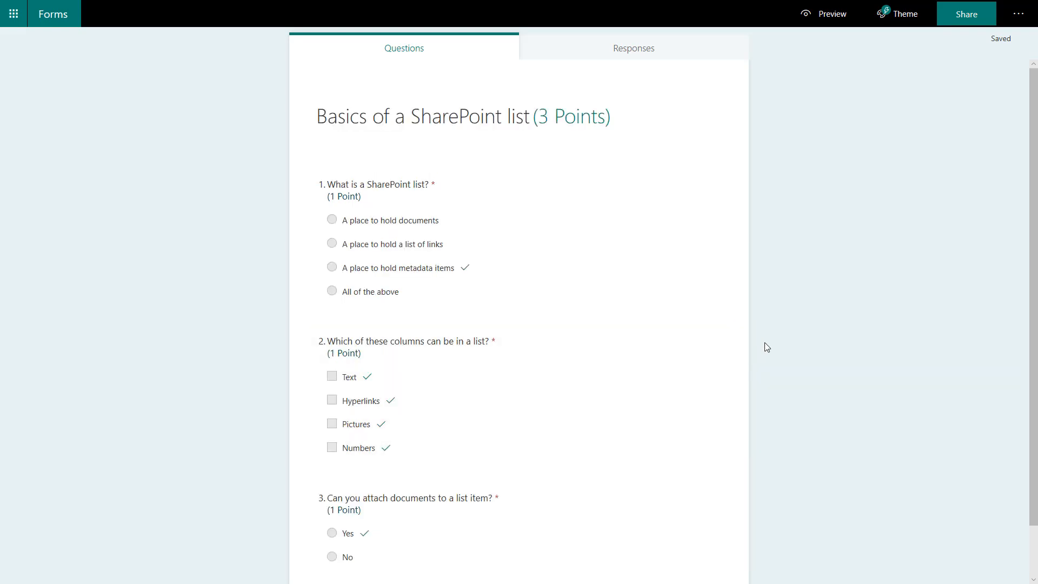
- Return to the overview of all forms and reopen the "Basics of a SharePoint list" quiz
scroll(787, 279, "down", 1)
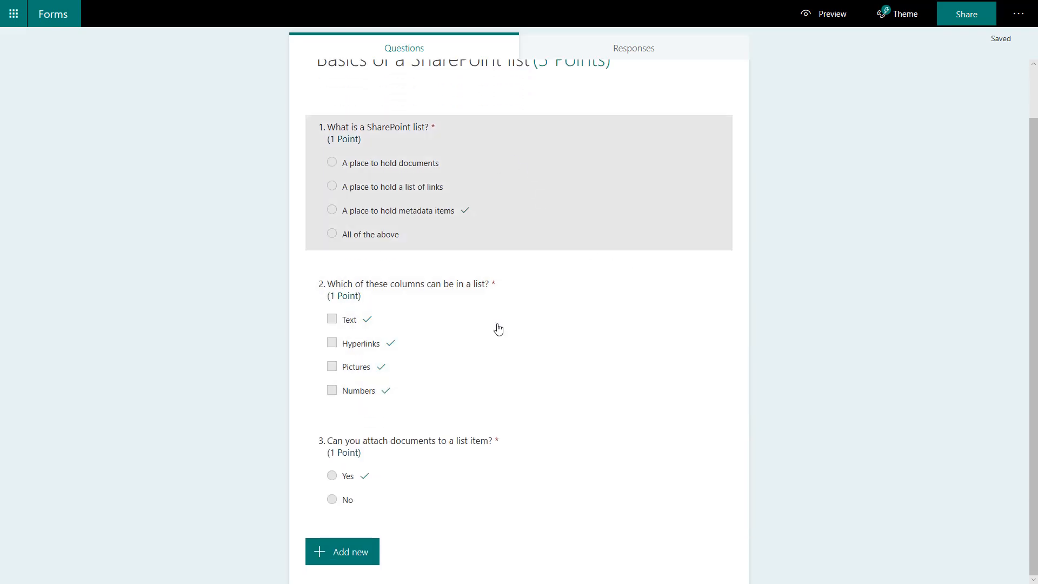
scroll(527, 389, "up", 1)
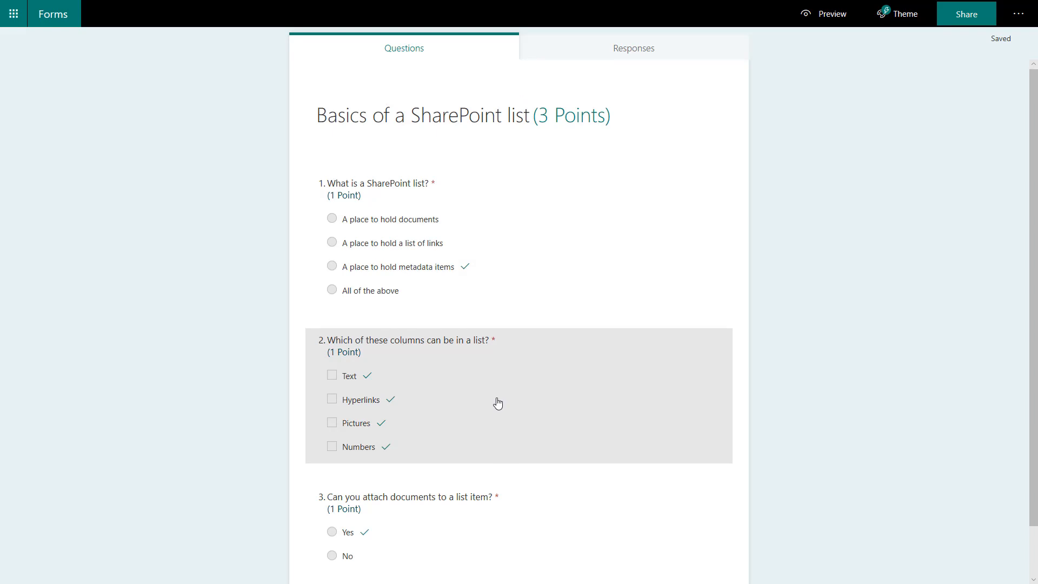
scroll(492, 417, "down", 1)
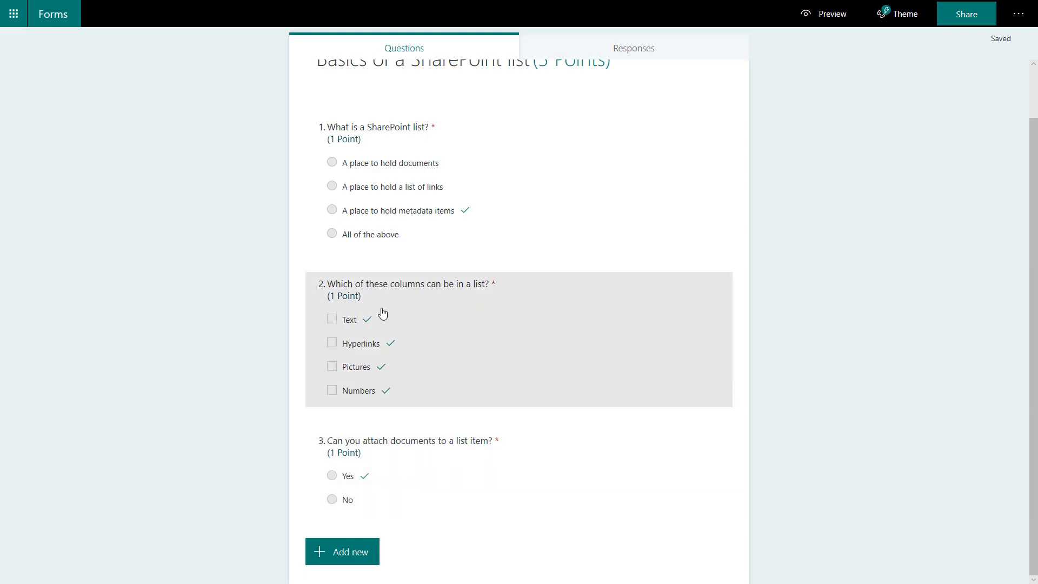
scroll(842, 331, "up", 1)
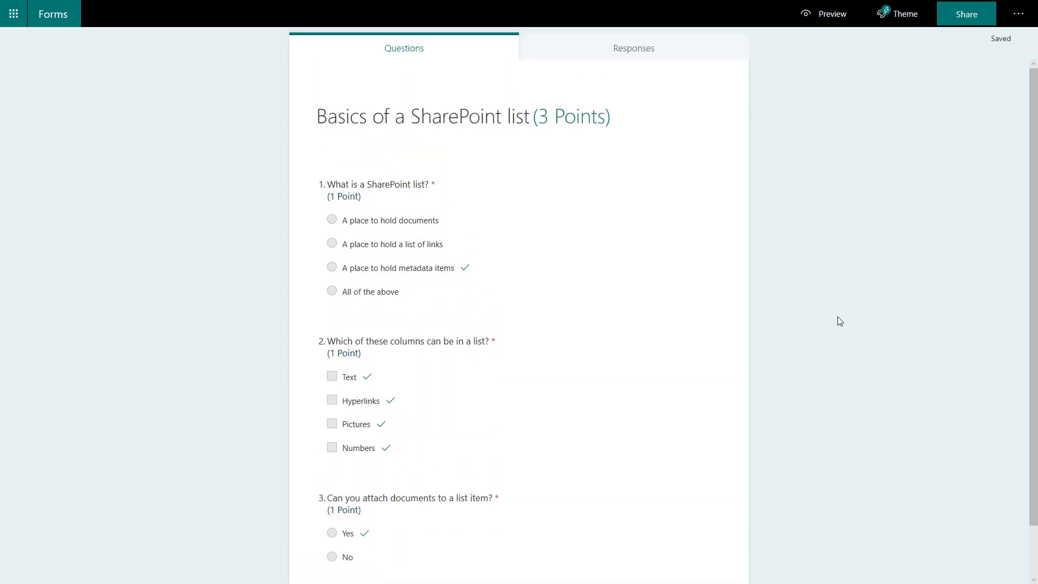
scroll(833, 324, "down", 1)
scroll(800, 270, "up", 1)
left_click(56, 19)
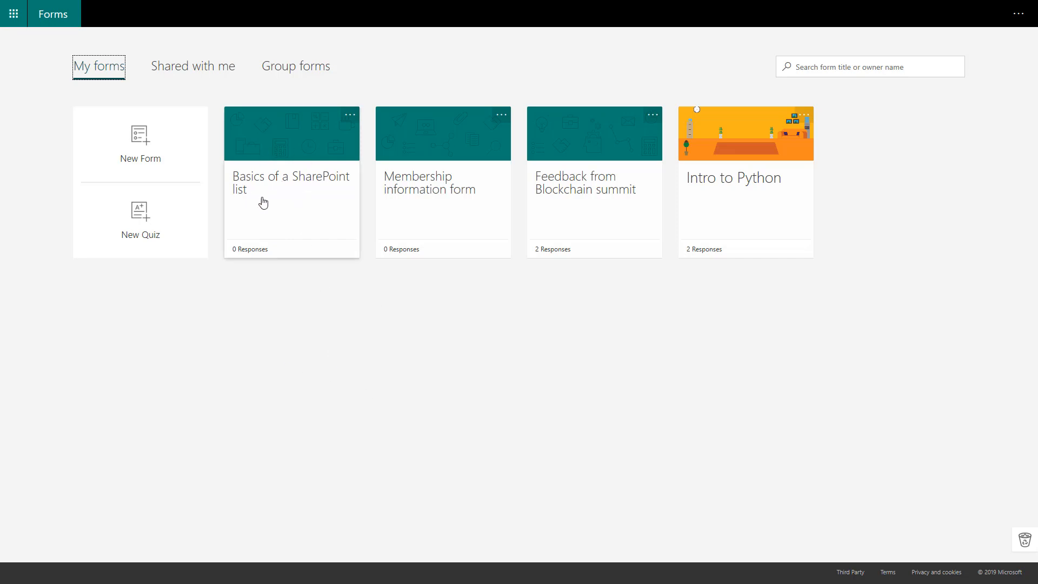
left_click(276, 169)
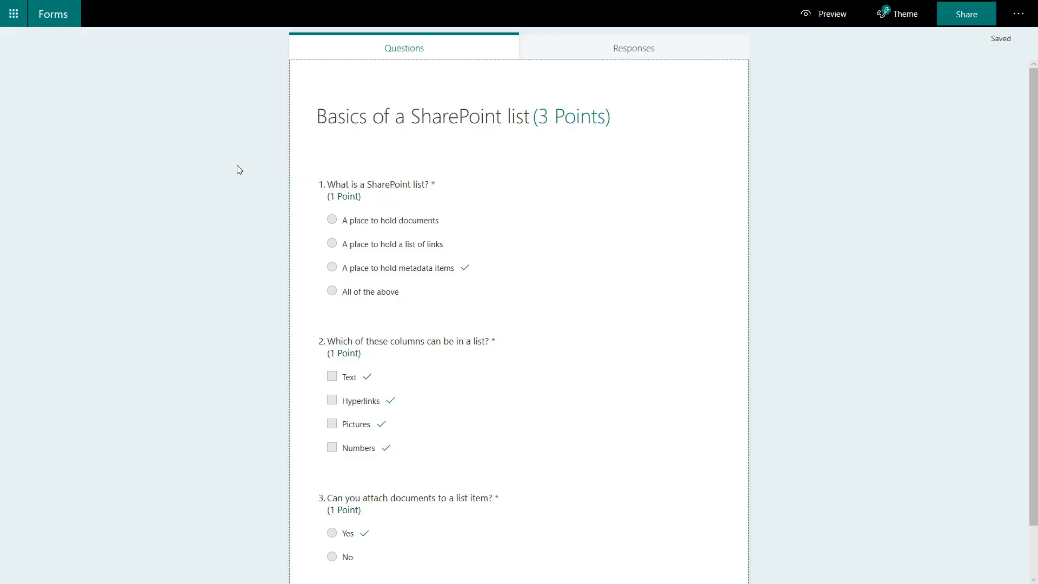
- Add a section titled "Section 2" after the third question and insert a blank Text question in it
scroll(512, 352, "down", 1)
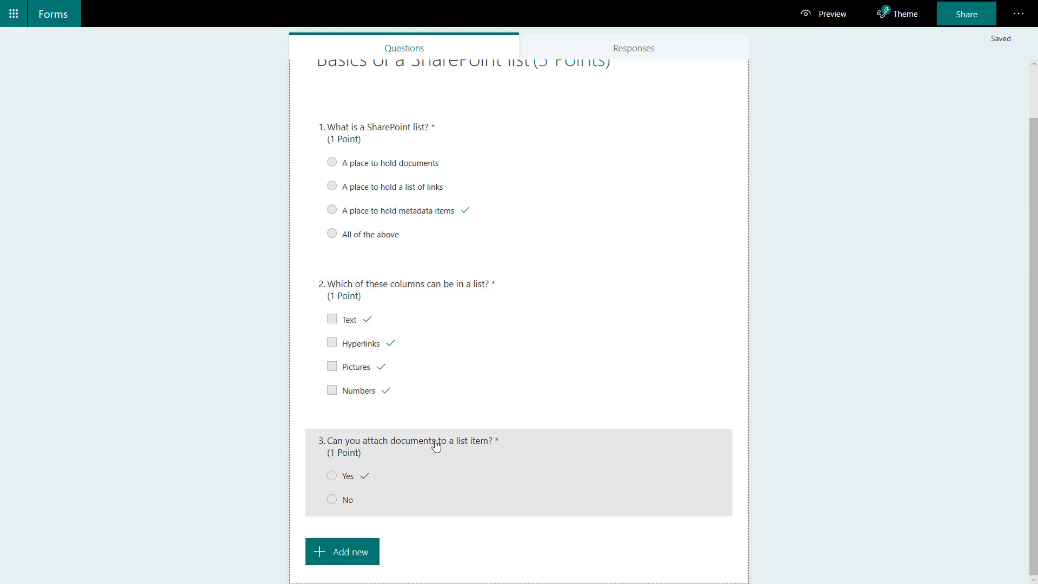
left_click(344, 552)
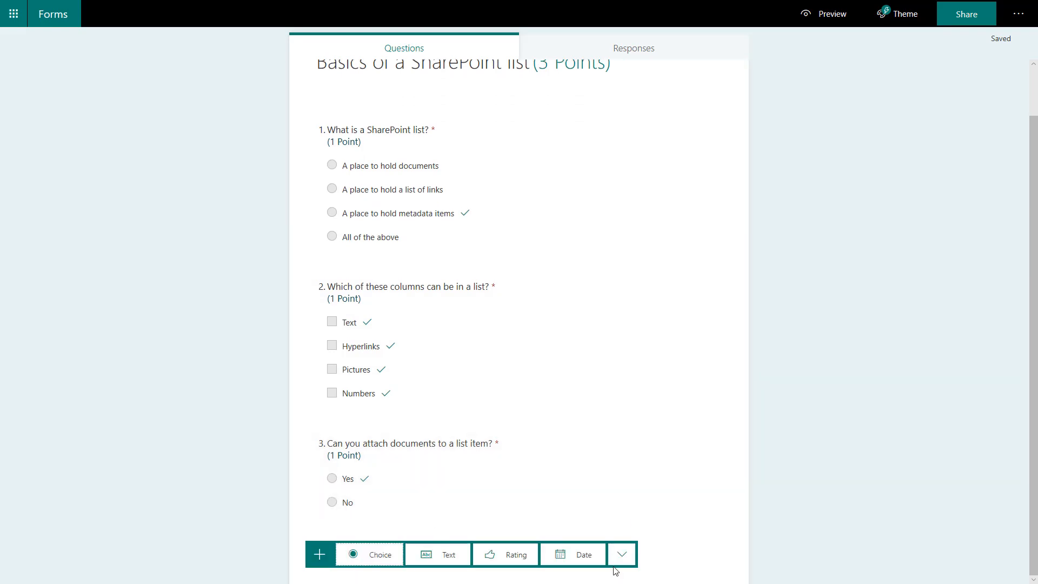
left_click(622, 556)
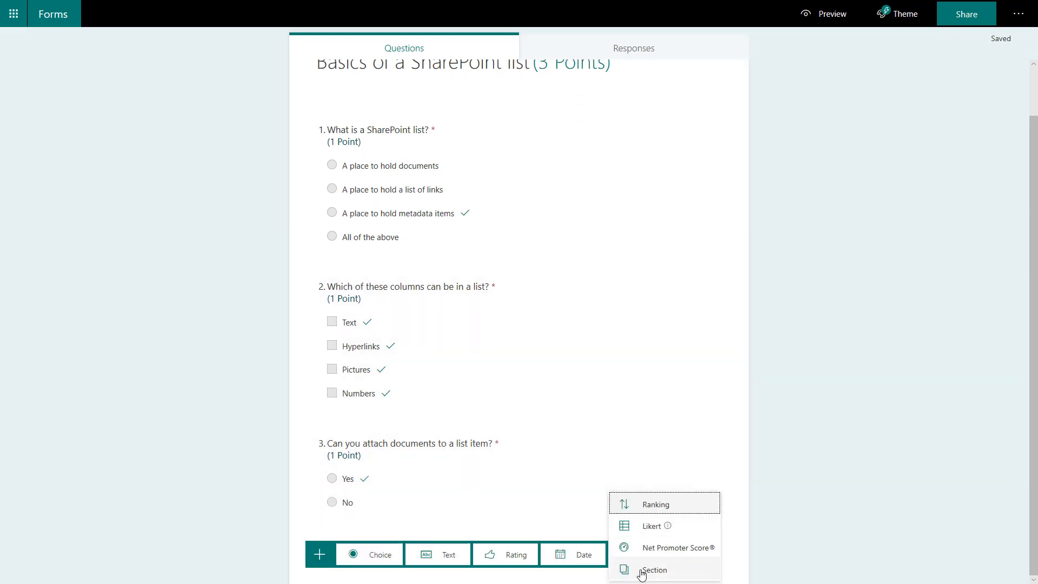
left_click(822, 474)
scroll(598, 311, "up", 1)
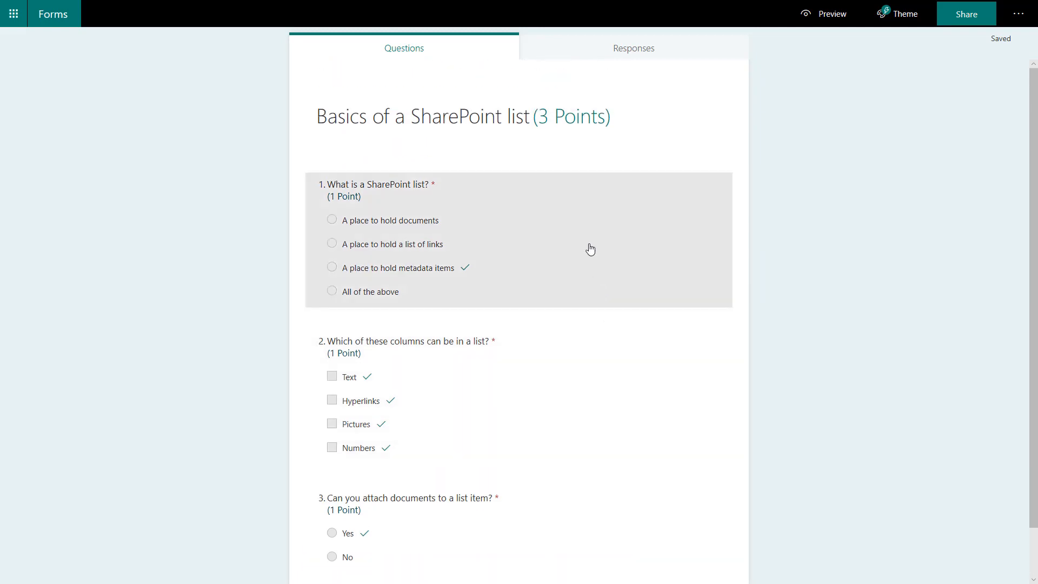
scroll(753, 396, "down", 1)
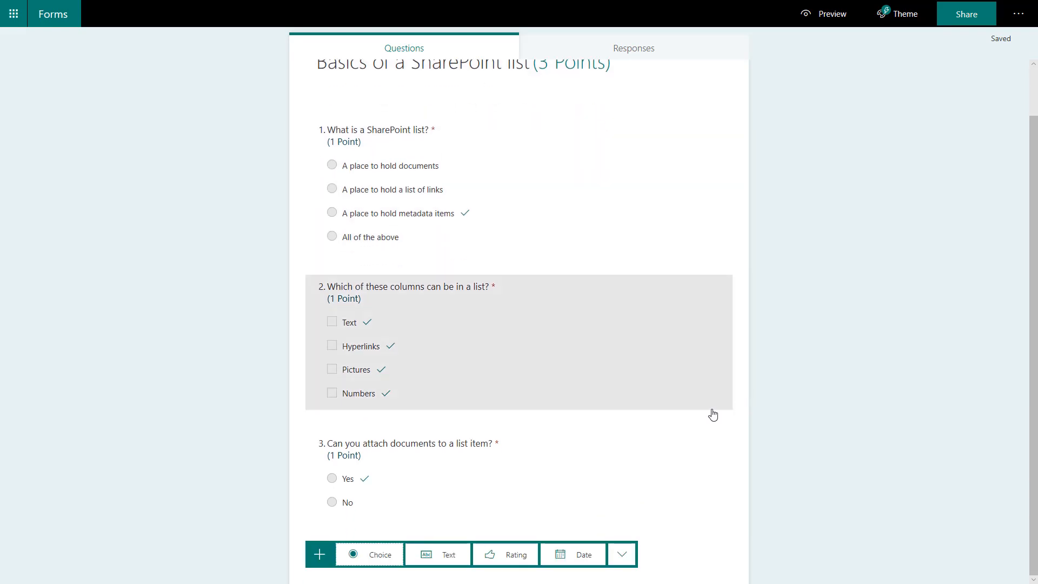
left_click(622, 553)
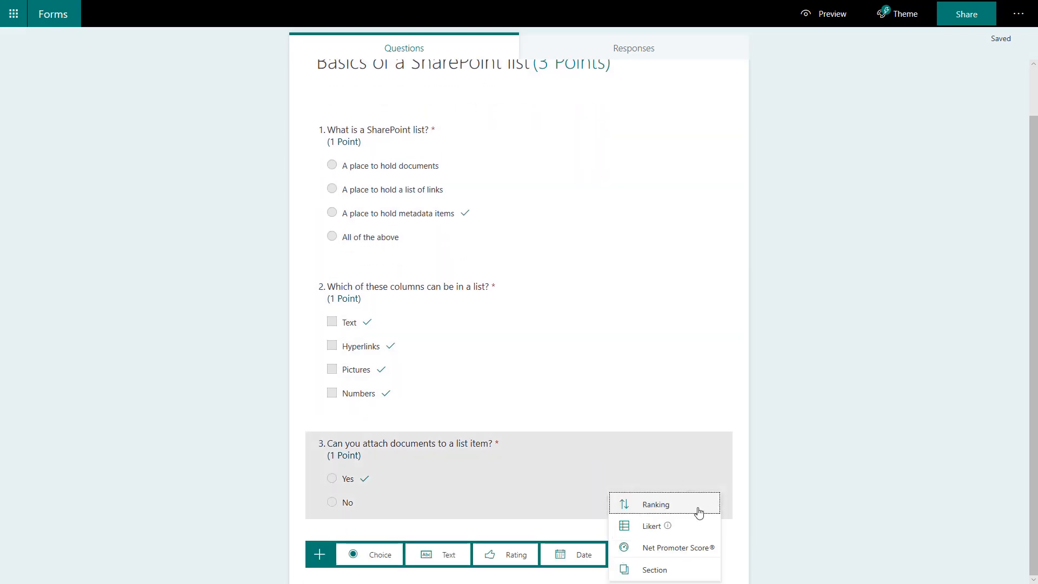
left_click(651, 571)
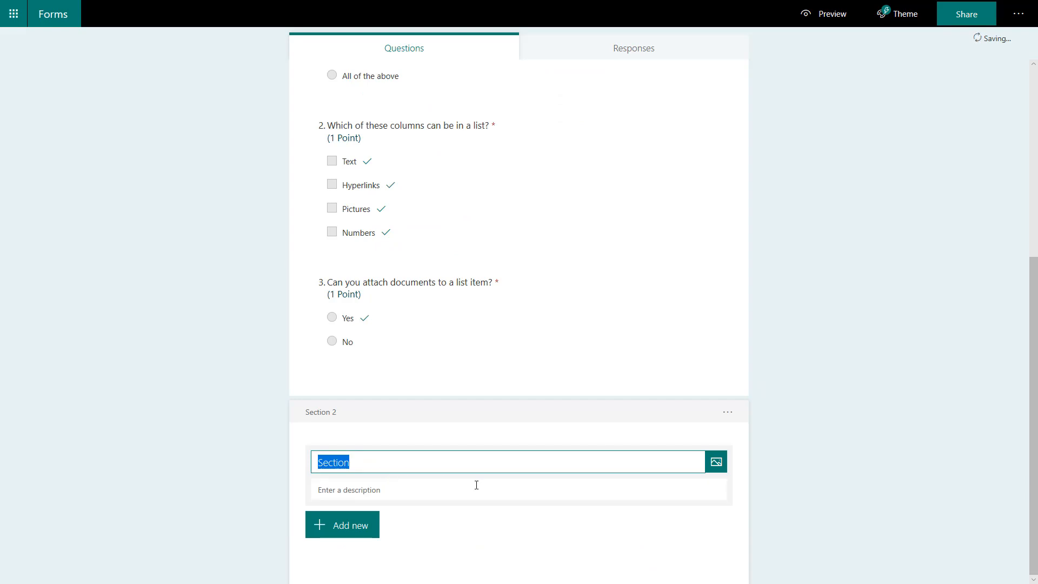
type("Section 2")
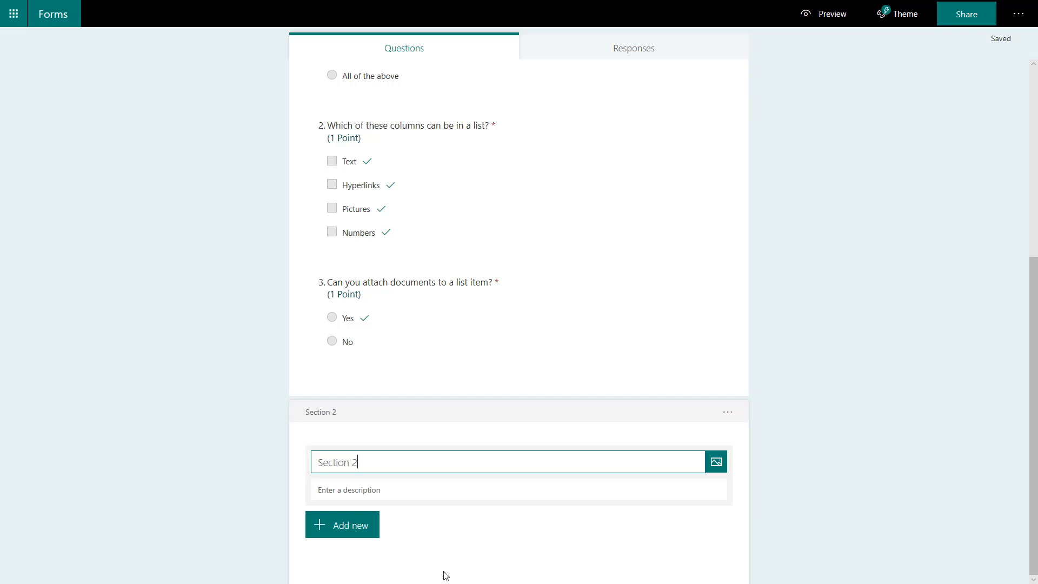
left_click(342, 530)
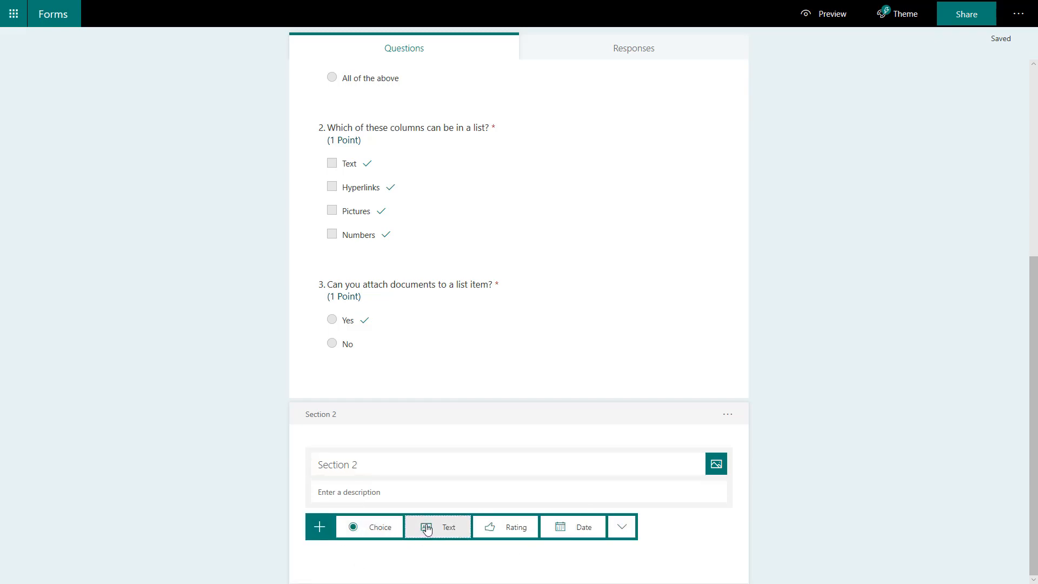
left_click(426, 529)
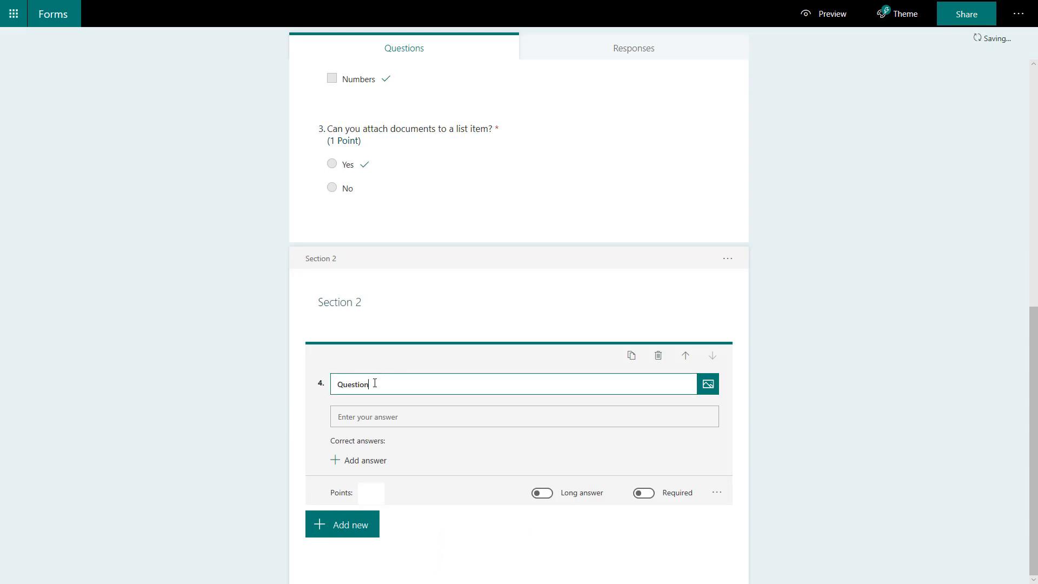
- Examine how the quiz is divided into sections and which actions are available for Section 1
scroll(402, 318, "up", 1)
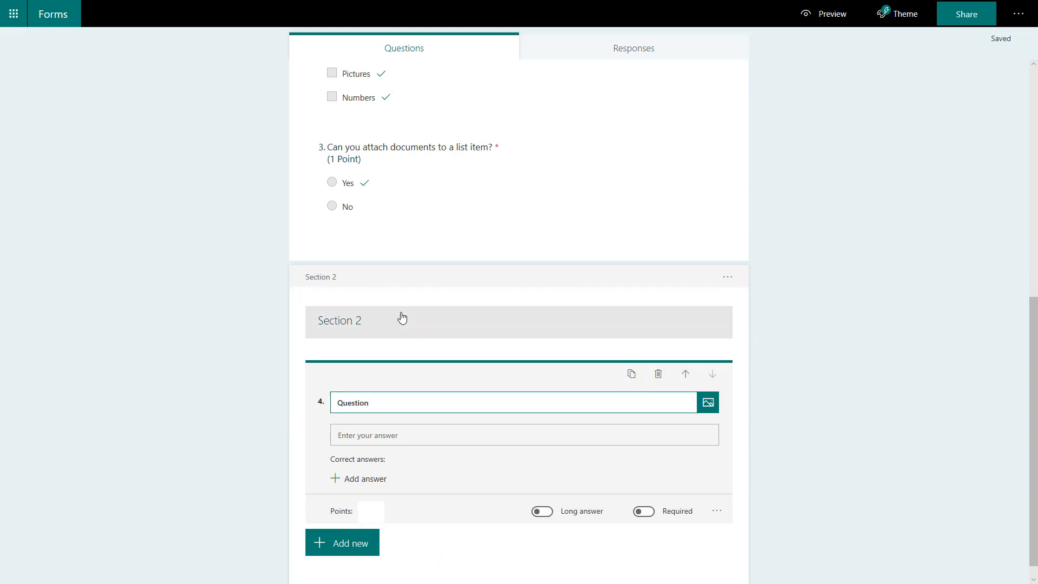
scroll(402, 318, "up", 8)
scroll(399, 313, "down", 9)
scroll(401, 331, "up", 9)
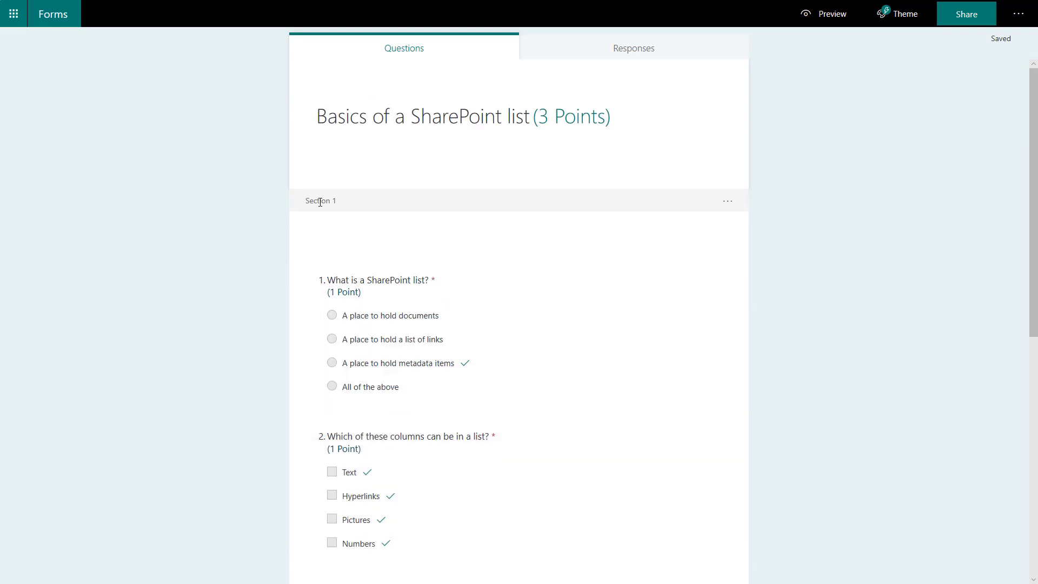
left_click(729, 202)
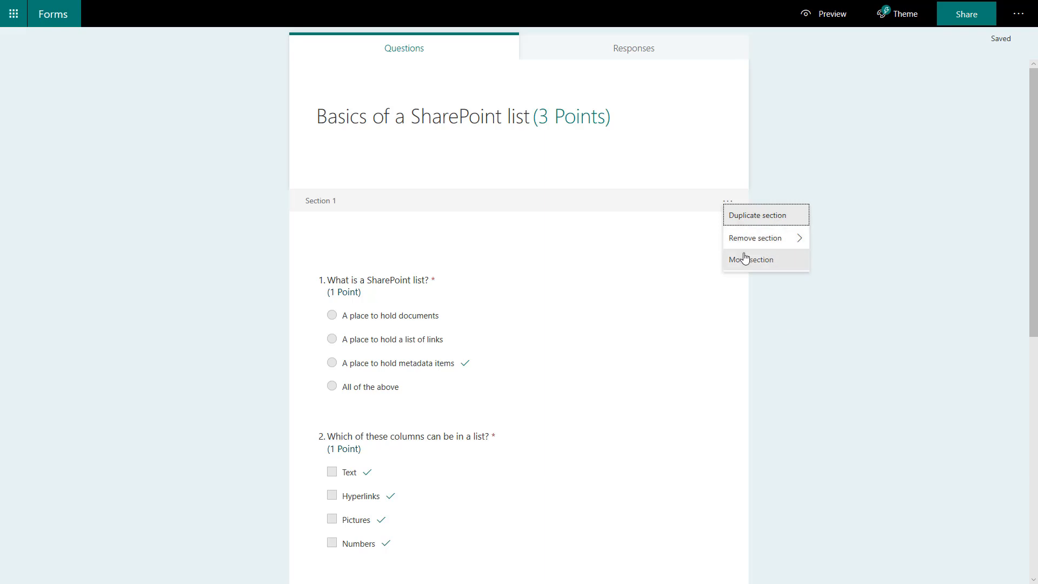
left_click(812, 473)
scroll(792, 431, "down", 5)
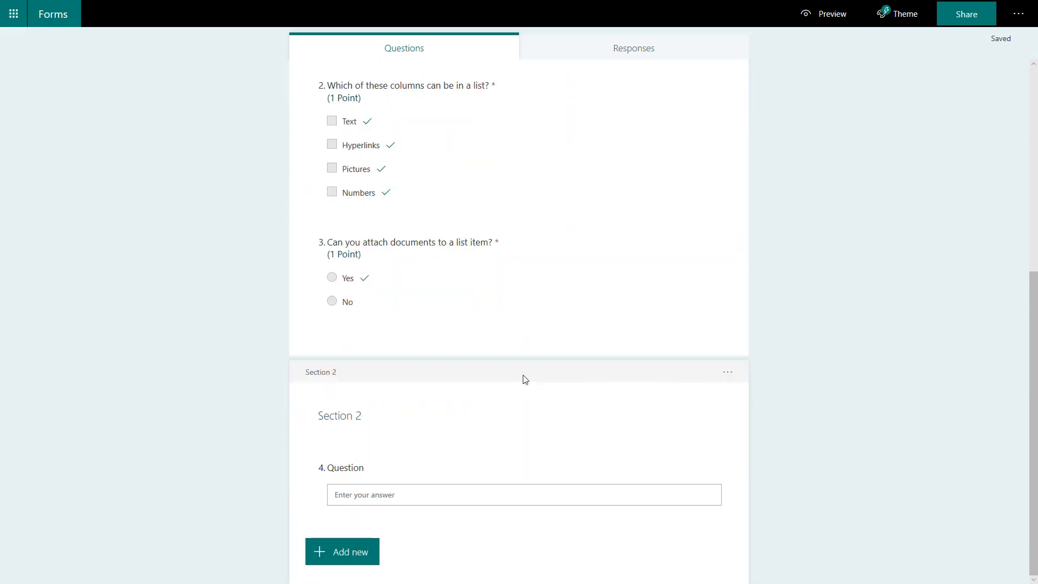
scroll(515, 377, "up", 4)
scroll(515, 377, "up", 3)
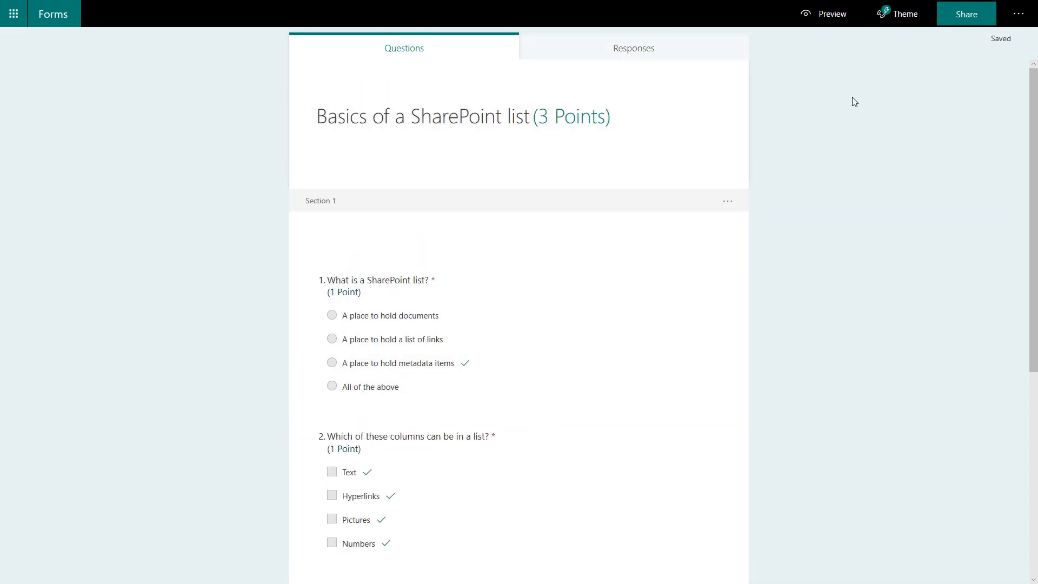
- Preview the quiz as respondents see it and look through its first section
left_click(813, 21)
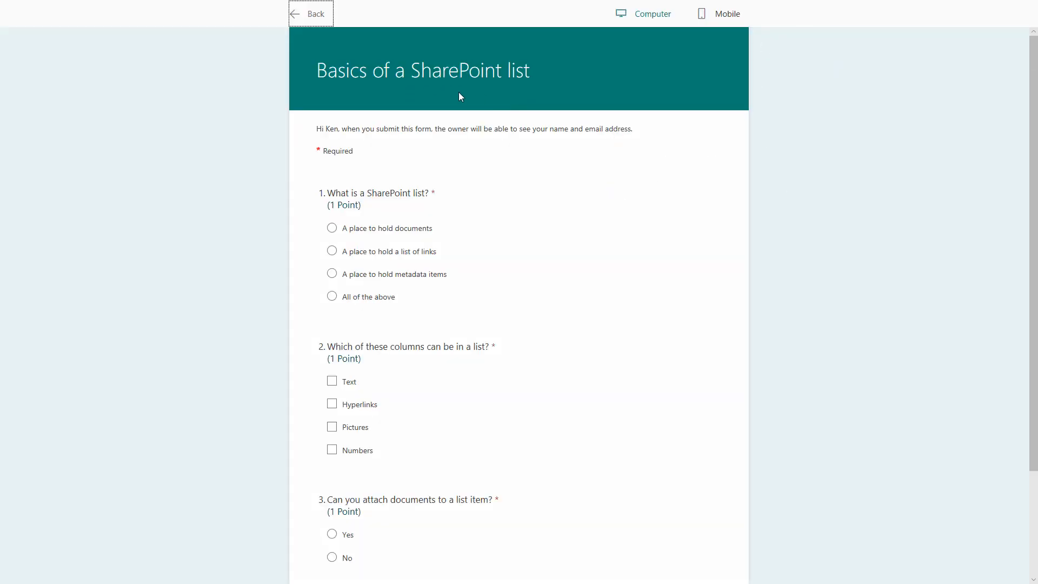
scroll(546, 111, "down", 3)
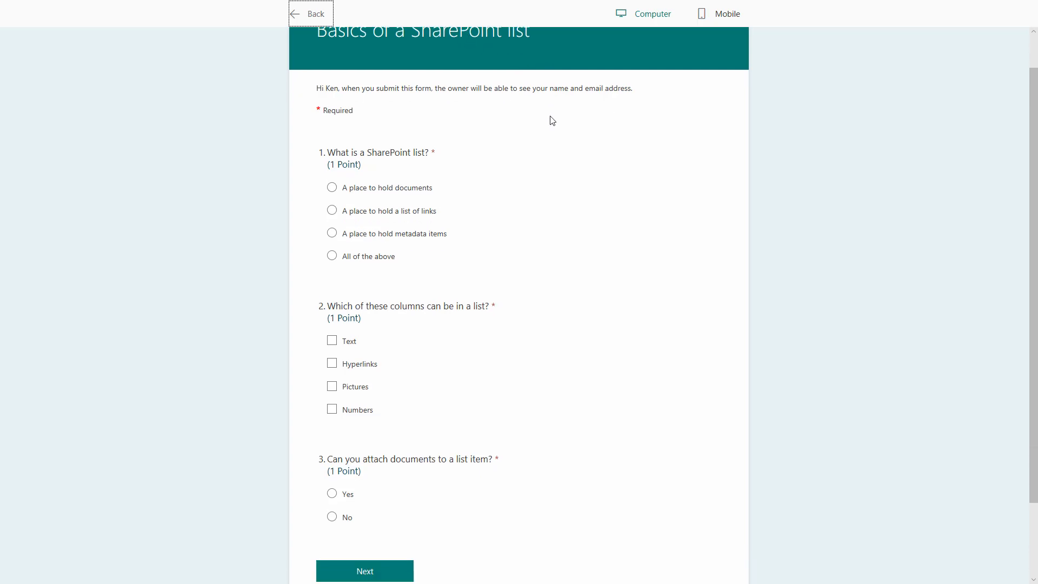
scroll(555, 125, "up", 3)
scroll(555, 125, "down", 3)
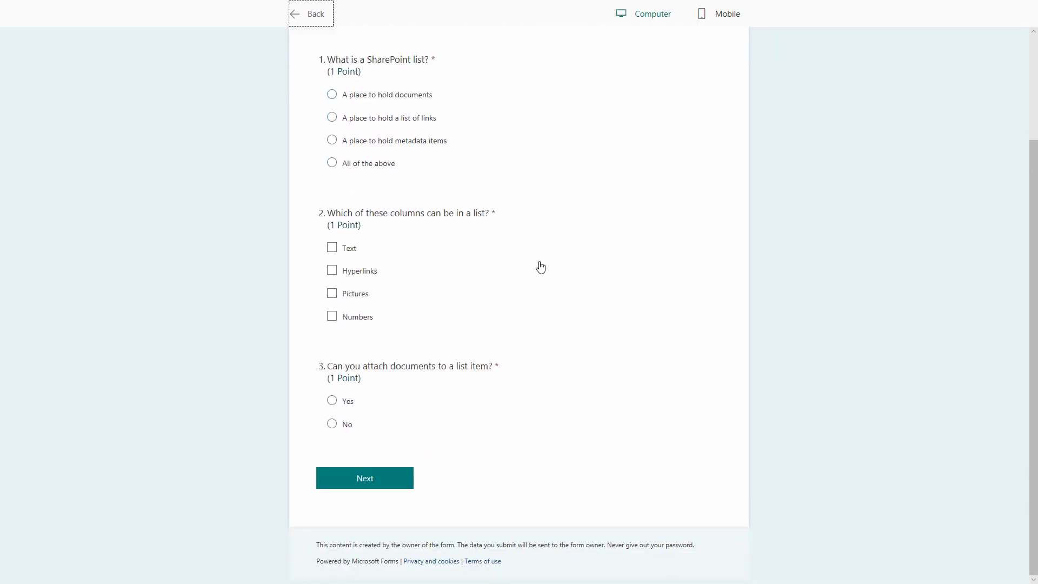
- Answer the first section's questions in the preview with "All of the above", "Numbers" and "Yes", and continue to Section 2
left_click(369, 487)
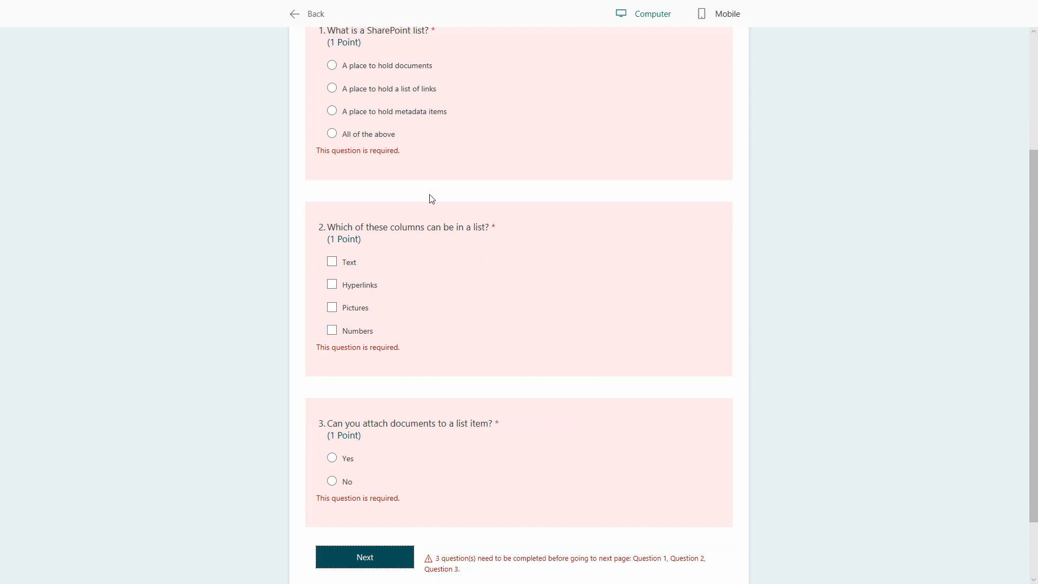
scroll(403, 144, "up", 3)
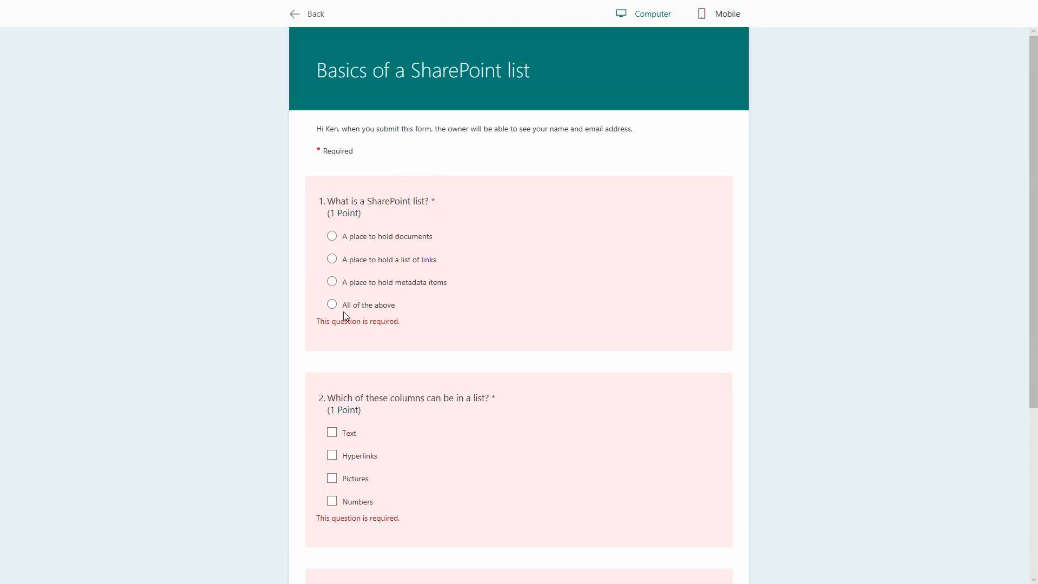
left_click(332, 304)
scroll(458, 347, "down", 3)
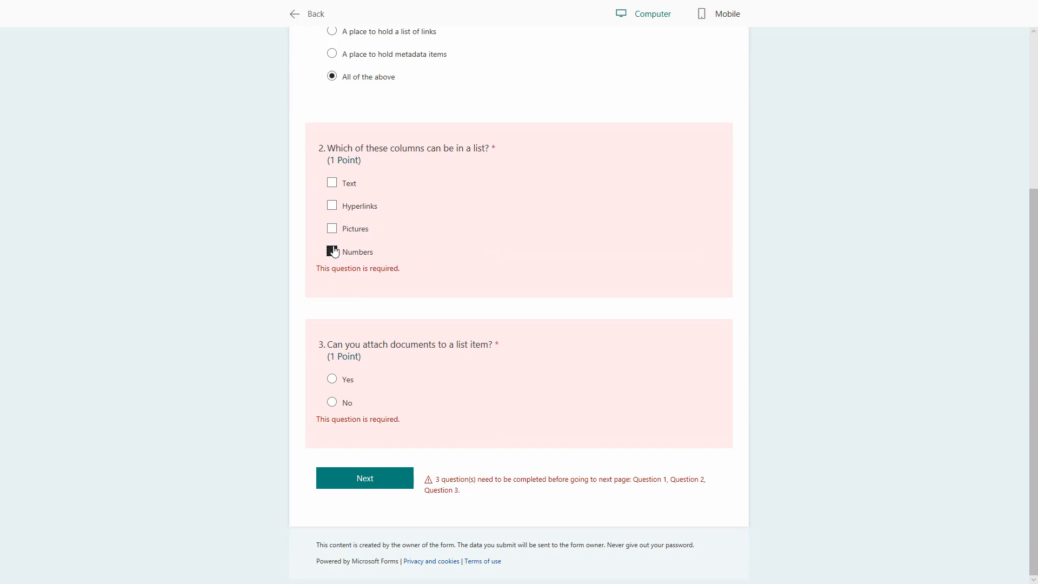
left_click(332, 401)
left_click(332, 294)
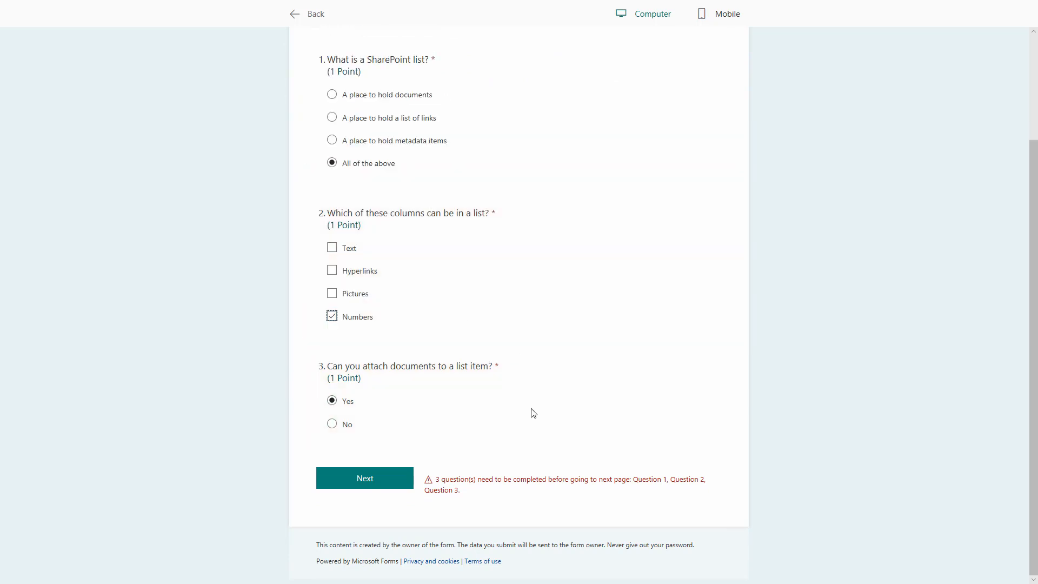
left_click(389, 480)
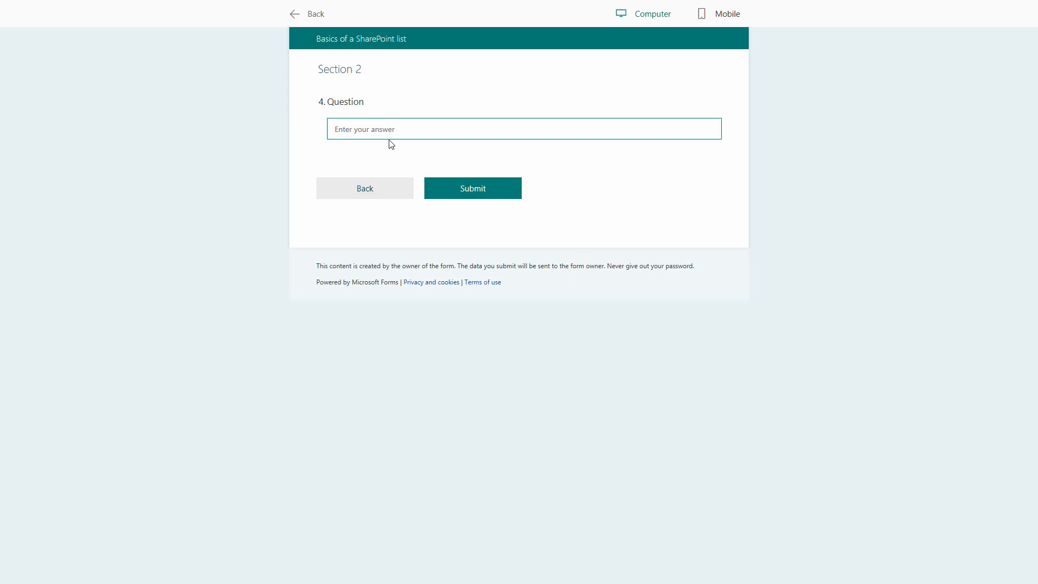
- Check navigation back to the first section and forward to Section 2, and leave the preview
left_click(365, 190)
scroll(367, 457, "down", 3)
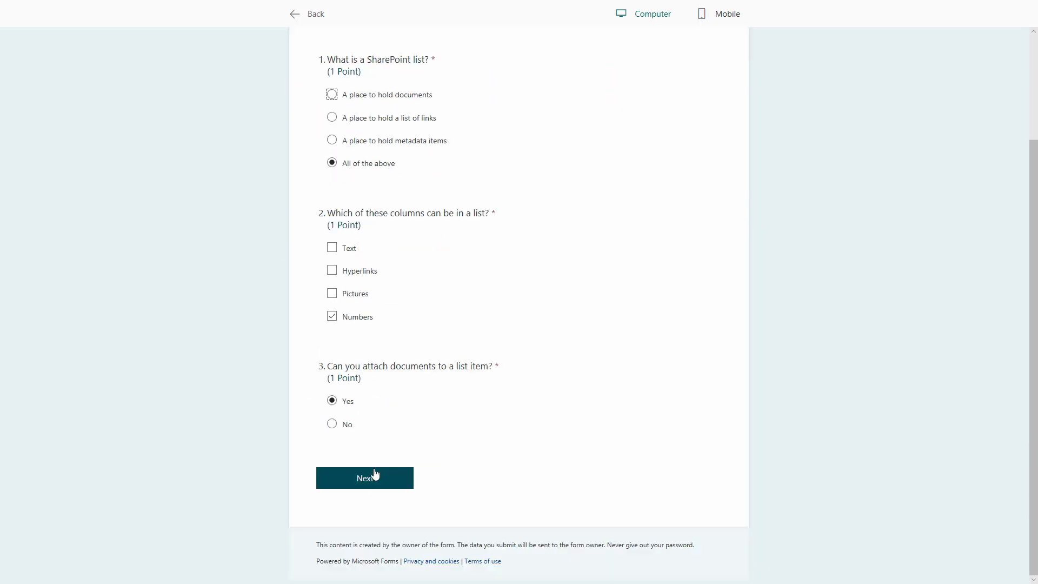
left_click(366, 485)
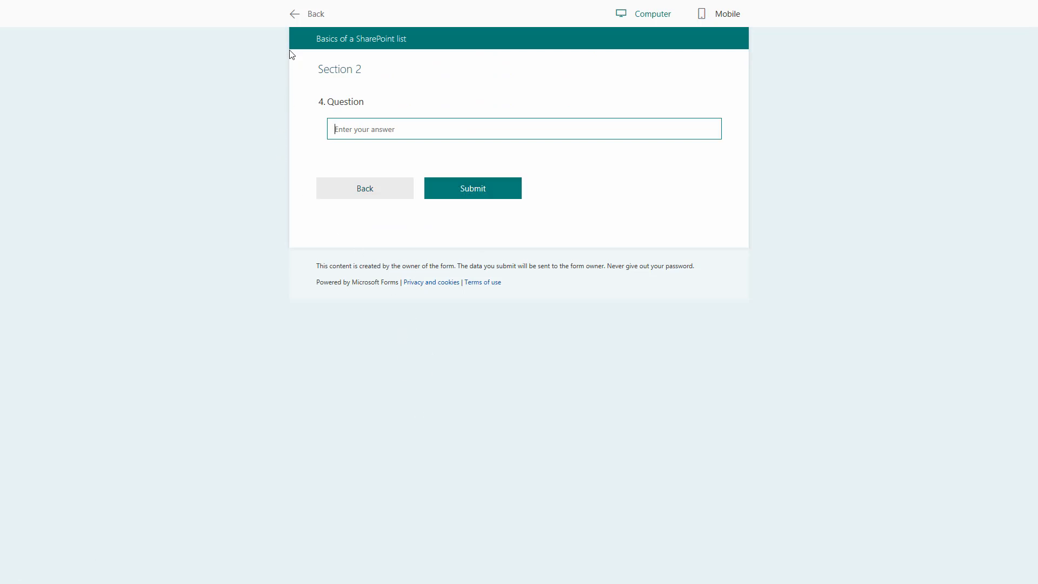
left_click(295, 18)
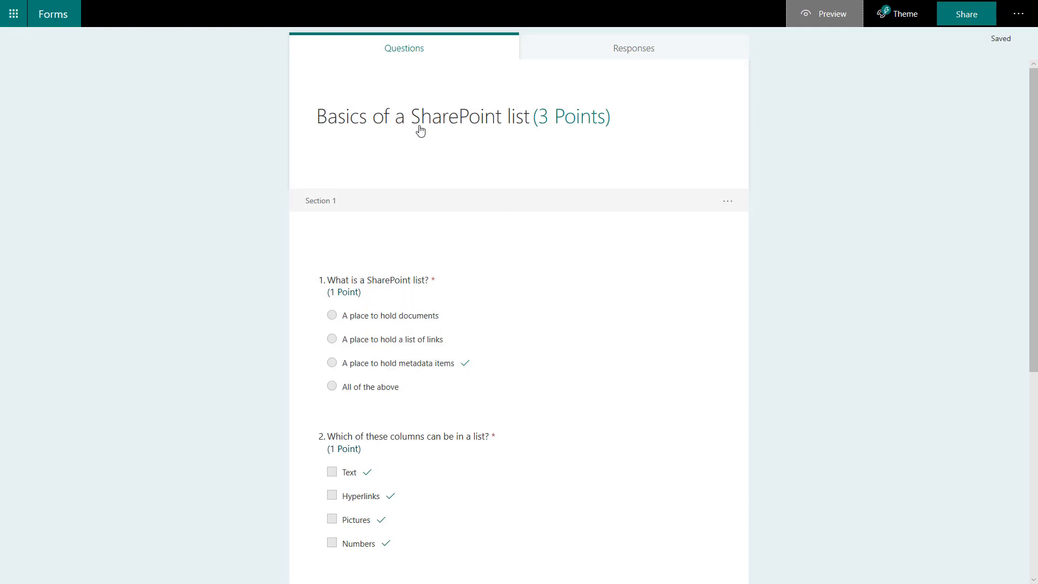
- Remove Section 2 from the quiz together with its question
scroll(591, 224, "down", 6)
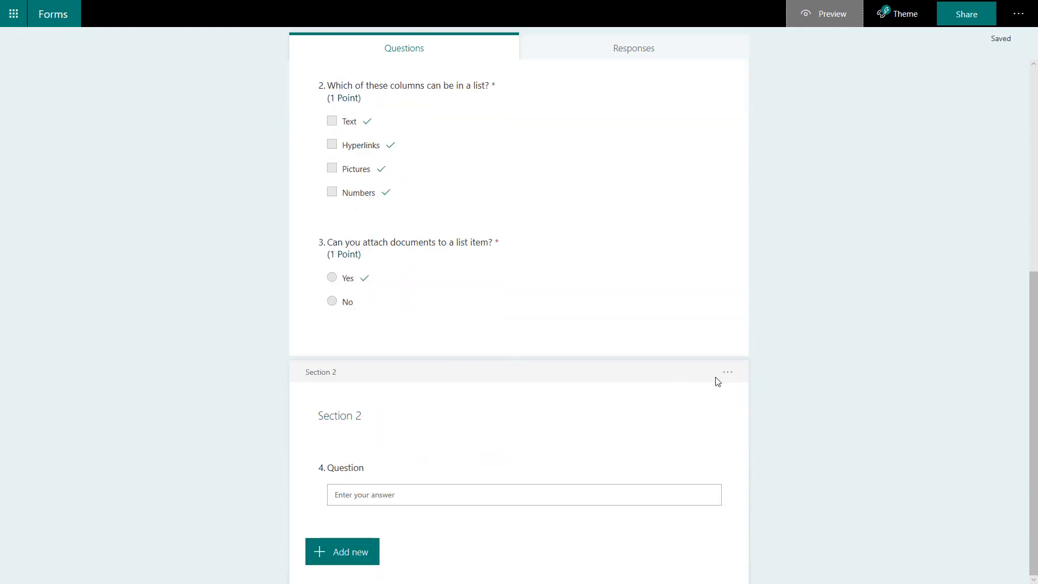
left_click(728, 377)
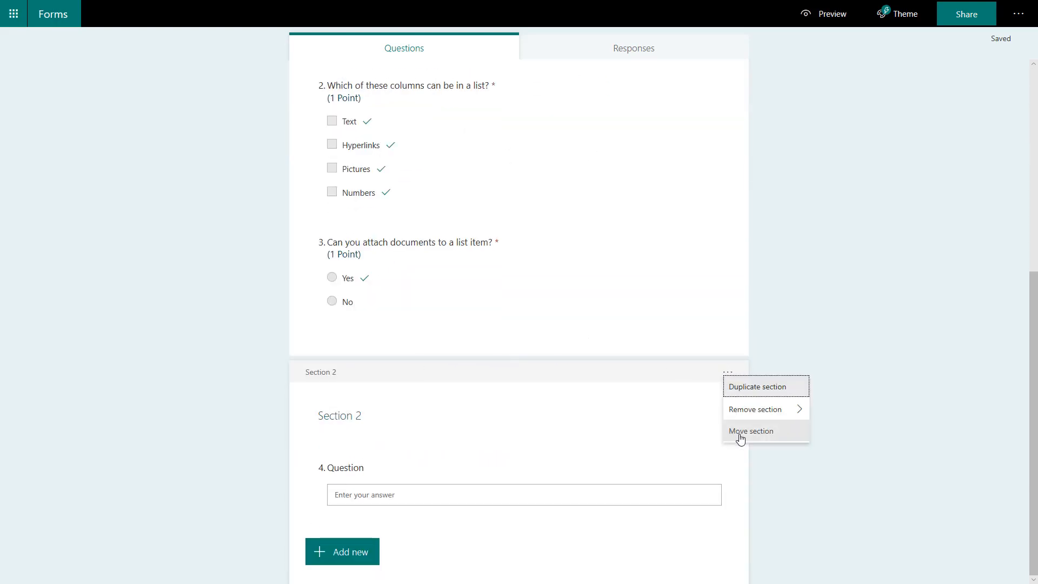
mouse_move(758, 415)
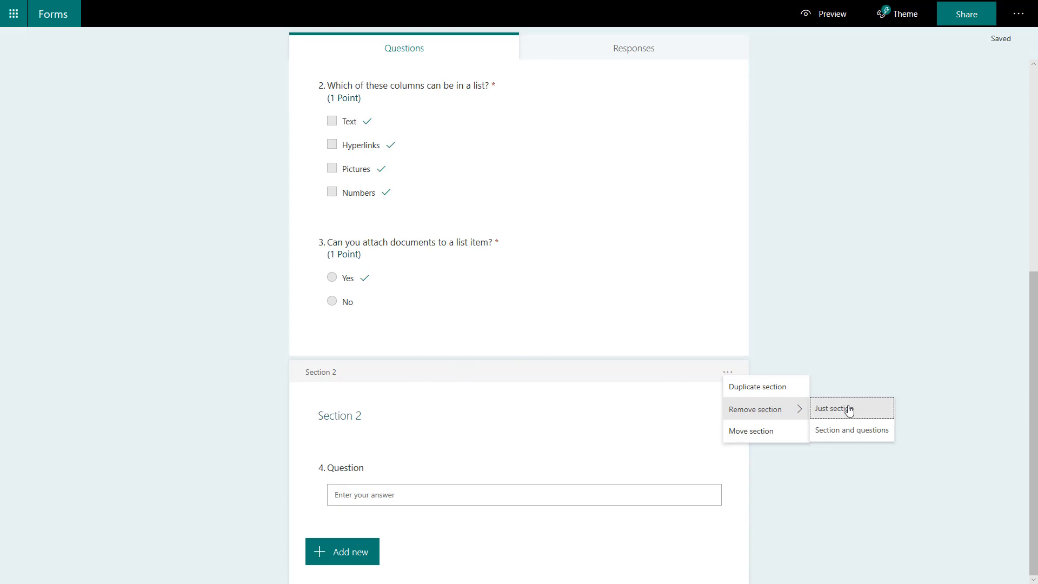
left_click(854, 432)
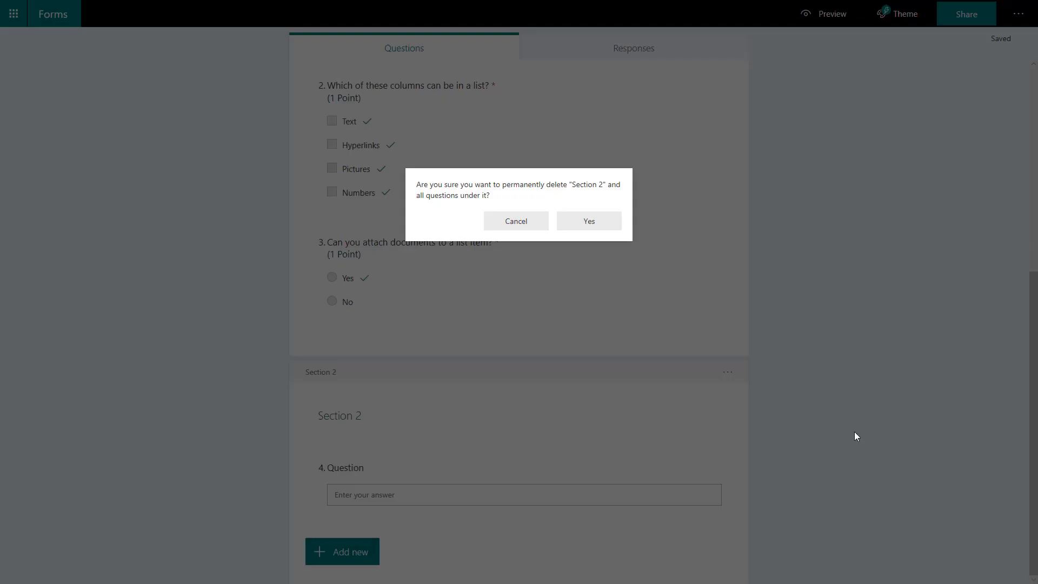
left_click(589, 221)
- Apply the dark theme idea with the smiley face and yellow stars to the quiz
scroll(487, 422, "up", 3)
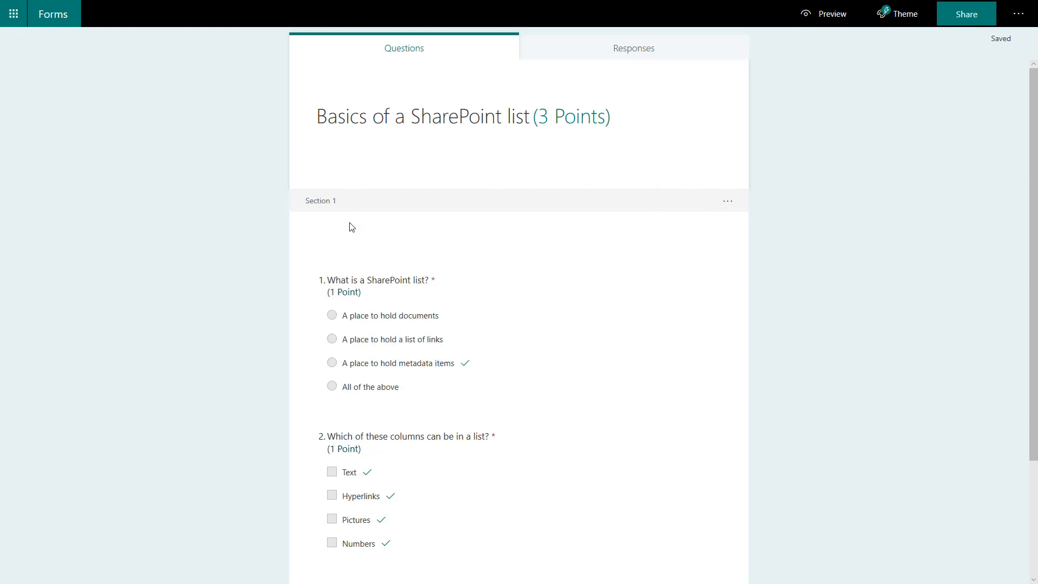
scroll(580, 323, "down", 1)
scroll(580, 324, "down", 2)
scroll(579, 341, "up", 3)
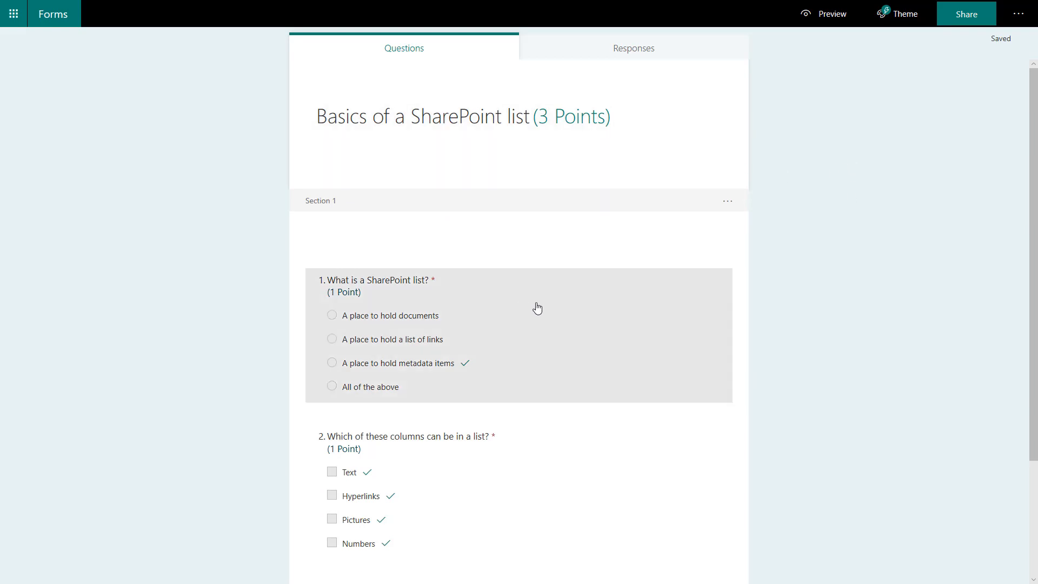
left_click(884, 21)
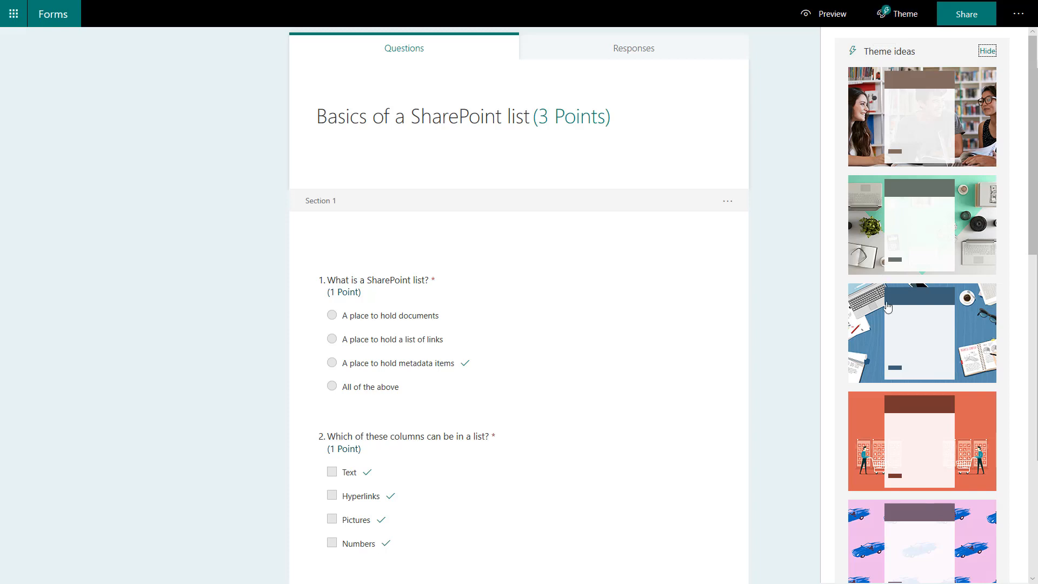
scroll(889, 339, "down", 5)
scroll(890, 340, "down", 8)
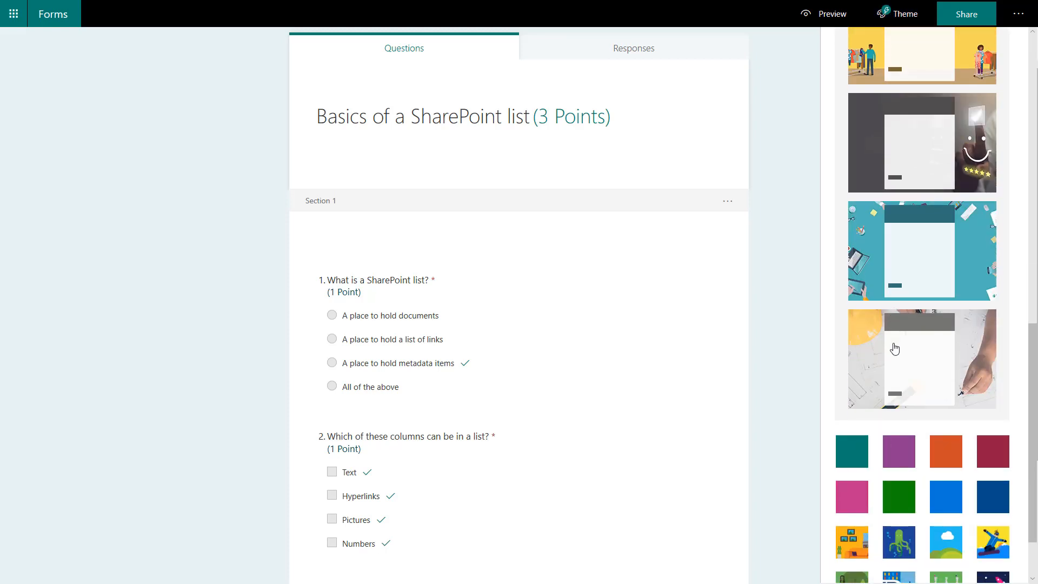
scroll(896, 342, "up", 1)
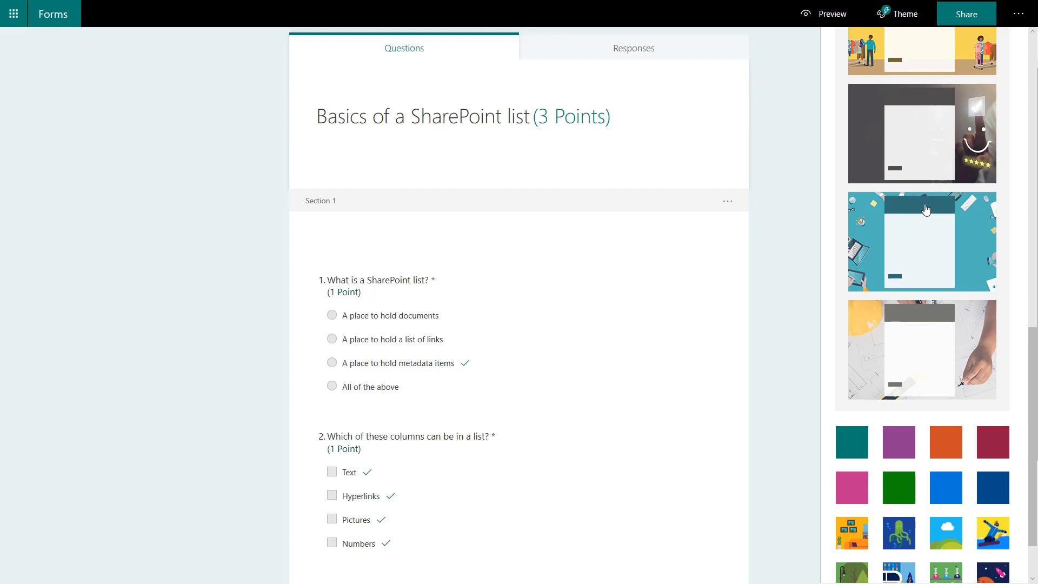
left_click(915, 129)
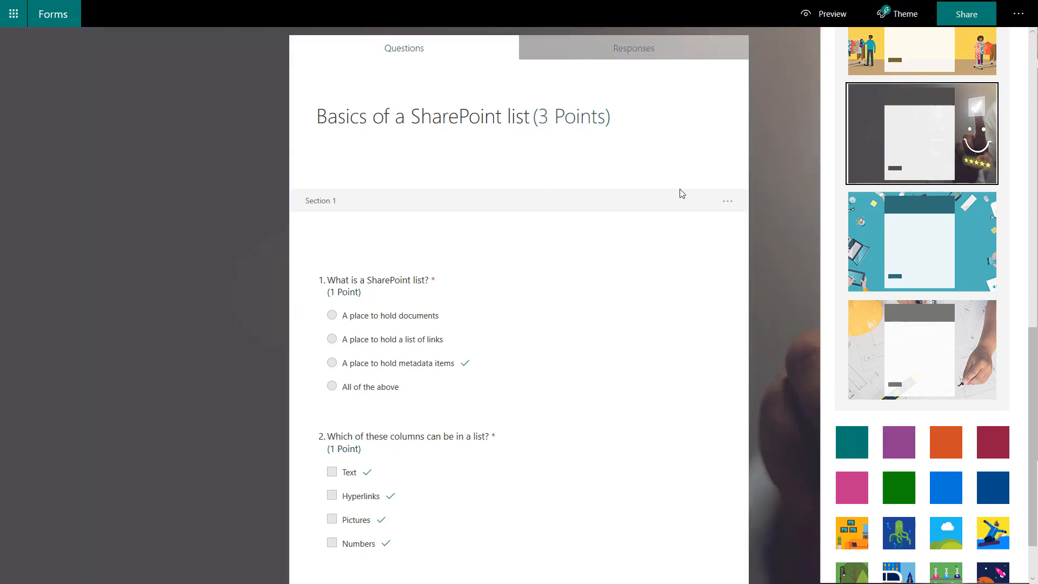
left_click(783, 106)
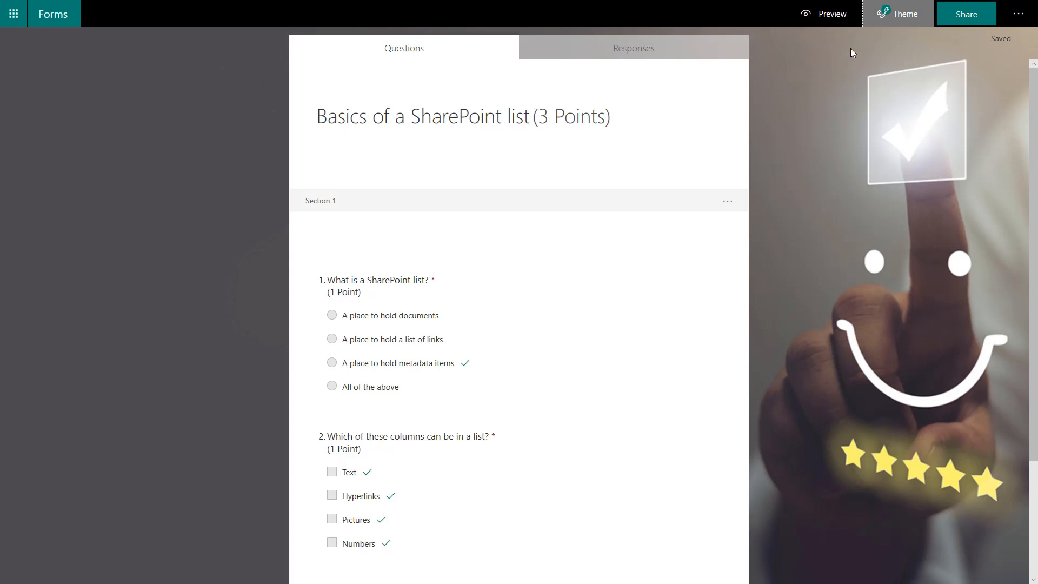
- Look through the other theme ideas, solid colours and pictures available for the quiz
left_click(893, 14)
scroll(910, 298, "down", 10)
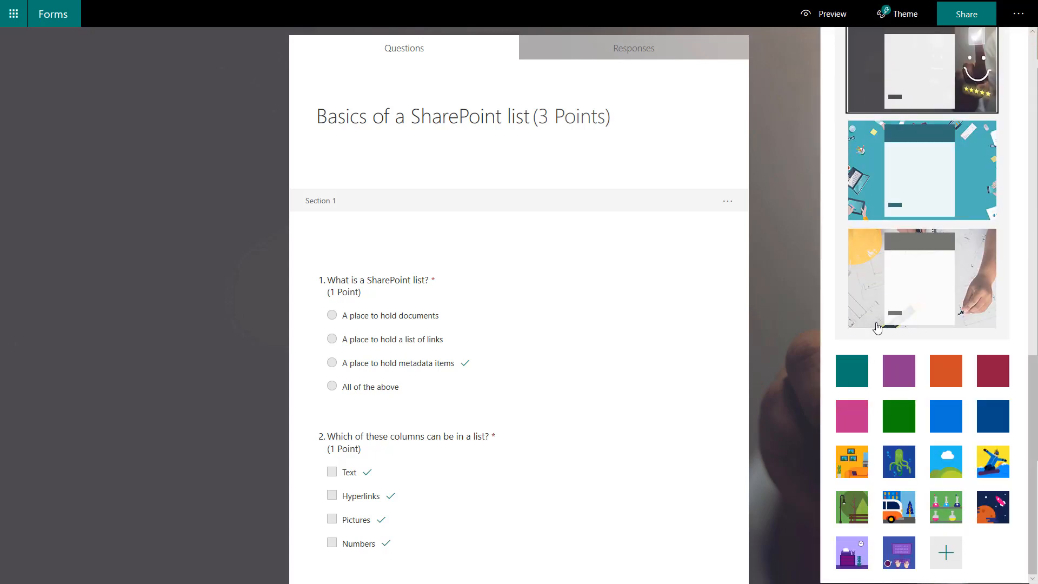
scroll(876, 327, "up", 10)
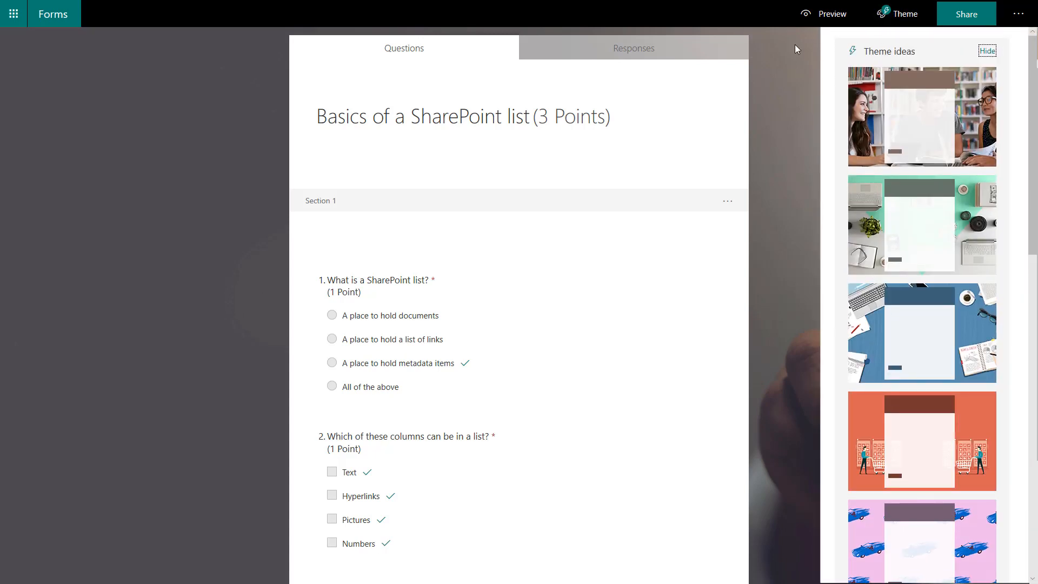
left_click(794, 49)
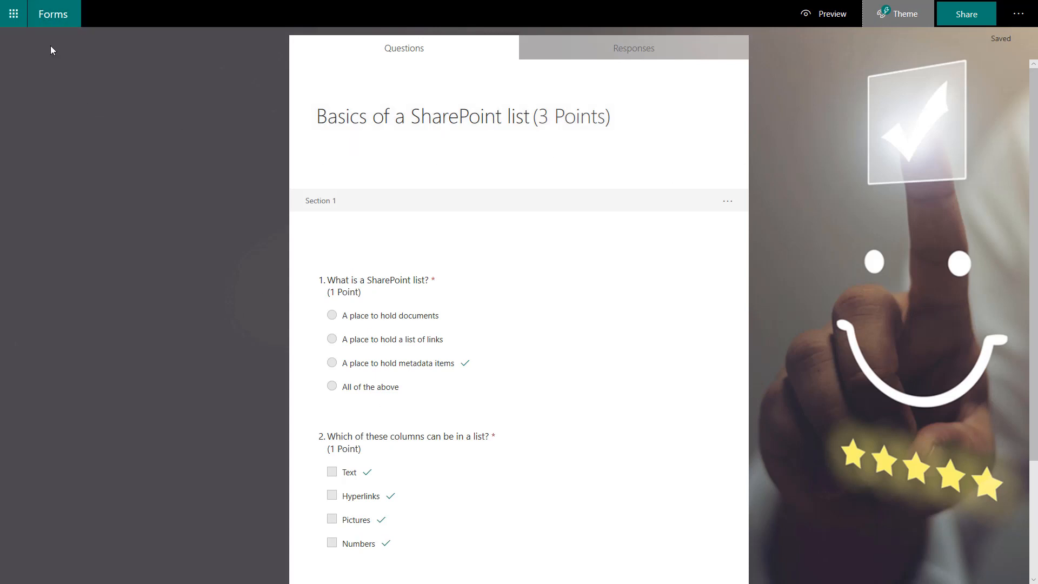
- Return to the overview of all forms and take a brief look at the Membership information form
left_click(47, 14)
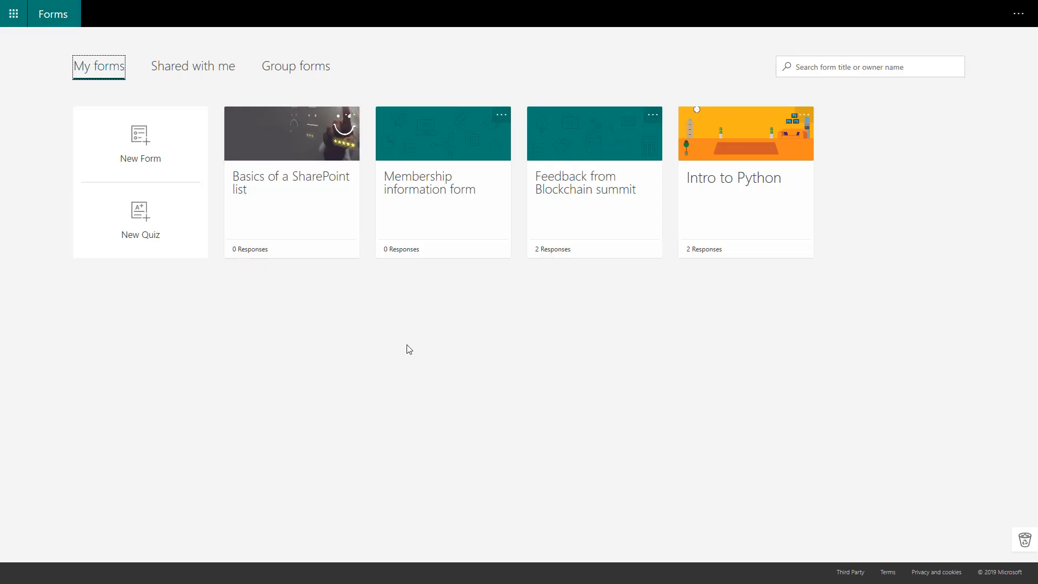
left_click(441, 185)
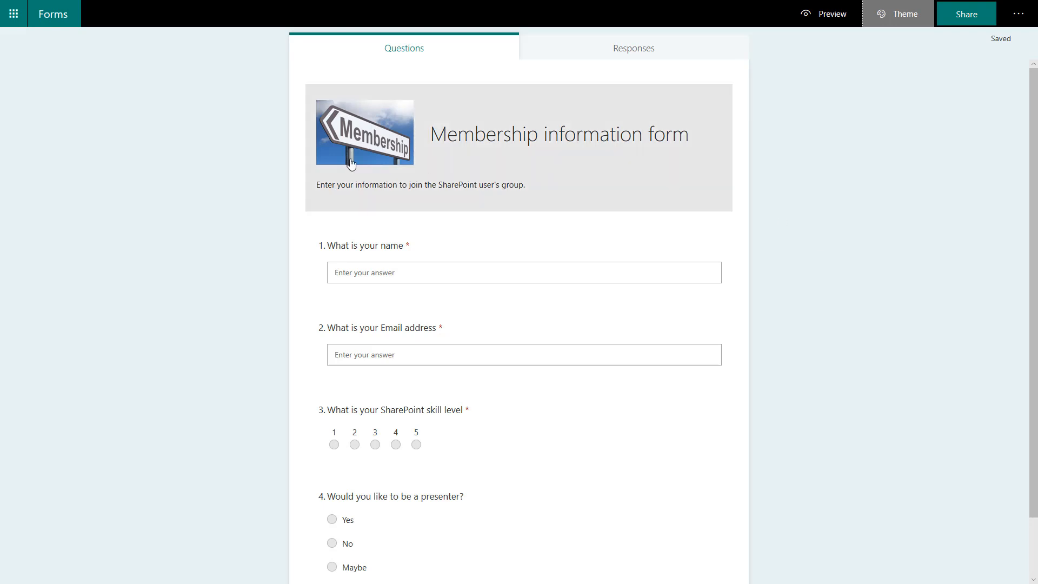
left_click(56, 12)
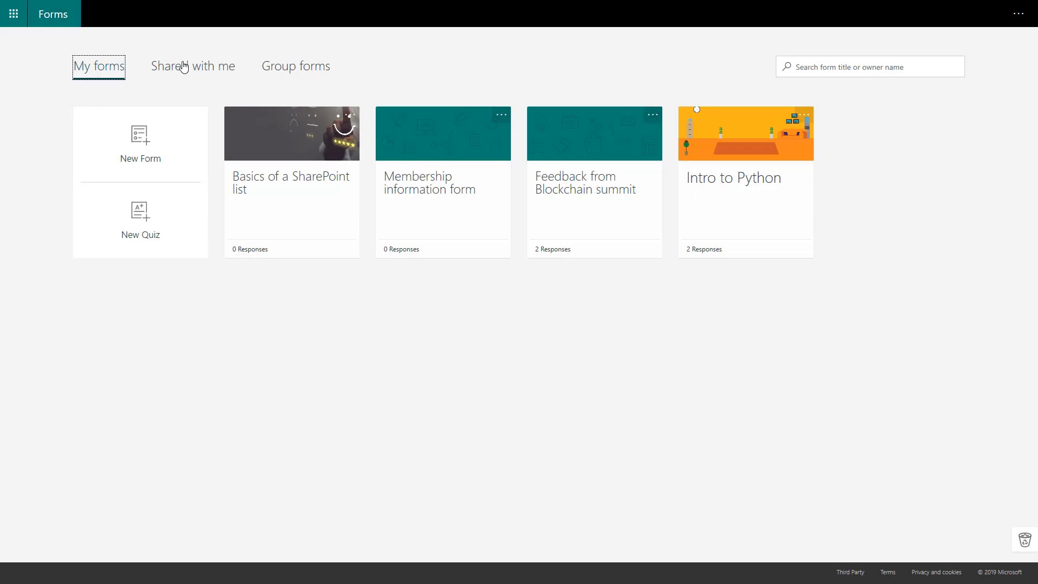
- Check the forms shared with this account and reopen the Membership information form
left_click(183, 66)
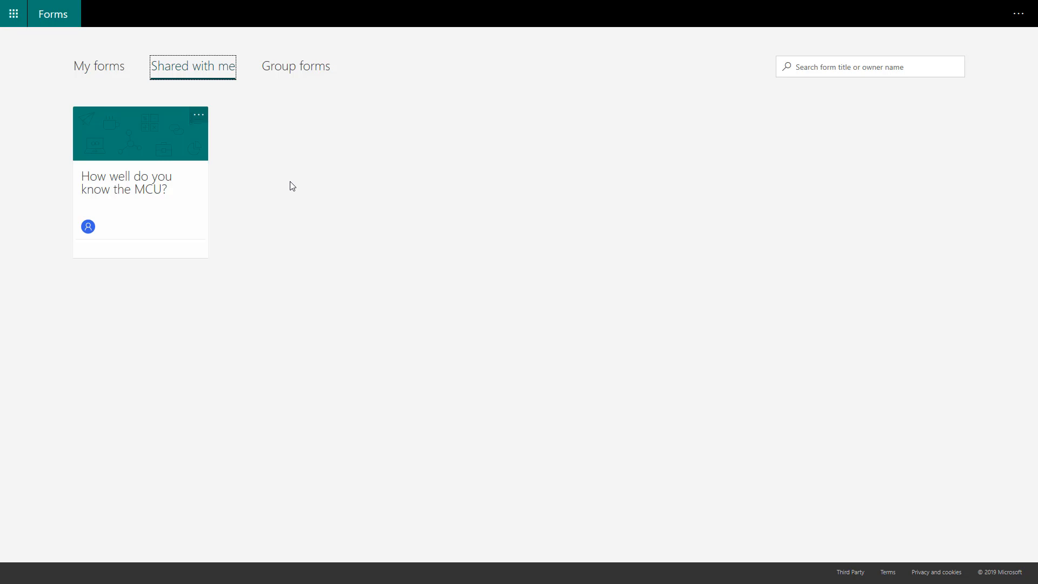
left_click(105, 77)
left_click(433, 193)
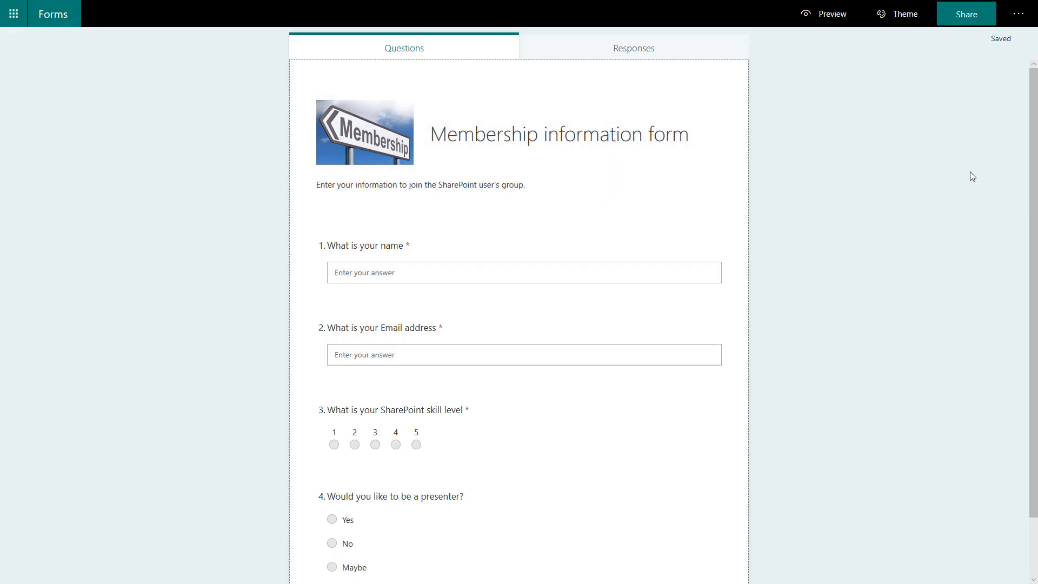
- Examine the form's sharing options, including the choices for who can respond
left_click(967, 17)
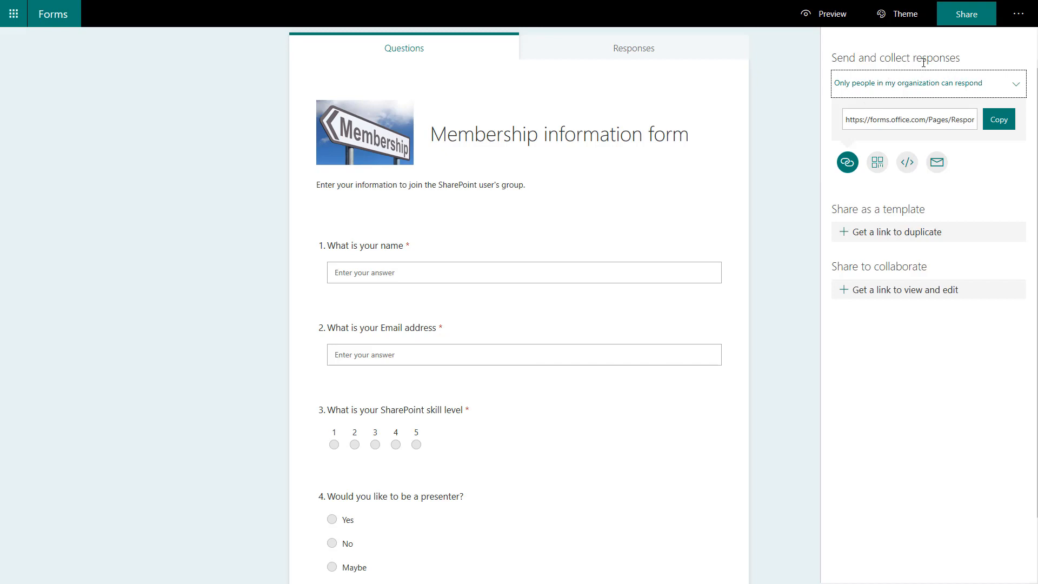
left_click(1014, 87)
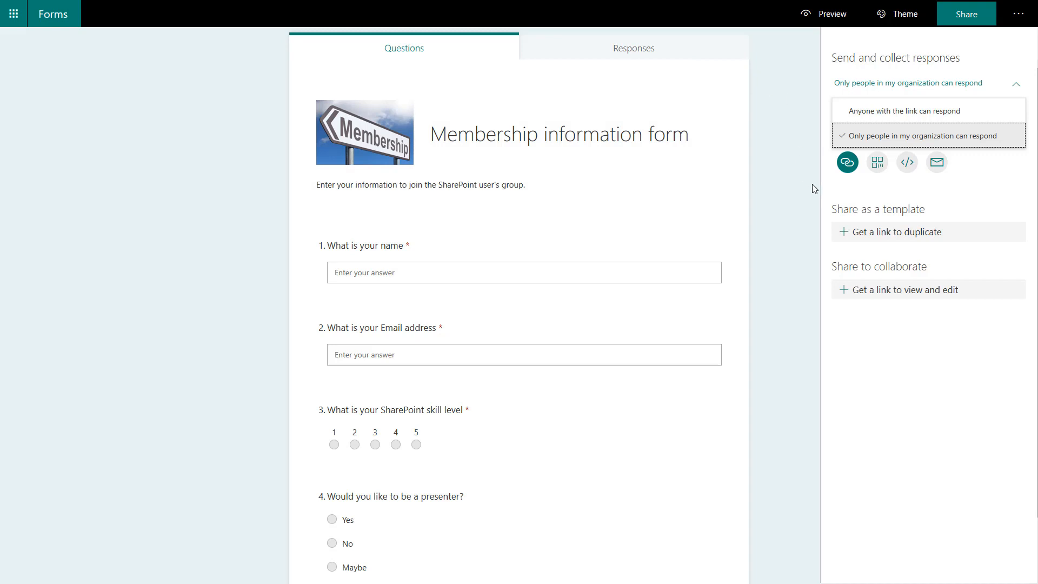
left_click(791, 153)
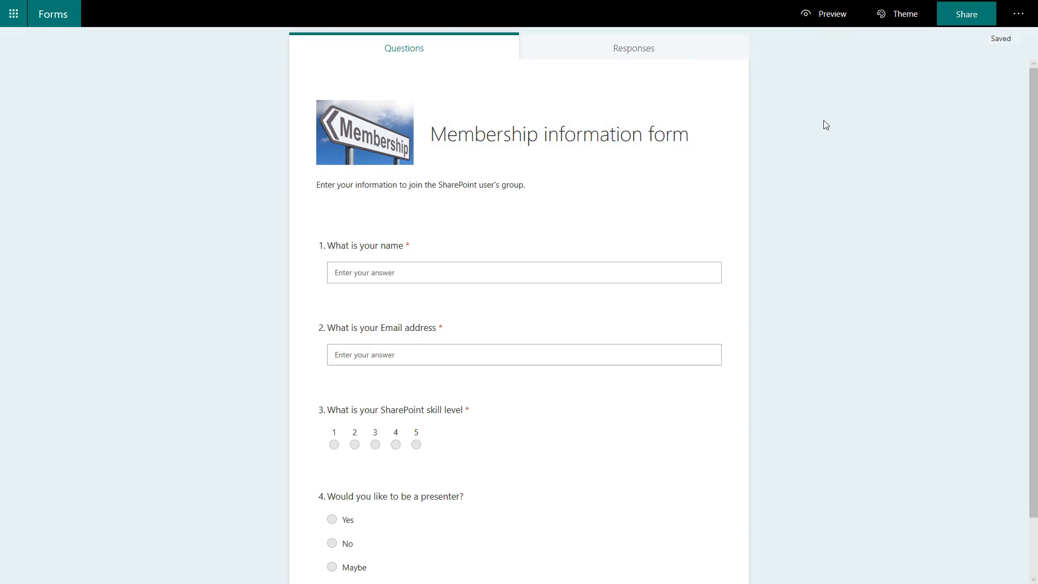
- Copy the response link of the Membership information form, limited to people in the organization
left_click(964, 22)
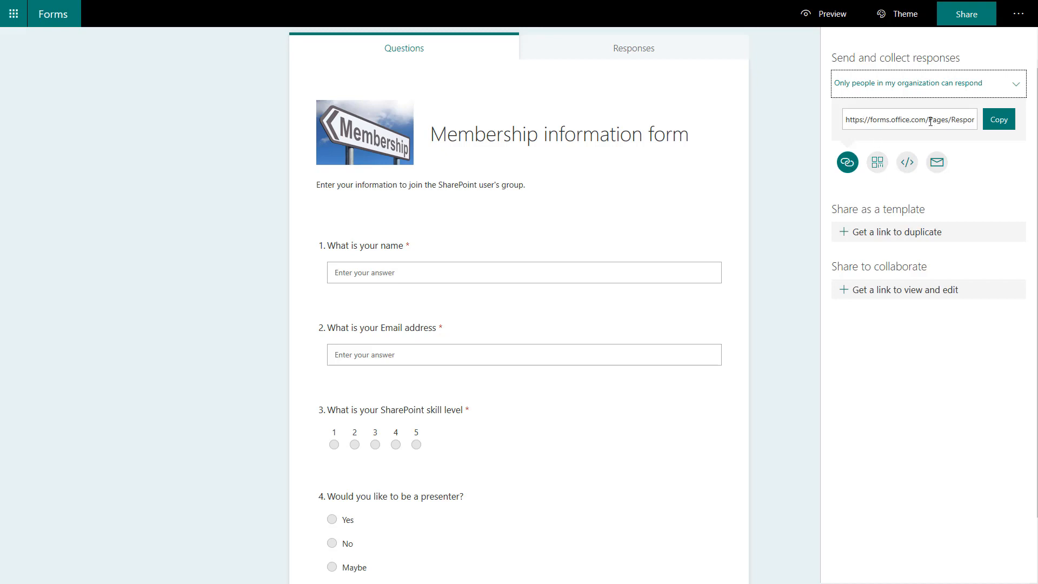
left_click_drag(847, 118, 983, 126)
left_click(999, 123)
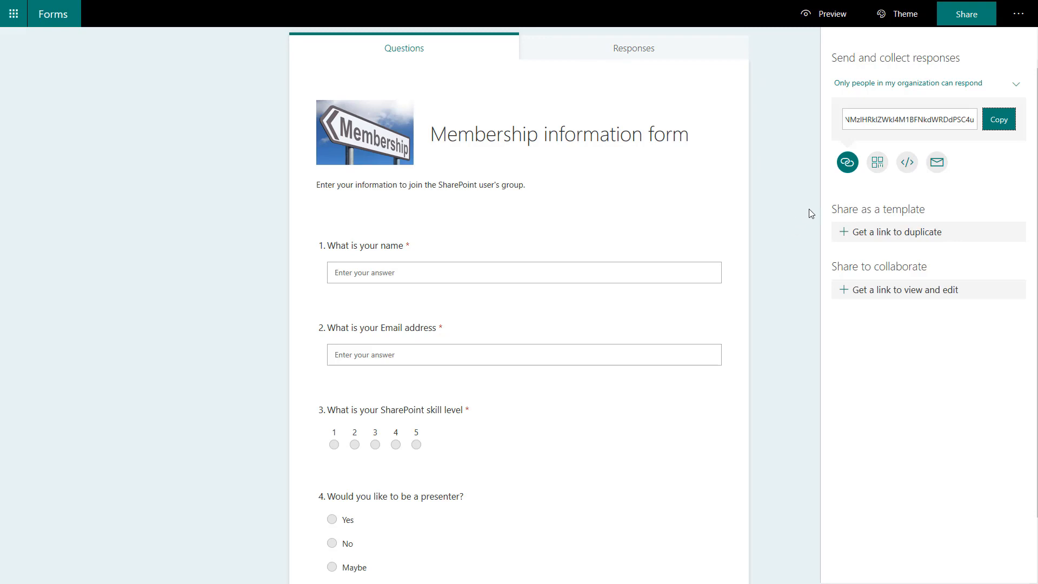
- Look at the form's QR code and embed code, and allow anyone with the link to respond
left_click(878, 166)
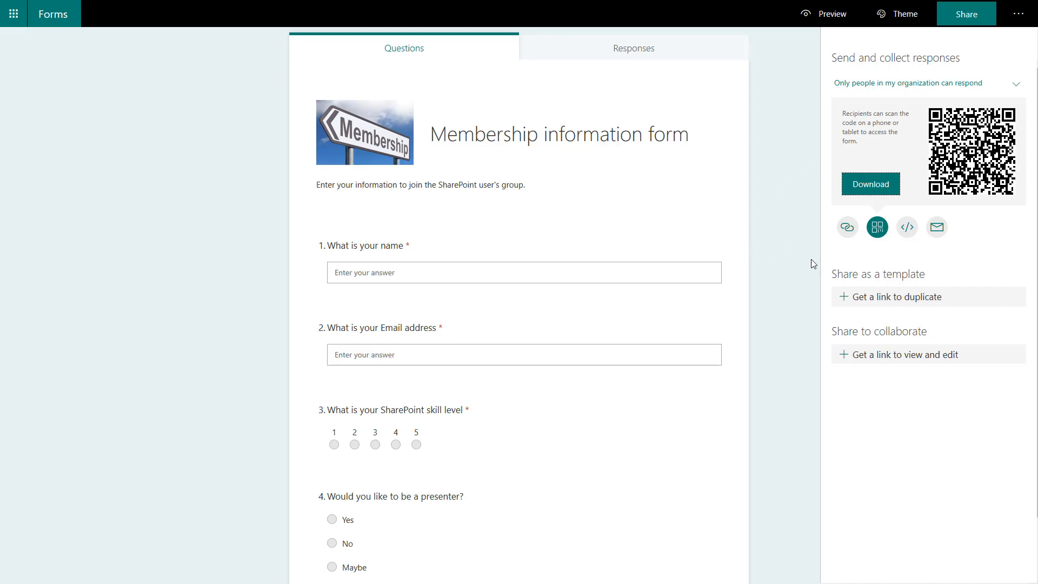
left_click(908, 227)
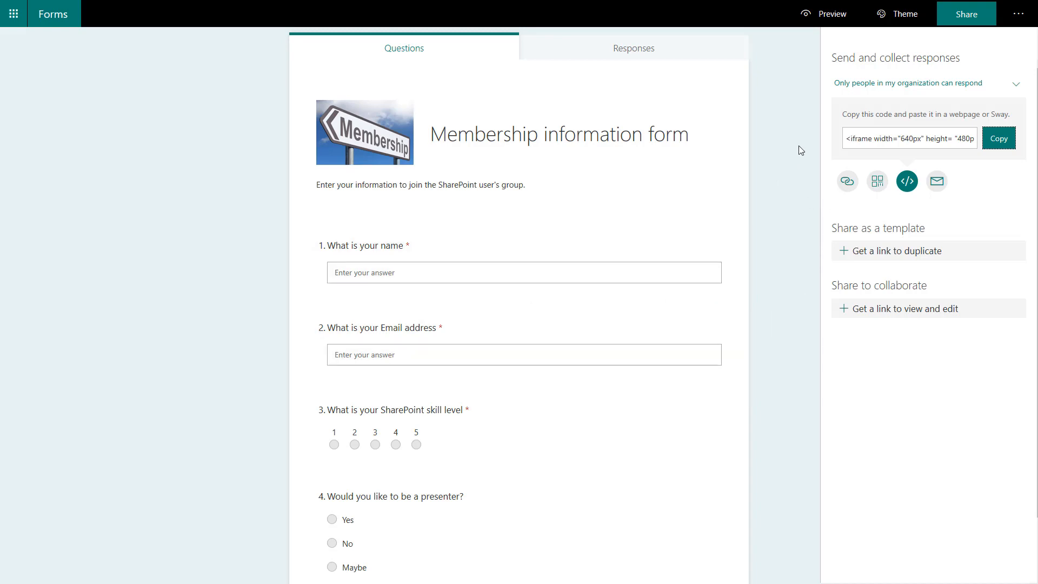
left_click(895, 84)
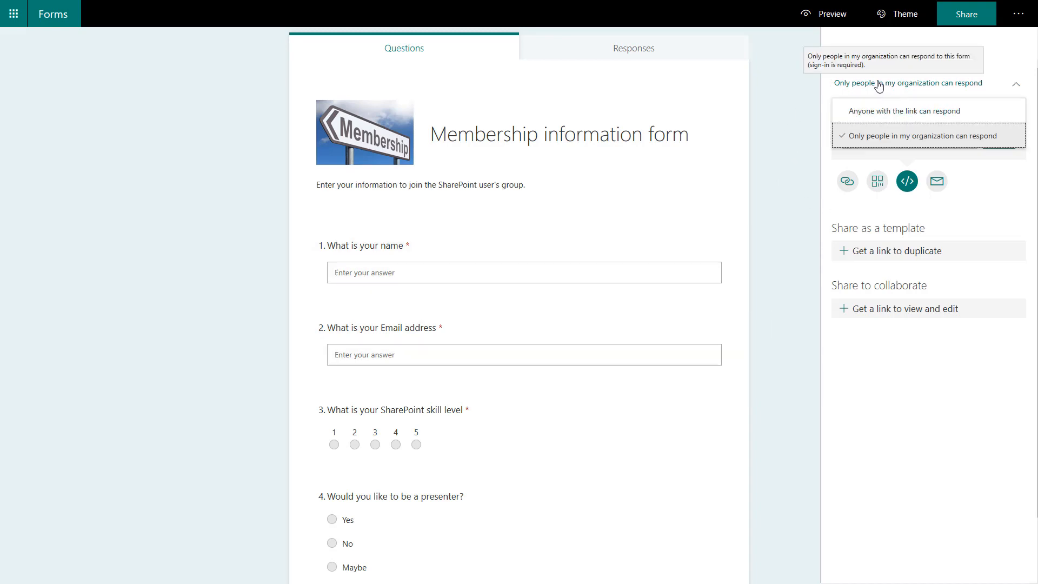
left_click(871, 108)
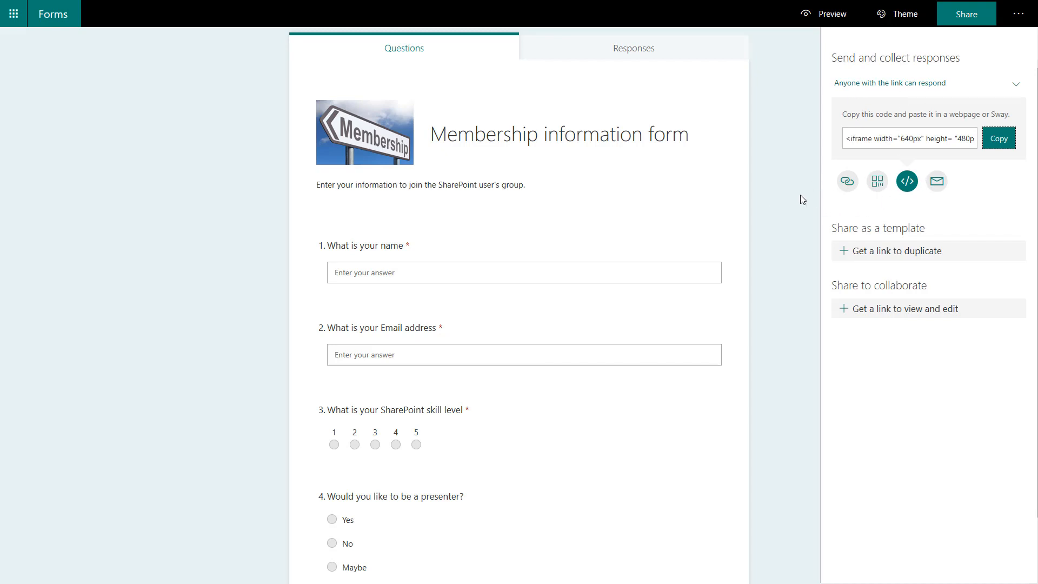
- Try to share the form by email, dismiss the mail window and reopen the form's sharing options
left_click(940, 188)
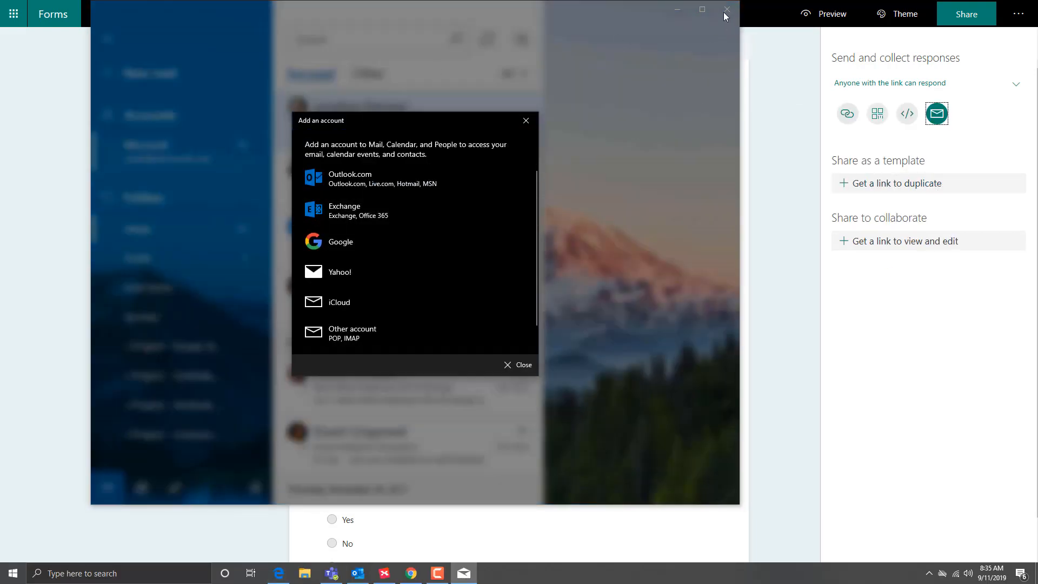
left_click(773, 10)
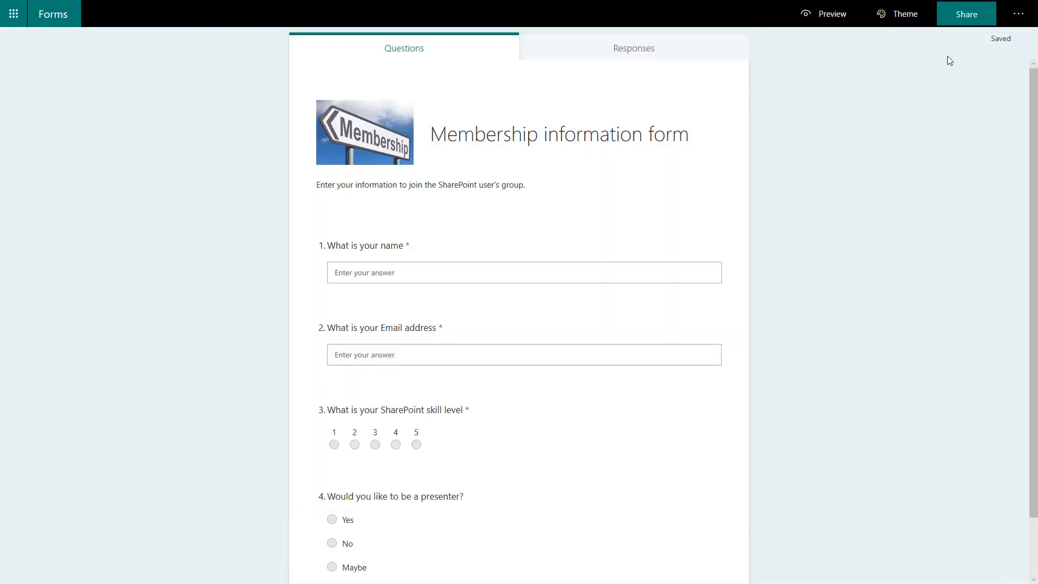
left_click(966, 14)
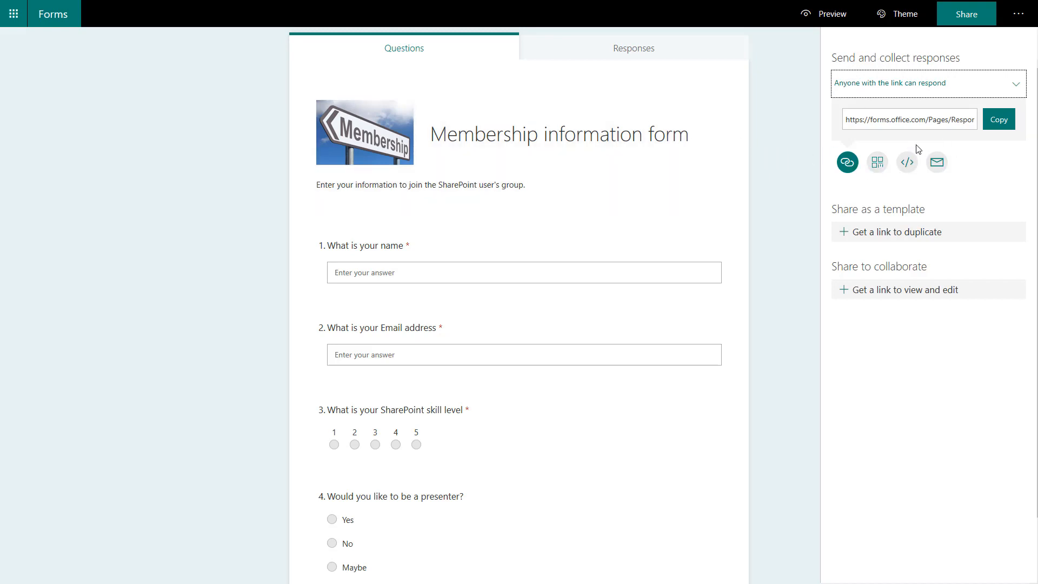
- Preview the Membership information form as respondents see it on a computer and return to editing
left_click(823, 15)
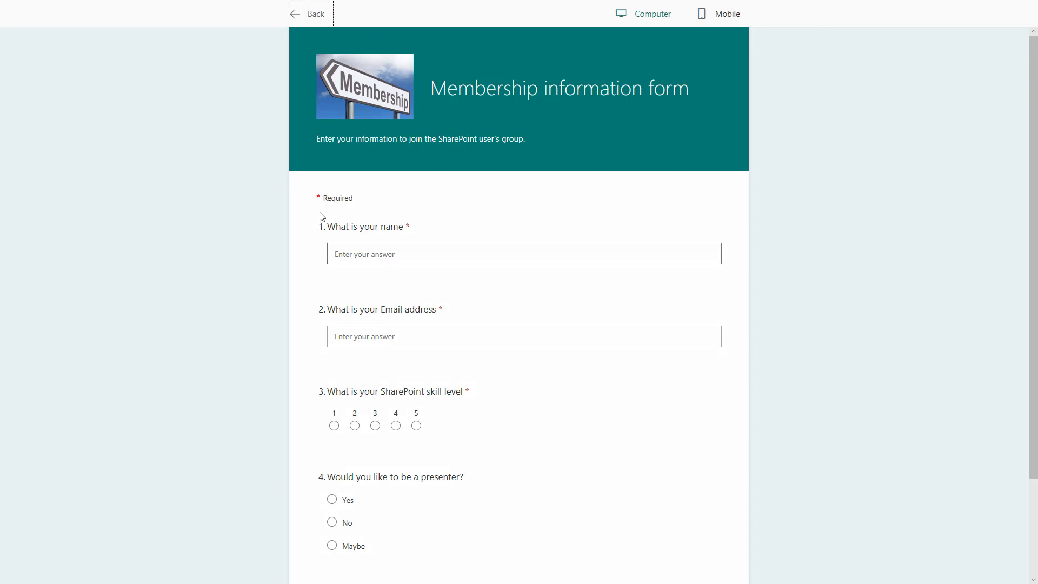
left_click(359, 254)
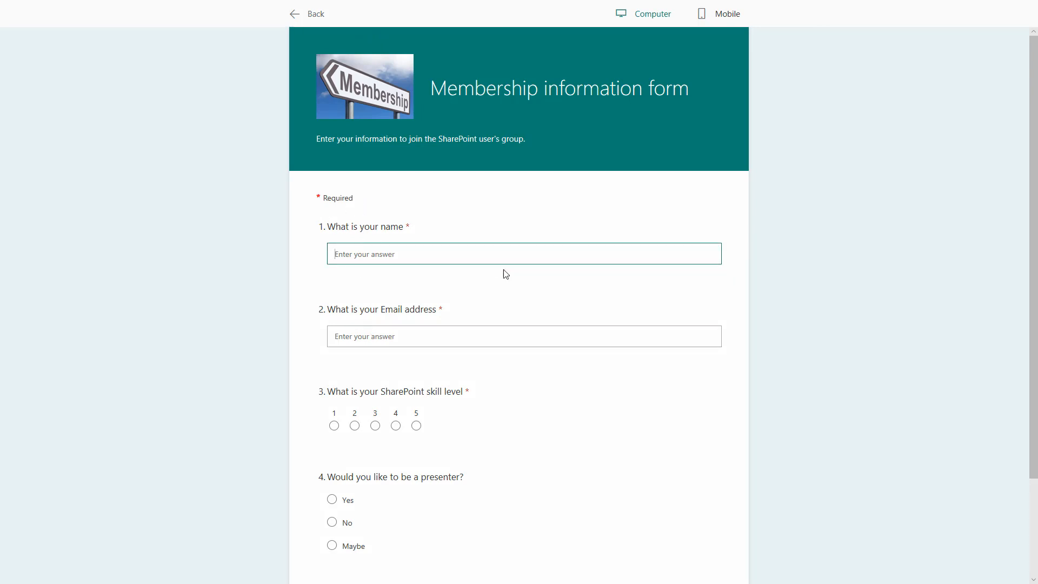
scroll(513, 450, "down", 3)
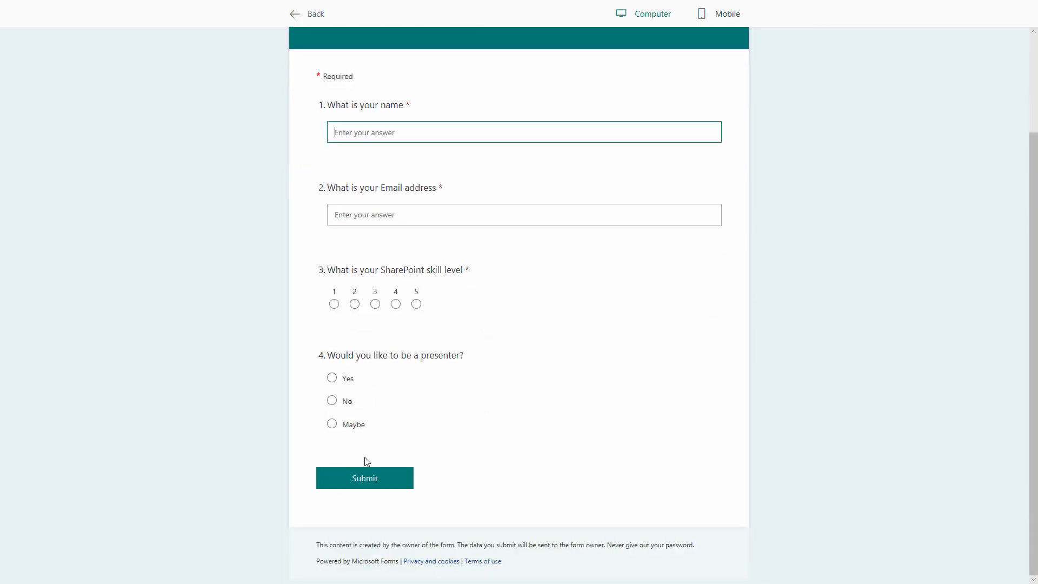
scroll(512, 331, "up", 3)
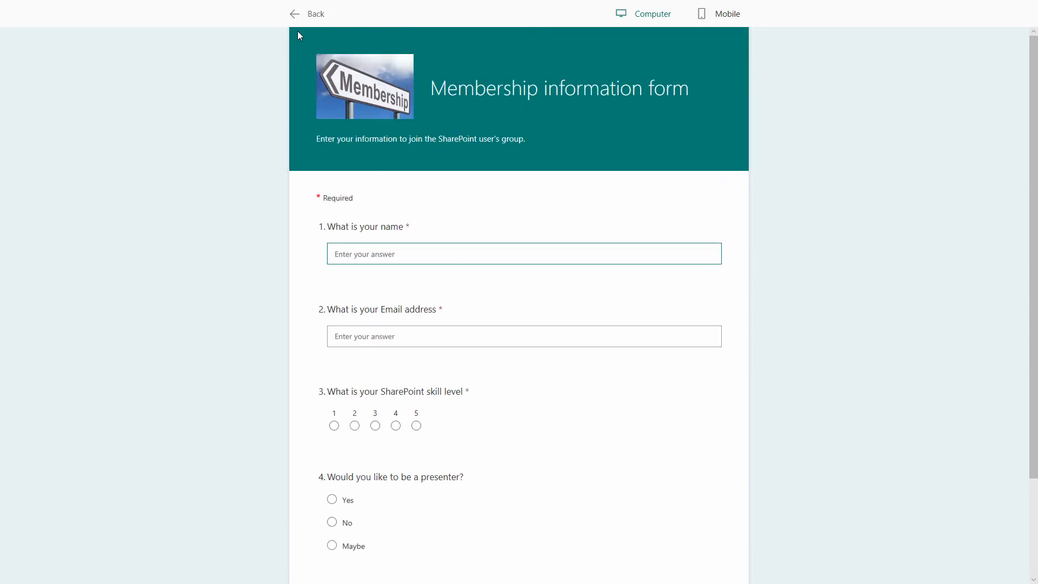
left_click(294, 18)
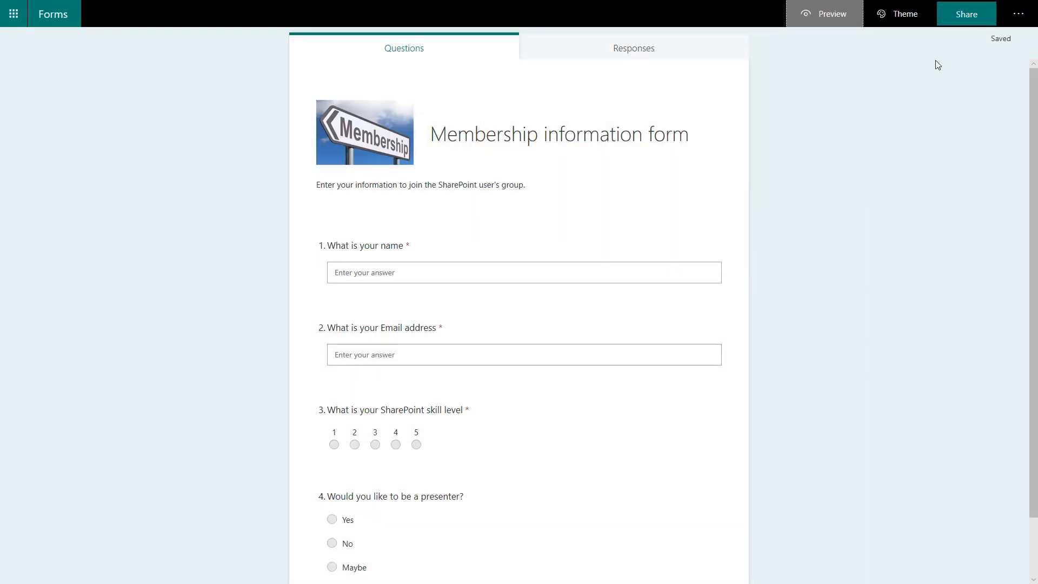
- Generate a template link that lets anyone duplicate the Membership information form, and select its address
left_click(968, 8)
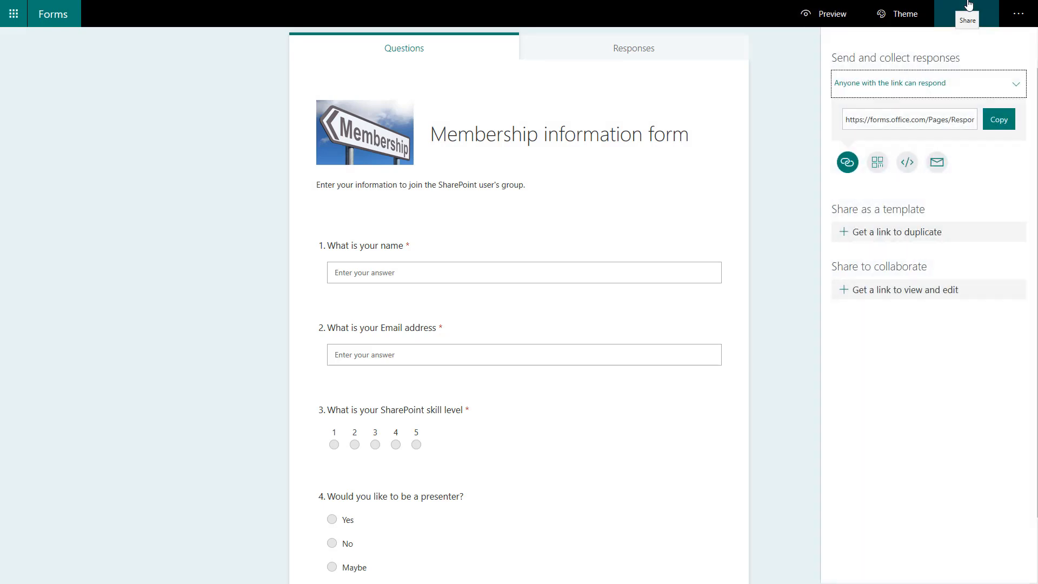
left_click(847, 238)
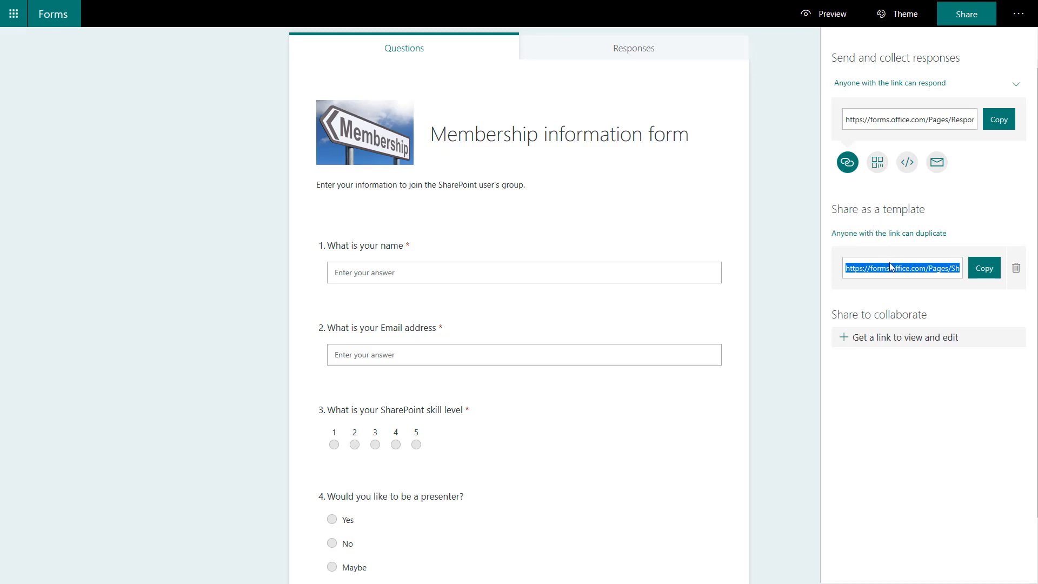
left_click(980, 232)
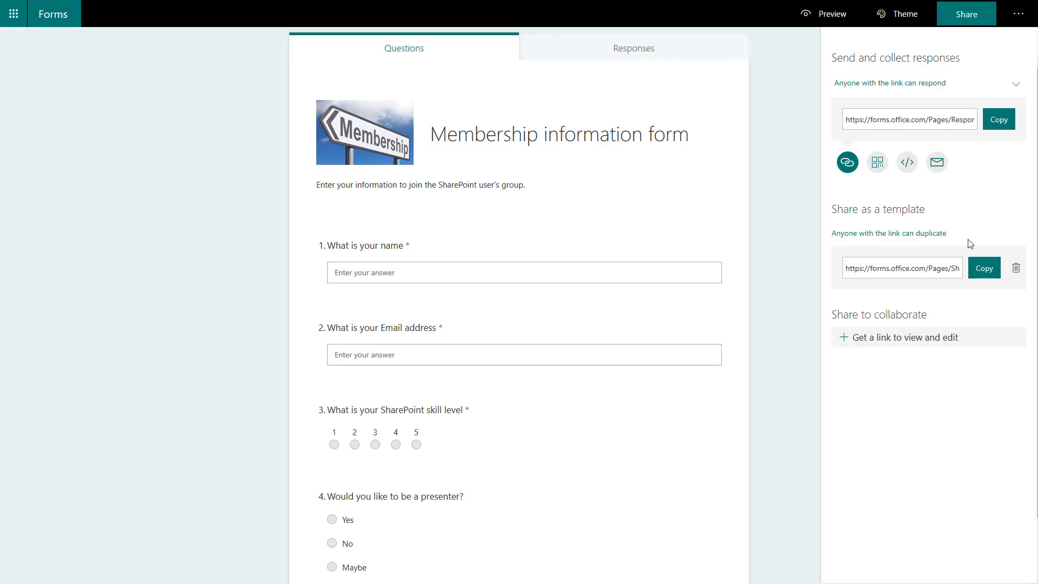
left_click_drag(857, 269, 958, 269)
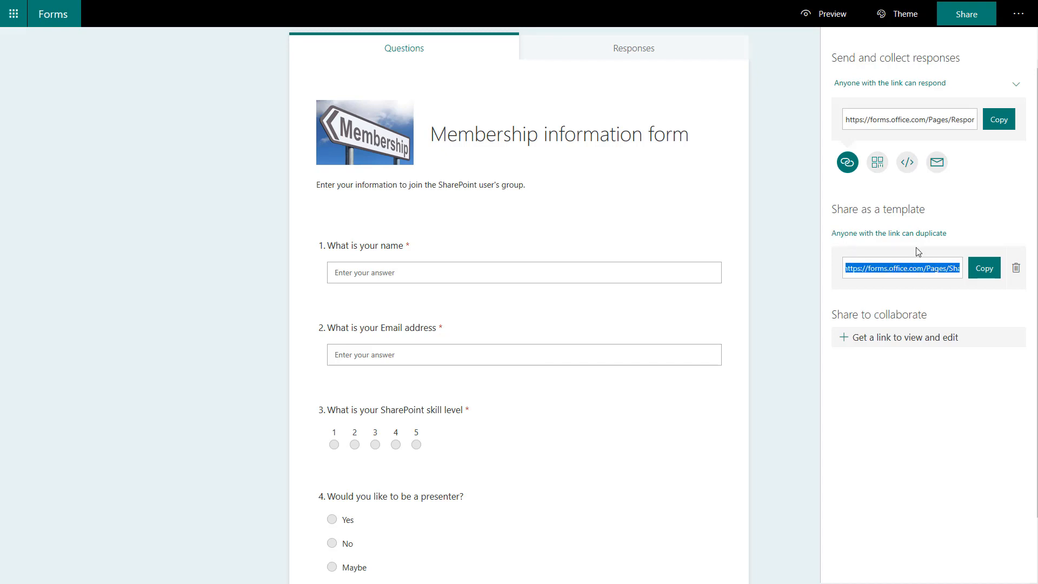
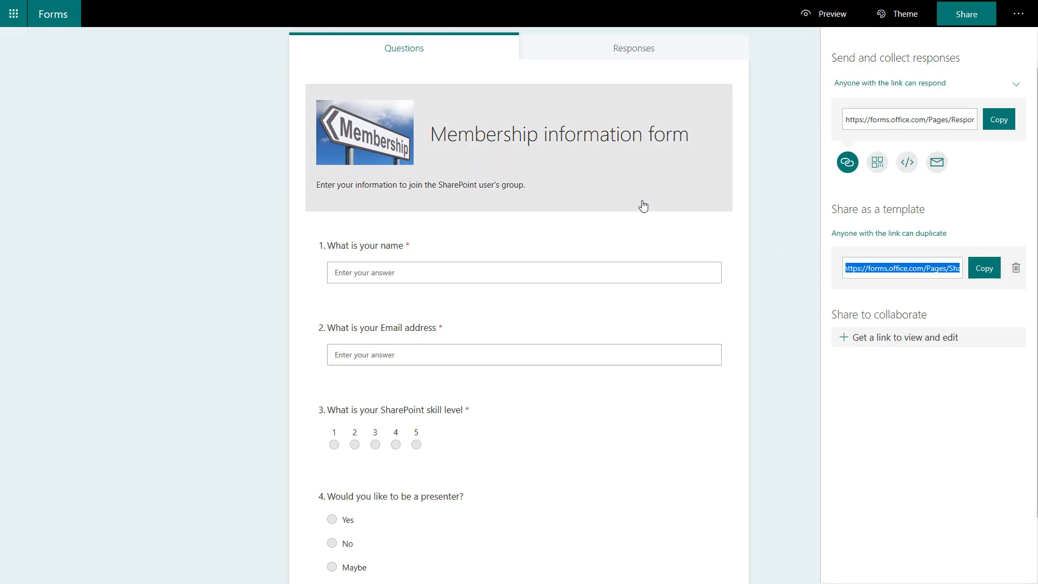
double_click(903, 210)
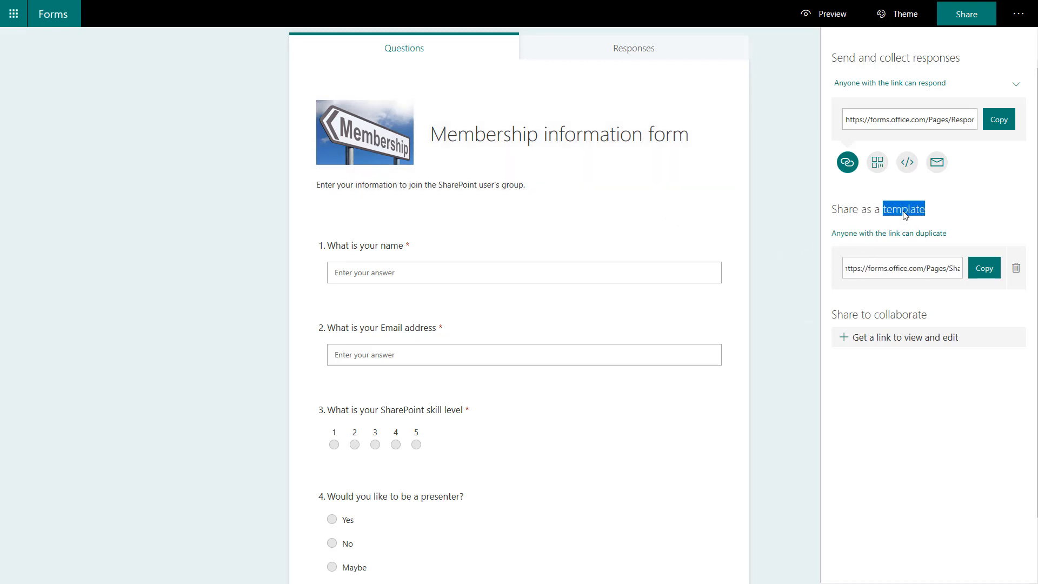
- Generate a collaboration link and restrict viewing and editing to only people in the organization
left_click(874, 337)
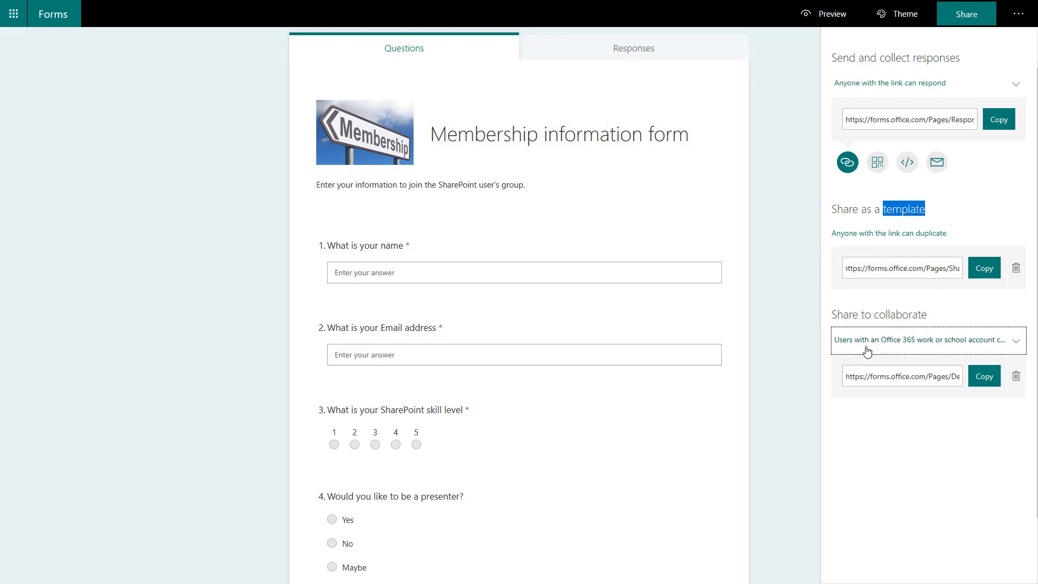
left_click(884, 374)
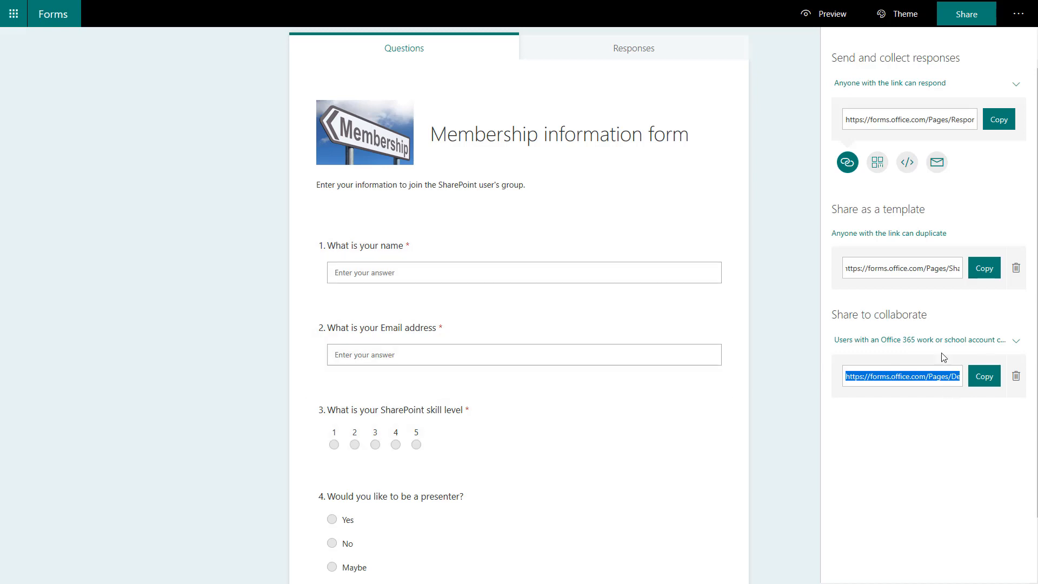
left_click(1019, 345)
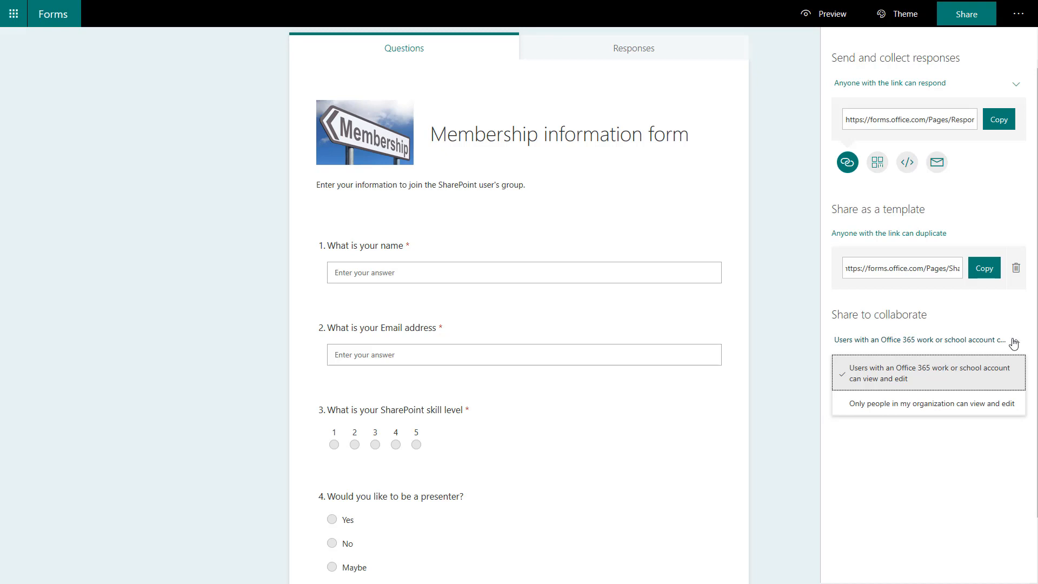
left_click(941, 406)
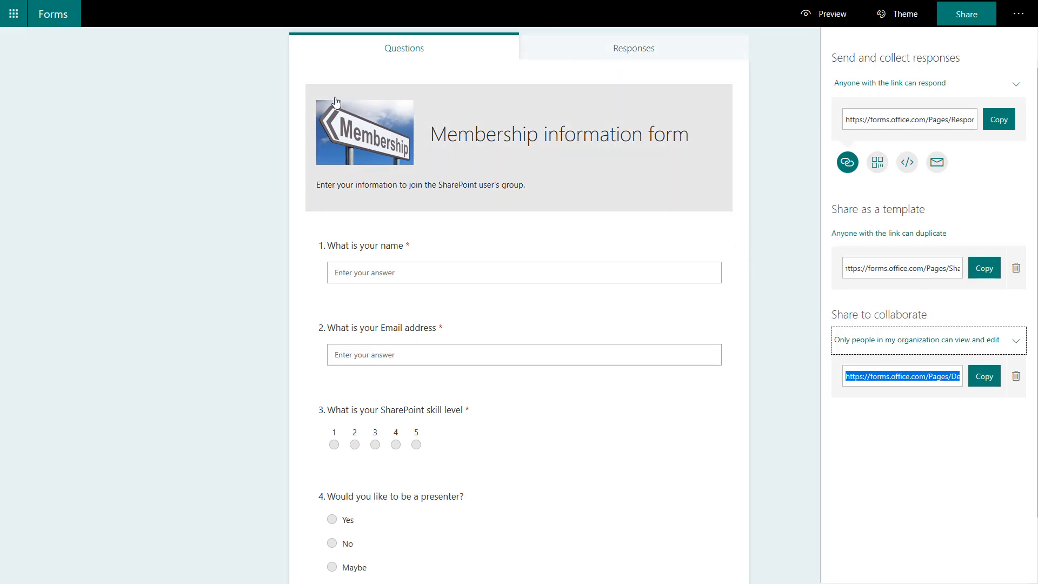
- Reopen the sharing options of the Membership information form and copy its response link for anyone with the link
left_click(92, 88)
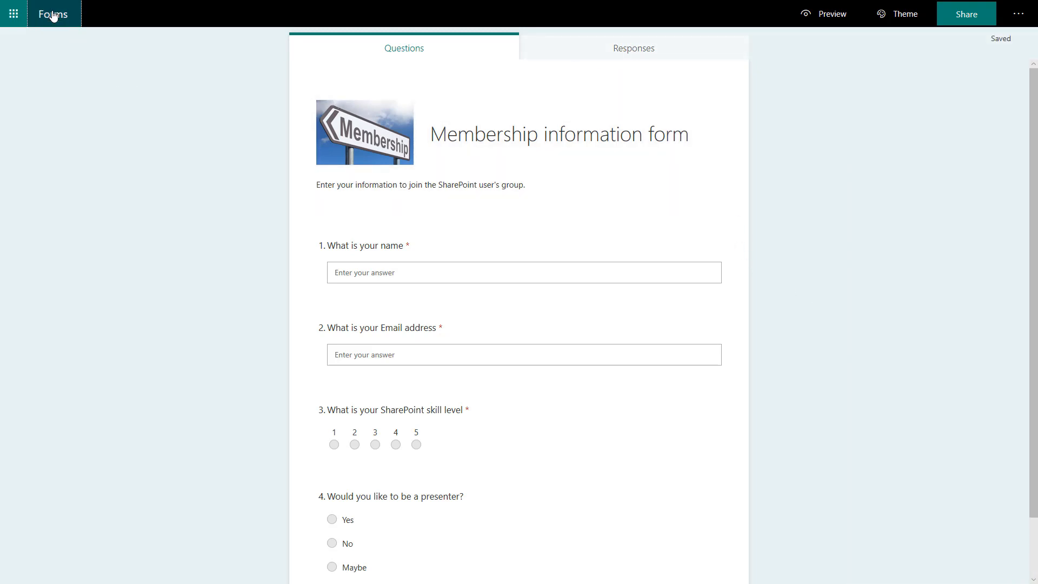
left_click(53, 15)
left_click(271, 198)
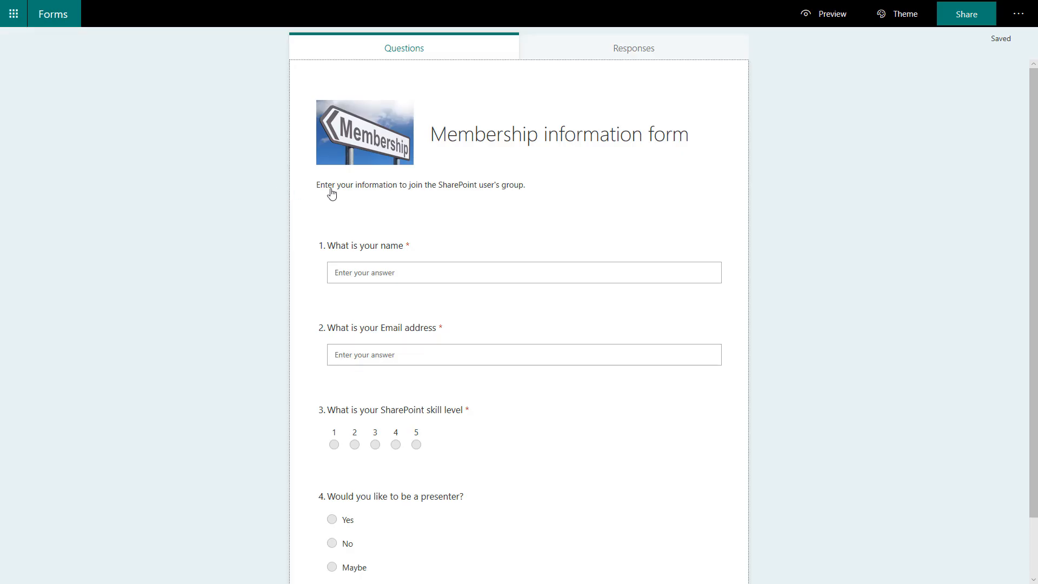
left_click(958, 22)
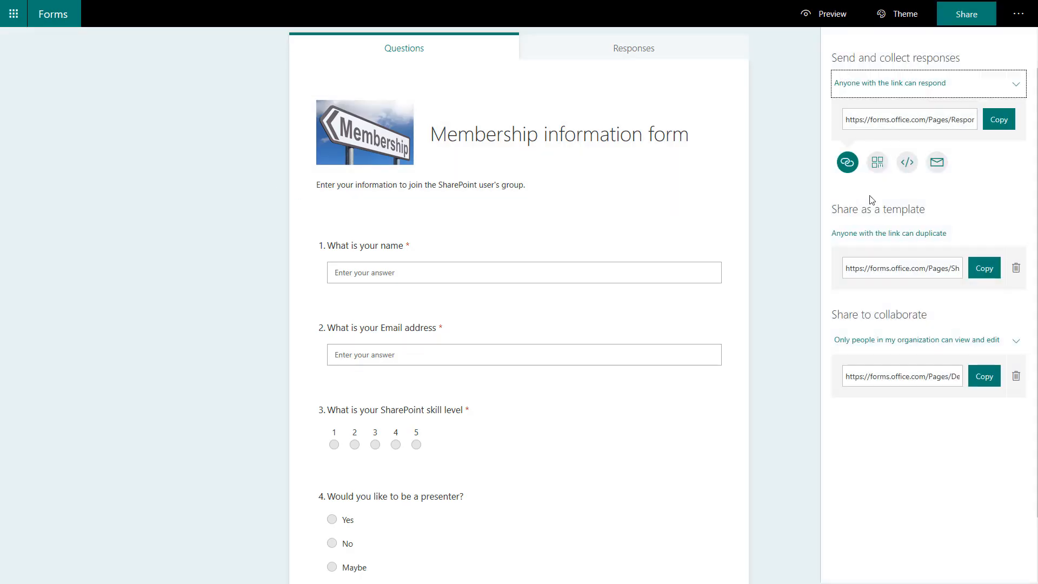
left_click(985, 123)
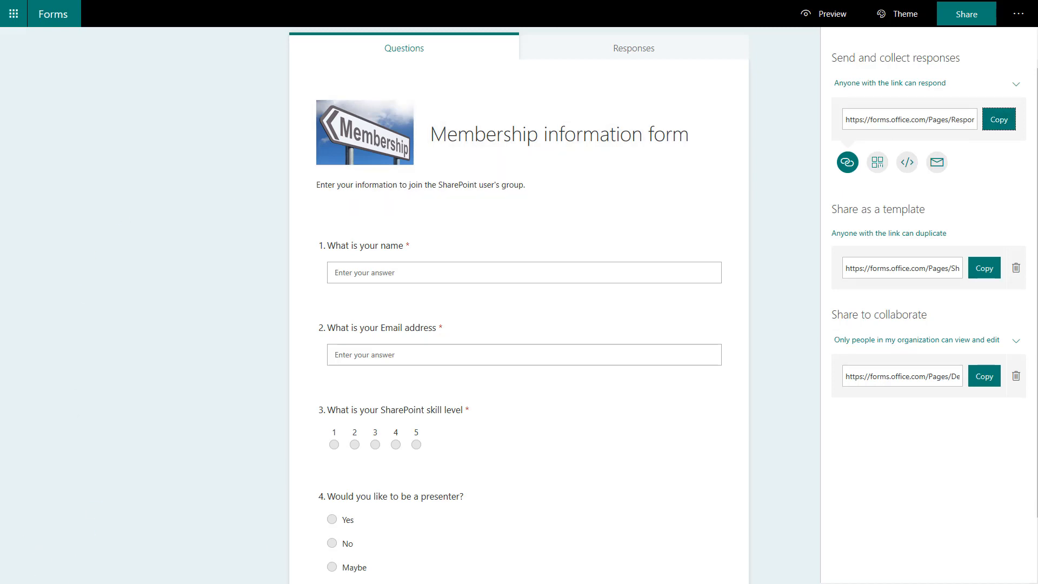
- Switch to Chrome and open the copied response link of the form
left_click_drag(0, 118, 303, 114)
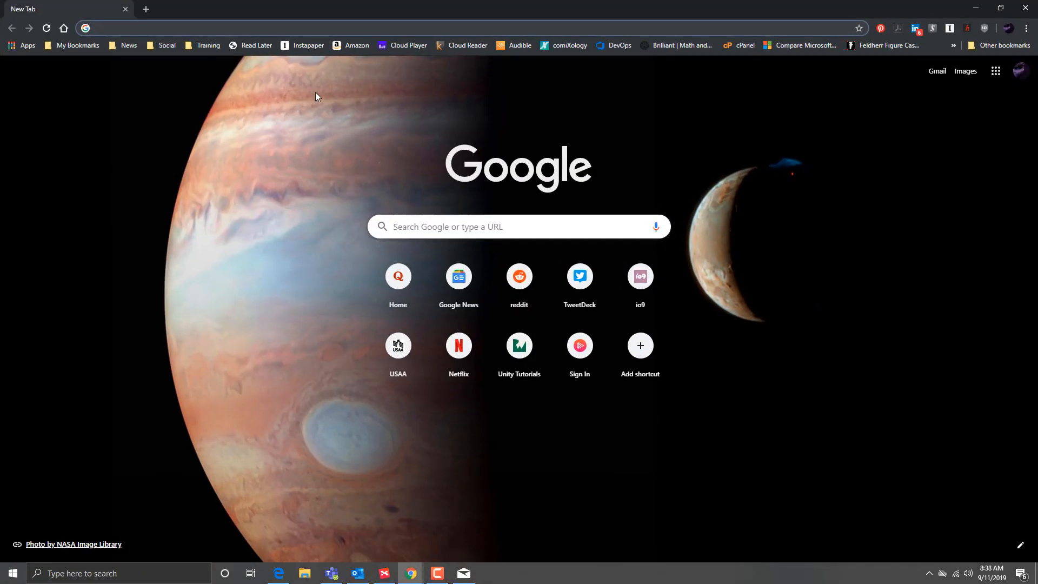
left_click(262, 27)
key("ctrl+v")
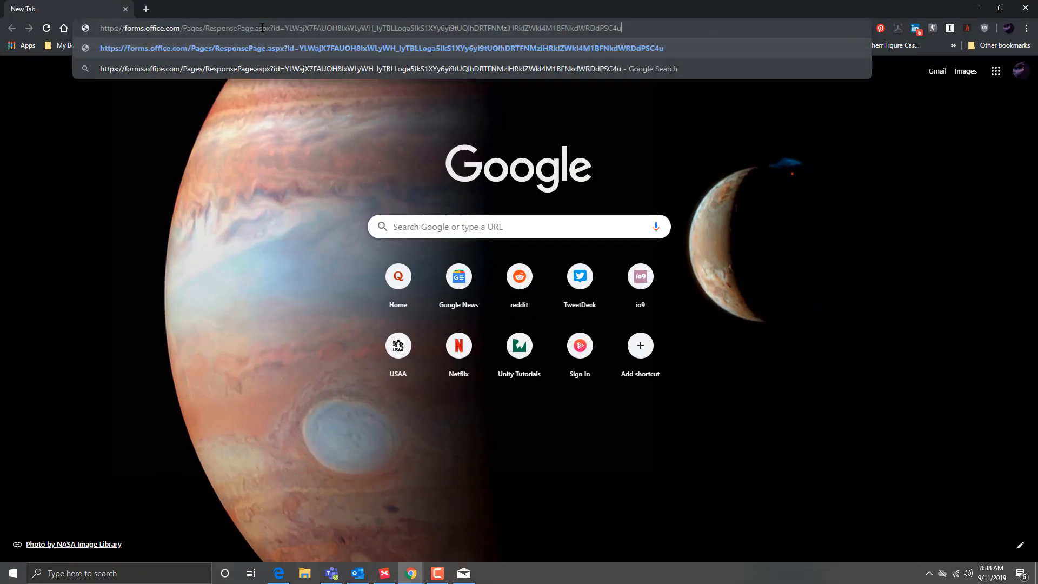
key("Return")
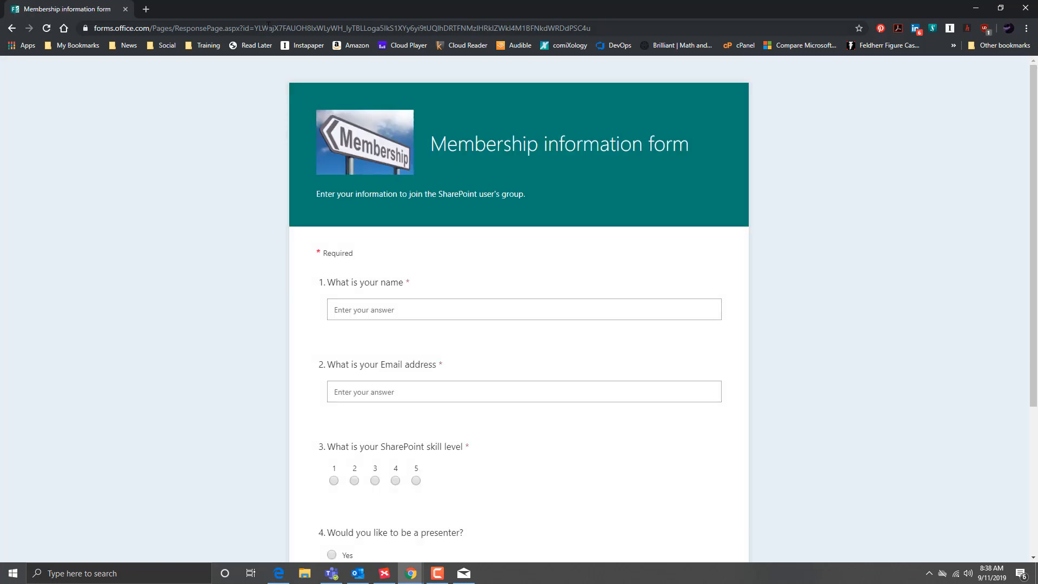
- Enter the first respondent's name and e-mail address in the membership form
left_click(402, 312)
type("Fred Flintstone")
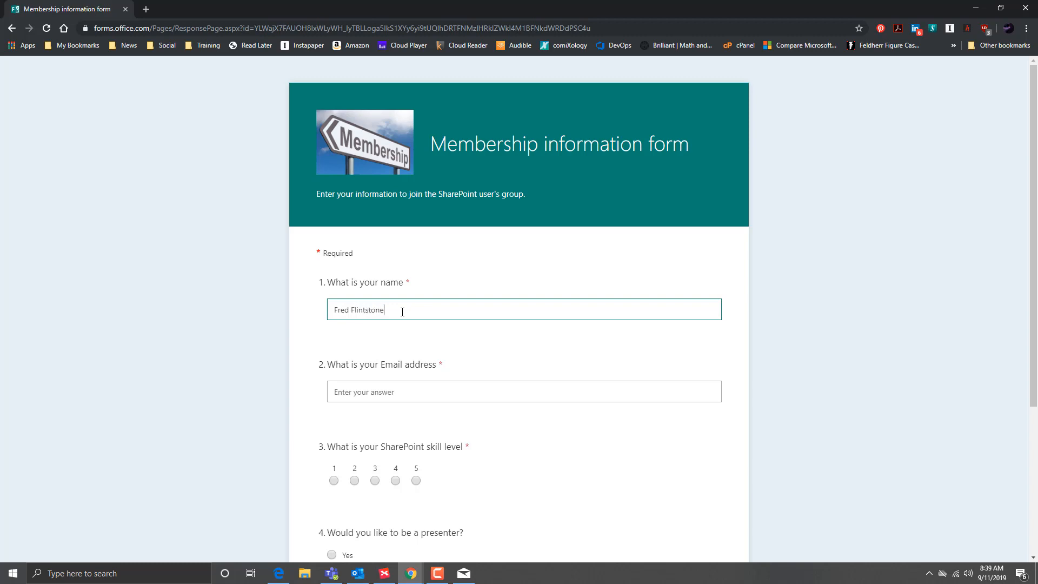
key("Tab")
type("fre")
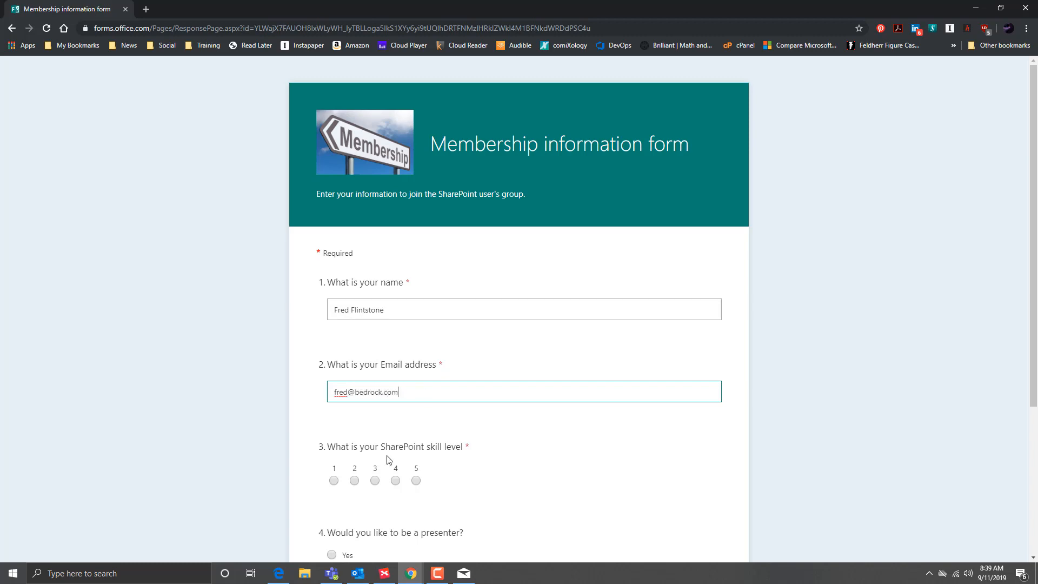
- Rate the SharePoint skill level as 3, answer the presenter question and submit the response
left_click(375, 481)
scroll(476, 449, "down", 3)
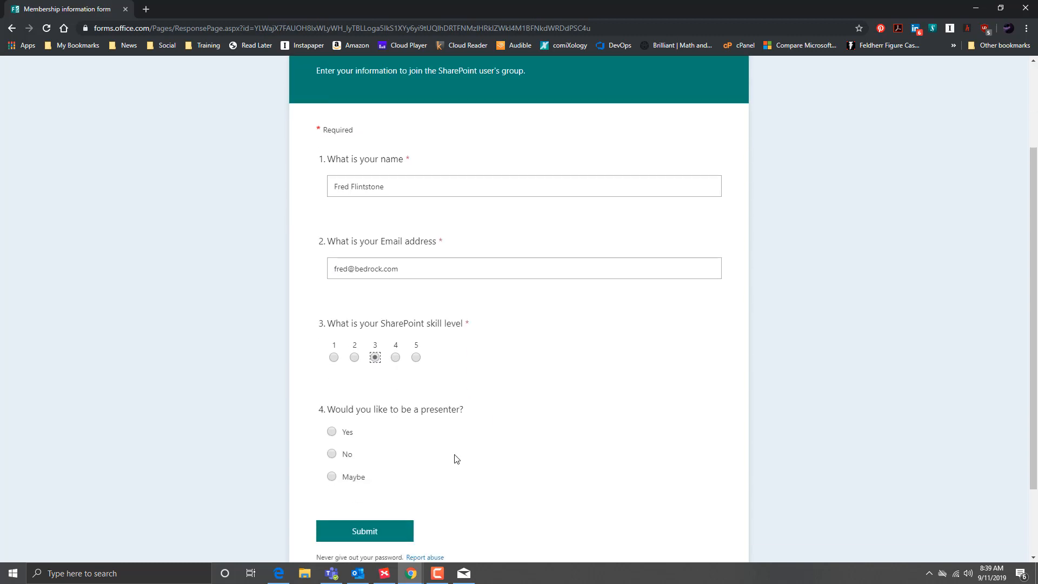
left_click(331, 415)
left_click(385, 493)
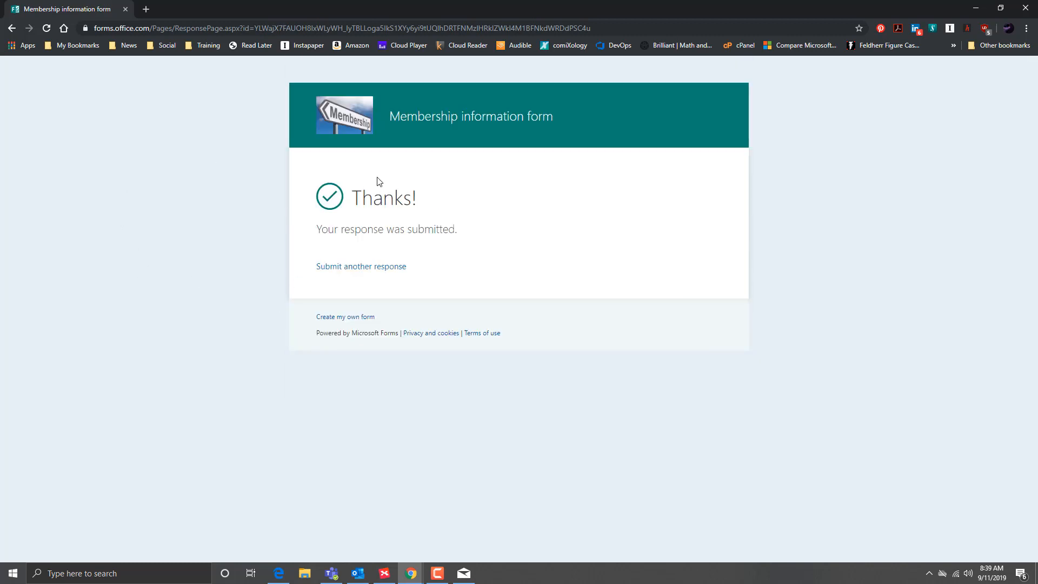
- Start another response to the membership form and enter the second respondent's name and e-mail address
left_click(359, 268)
left_click(416, 313)
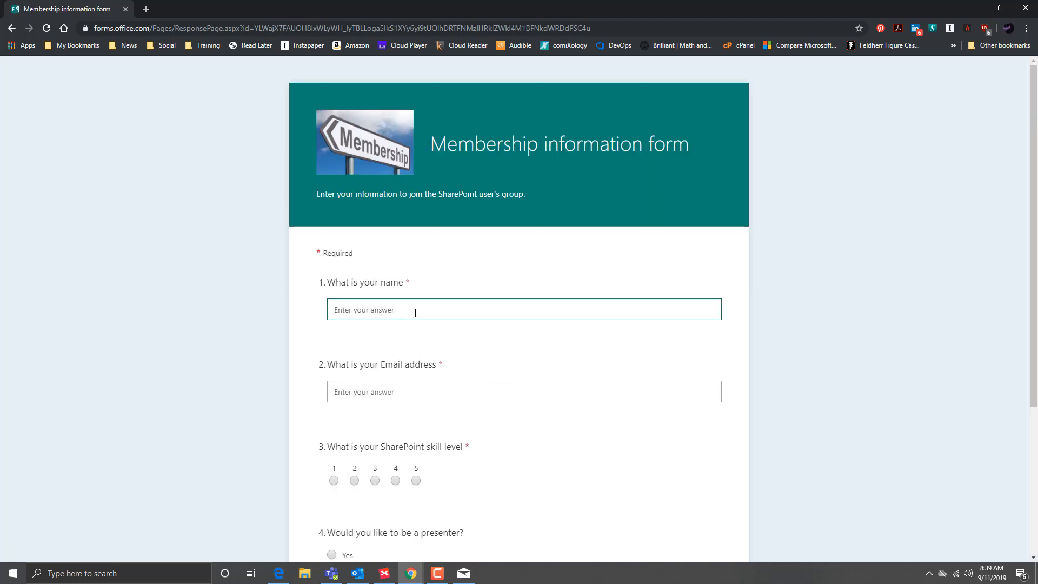
type("Betty Rubble")
key("Tab")
type("be")
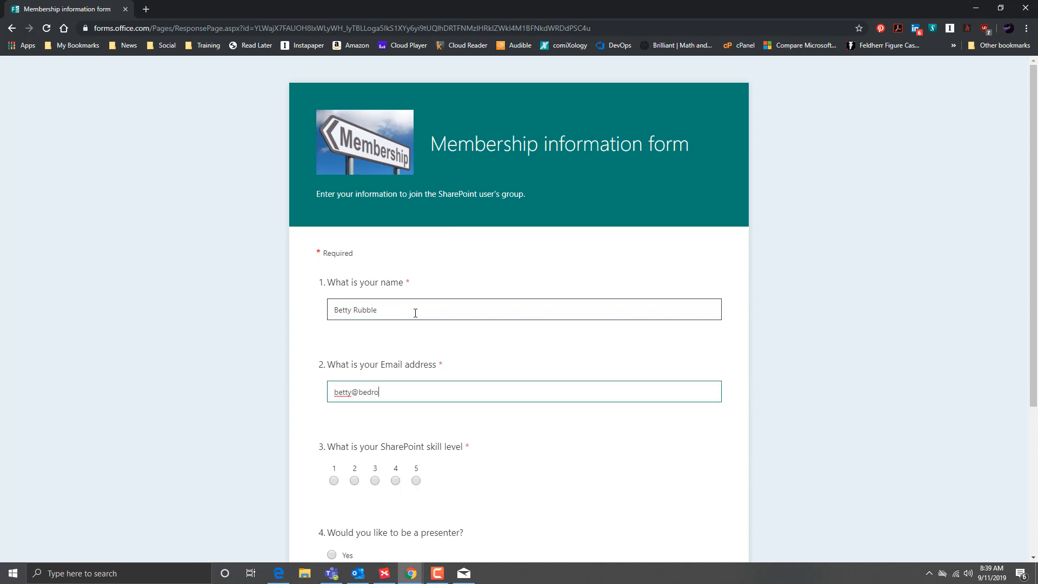
- Rate the SharePoint skill level as 5, answer Yes to being a presenter and submit the response
left_click(415, 481)
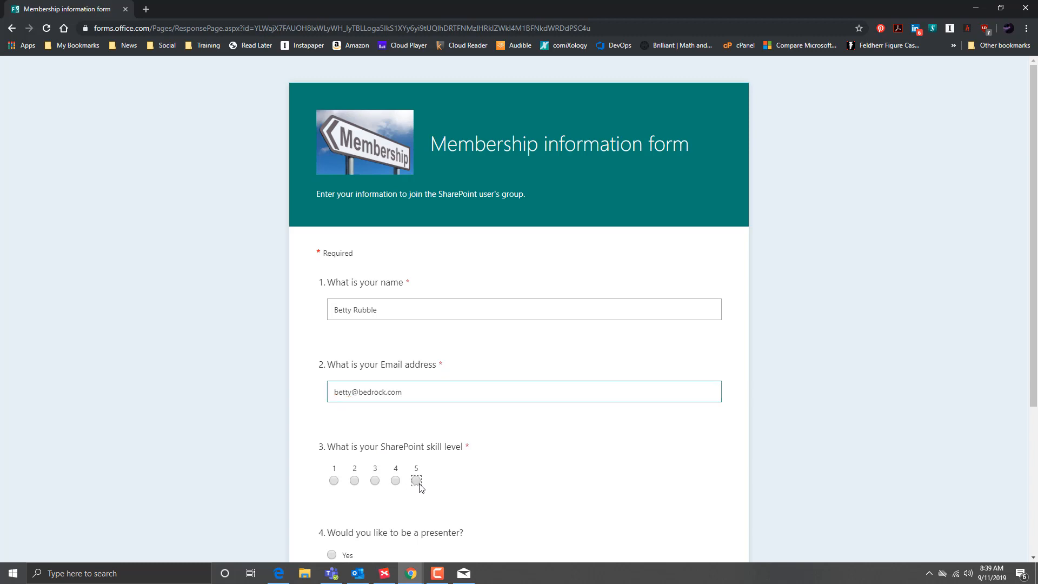
scroll(487, 459, "down", 3)
left_click(331, 394)
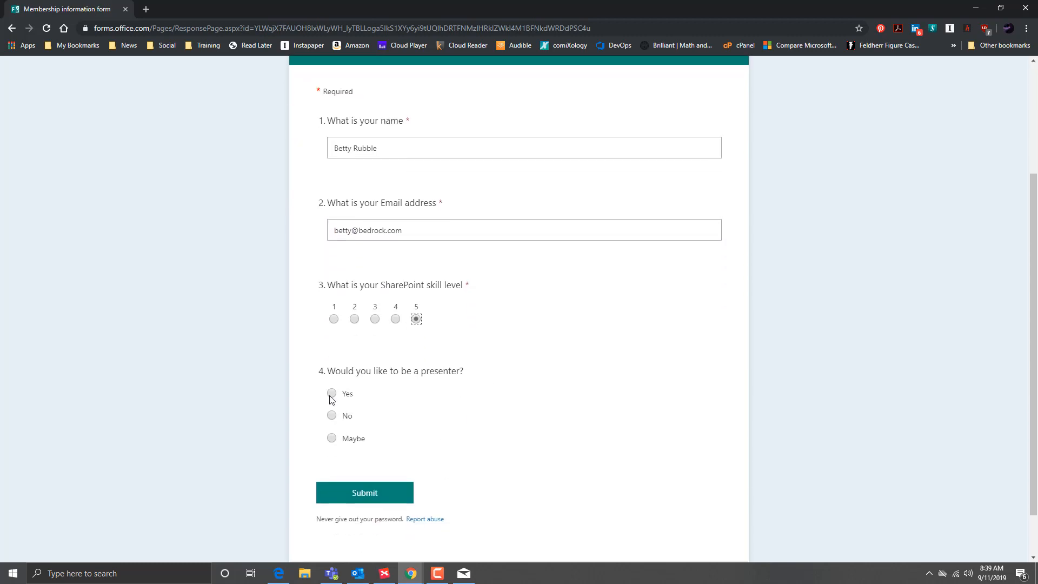
left_click(384, 493)
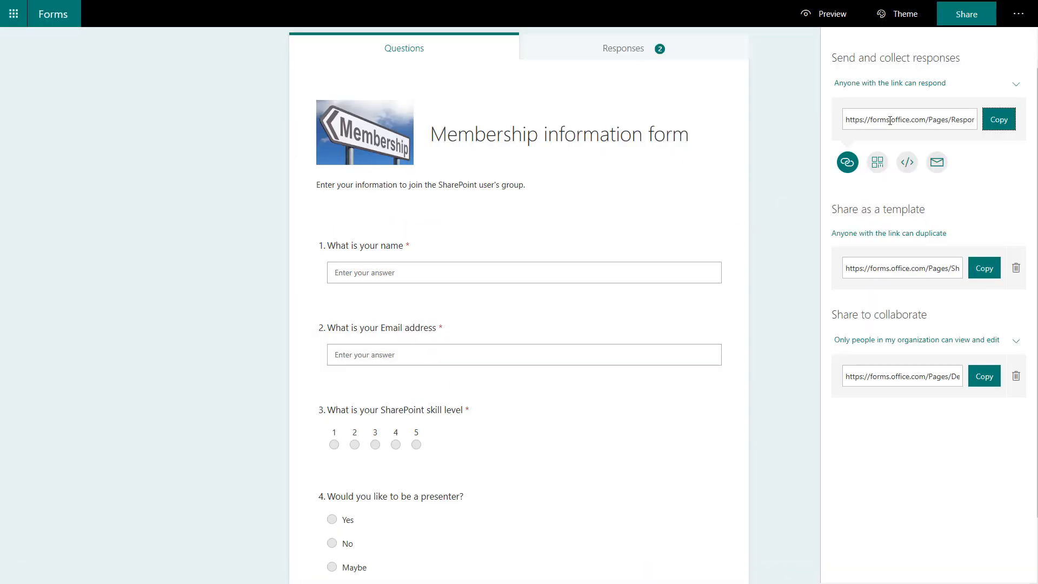
- Open the Basics of a SharePoint list quiz, allow anyone with the link to respond and copy its response link
left_click(62, 21)
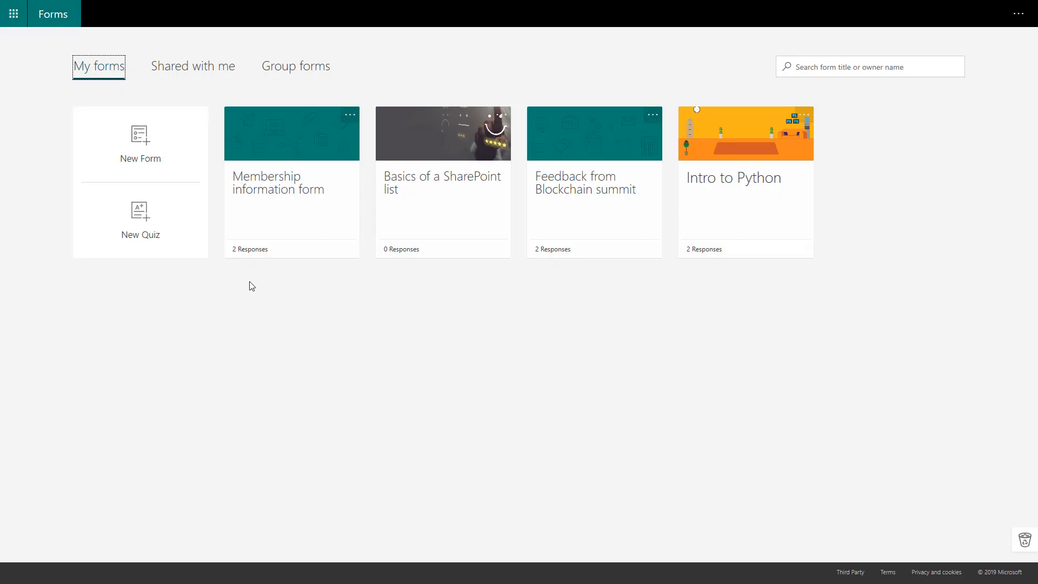
left_click(413, 185)
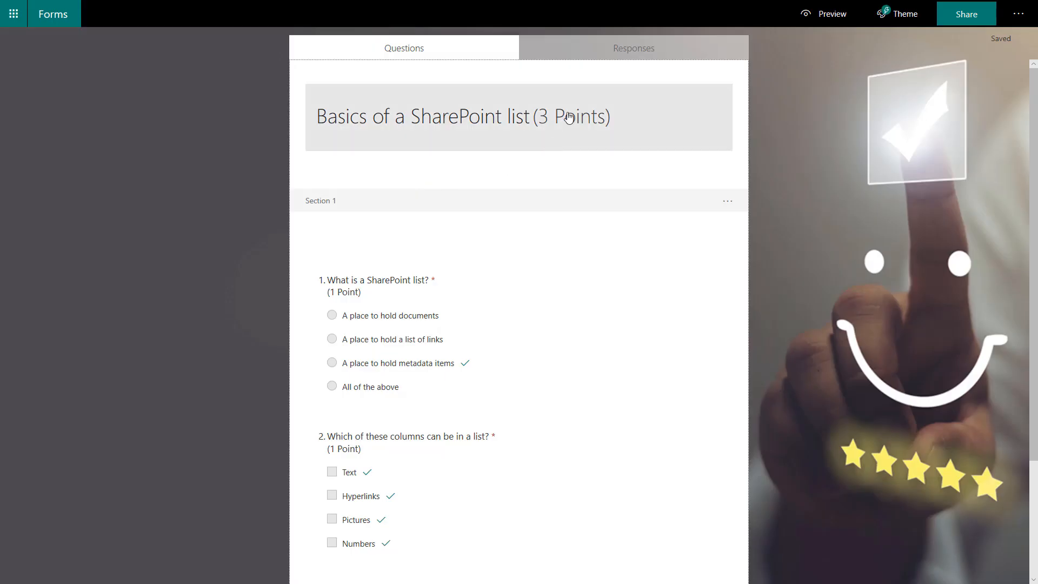
left_click(955, 13)
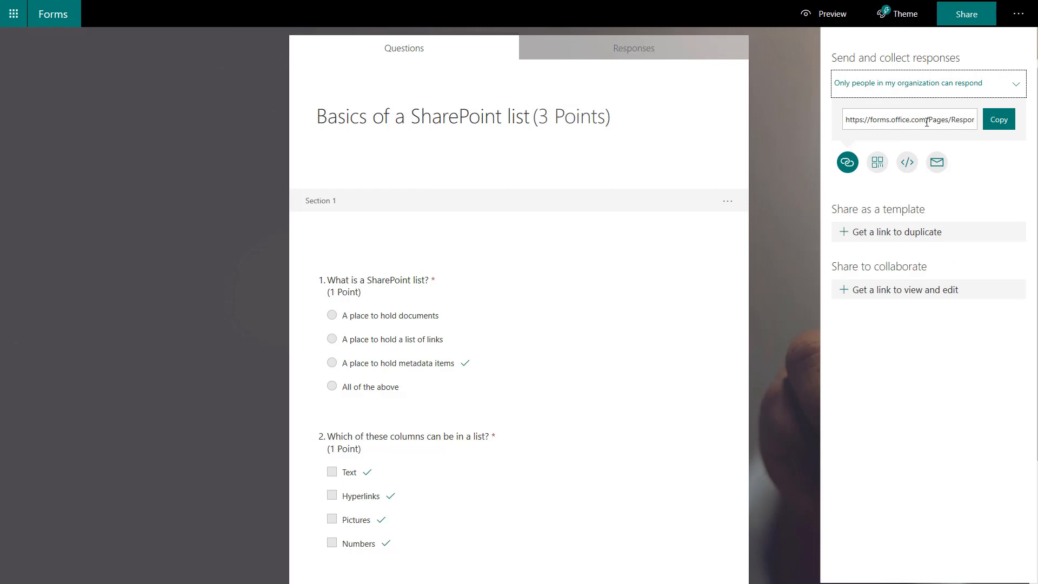
left_click(943, 86)
left_click(893, 106)
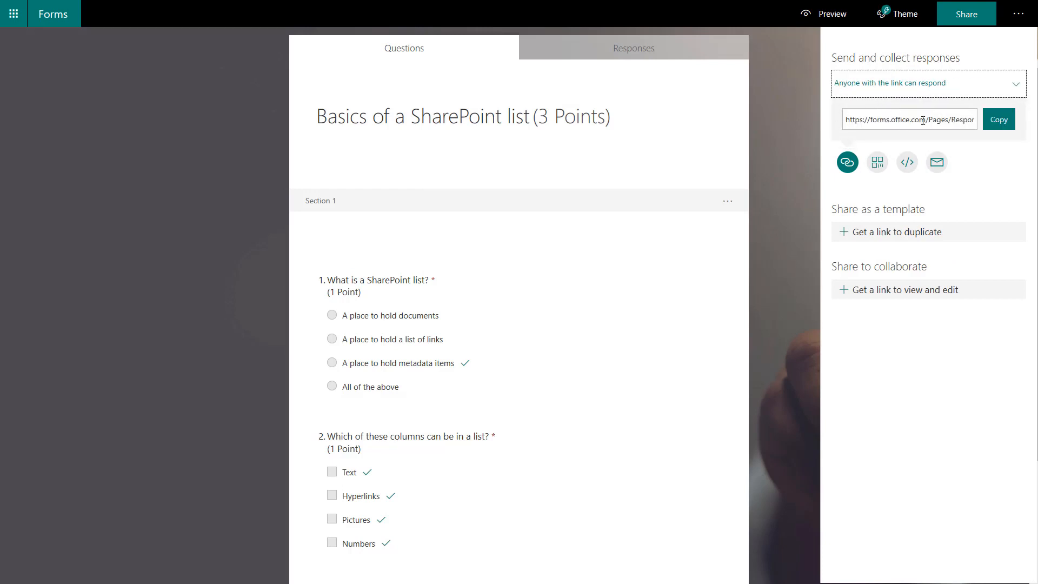
left_click(998, 119)
- Switch to Chrome and open the copied quiz link in place of the membership form
key("alt+Tab")
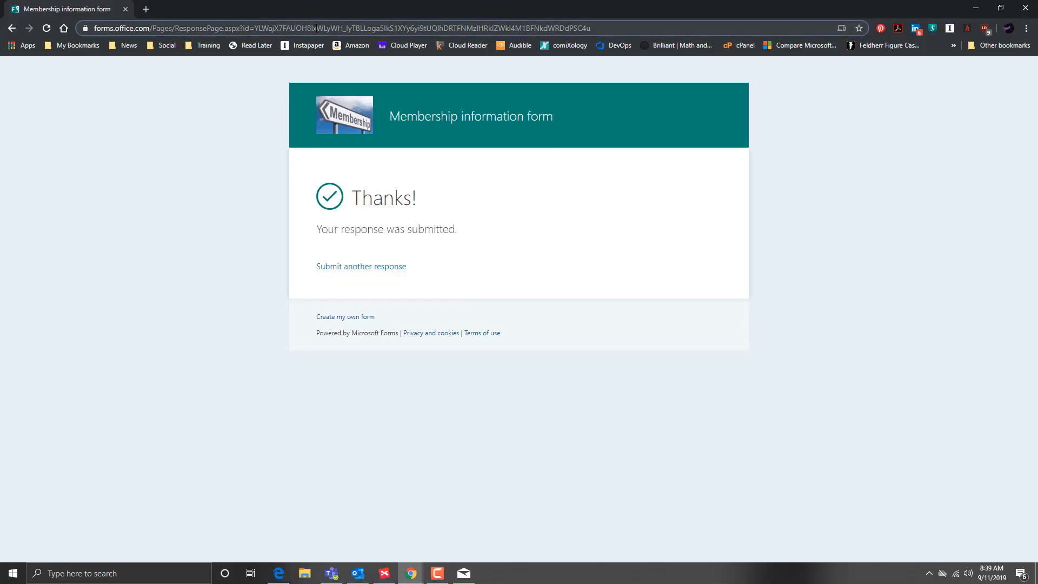
left_click(316, 28)
key("ctrl+v")
key("Return")
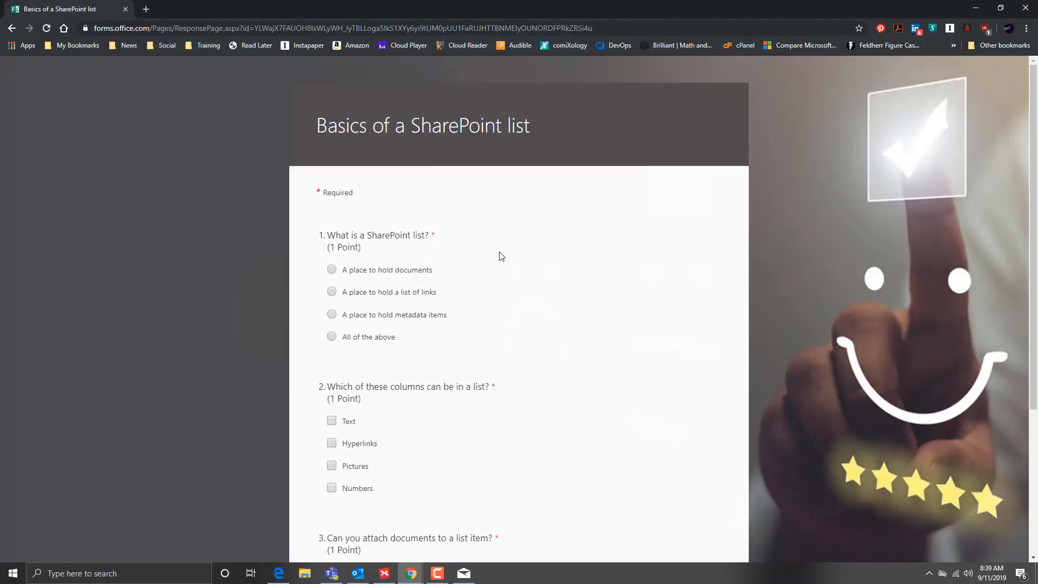
- Answer the quiz with All of the above, all four column types and No for attaching documents, and submit it
scroll(501, 257, "down", 1)
left_click(331, 282)
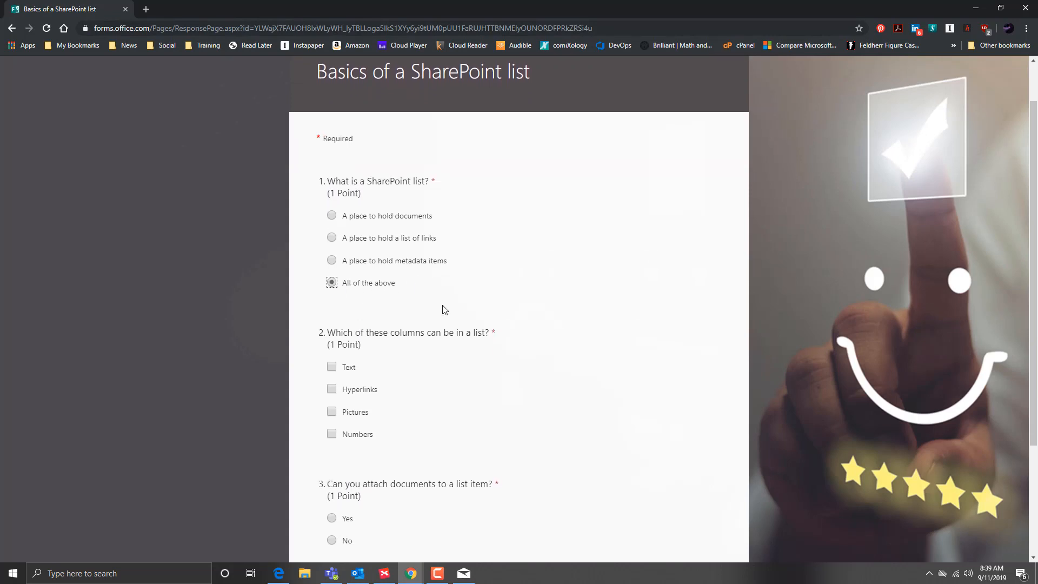
scroll(435, 325, "down", 2)
left_click(332, 281)
left_click(332, 304)
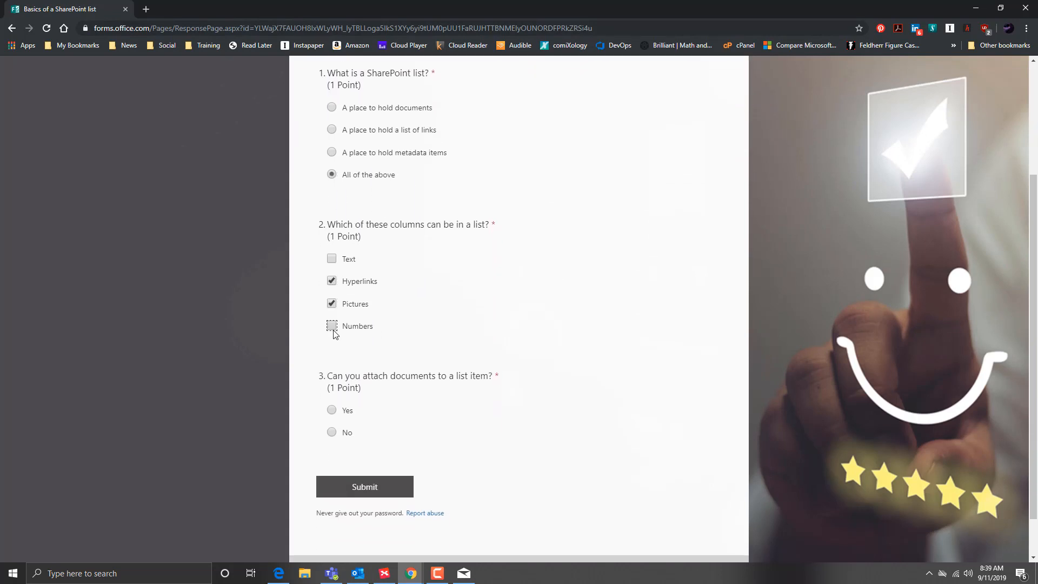
left_click(332, 327)
left_click(331, 259)
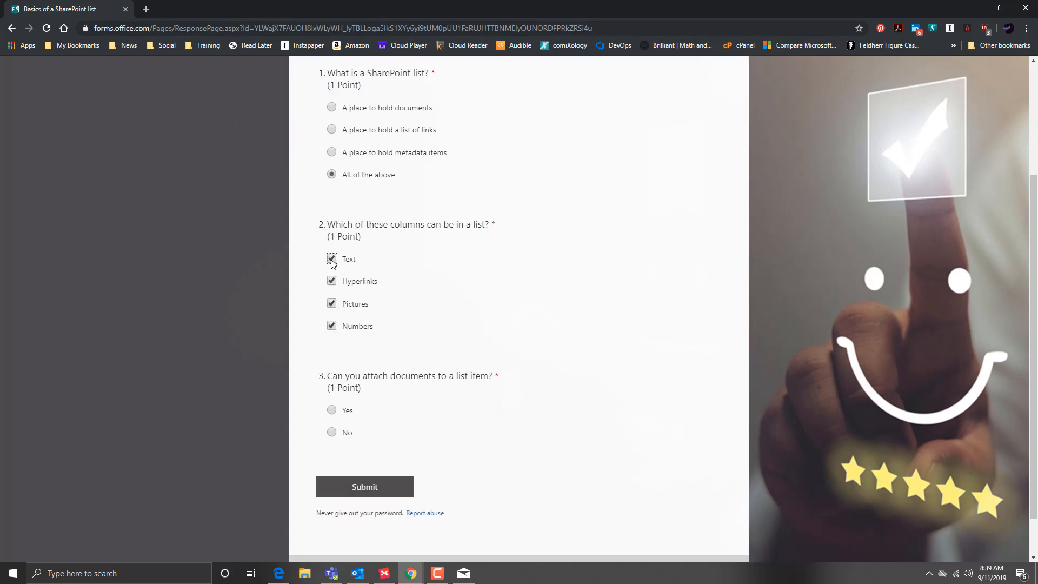
left_click(332, 433)
left_click(337, 490)
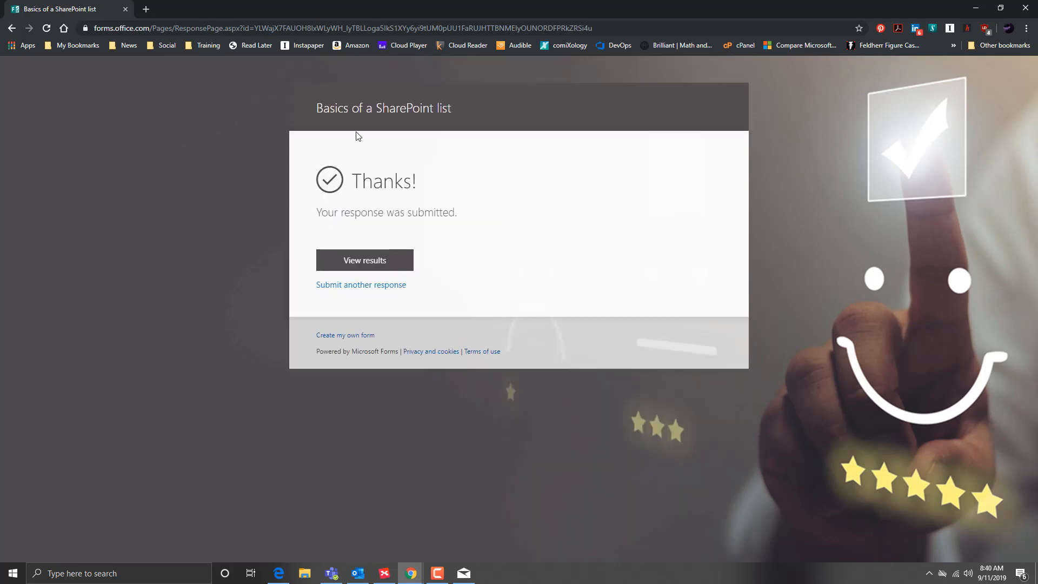
- Review the graded results of the submitted quiz and return to the thank-you page
left_click(354, 265)
scroll(492, 303, "down", 5)
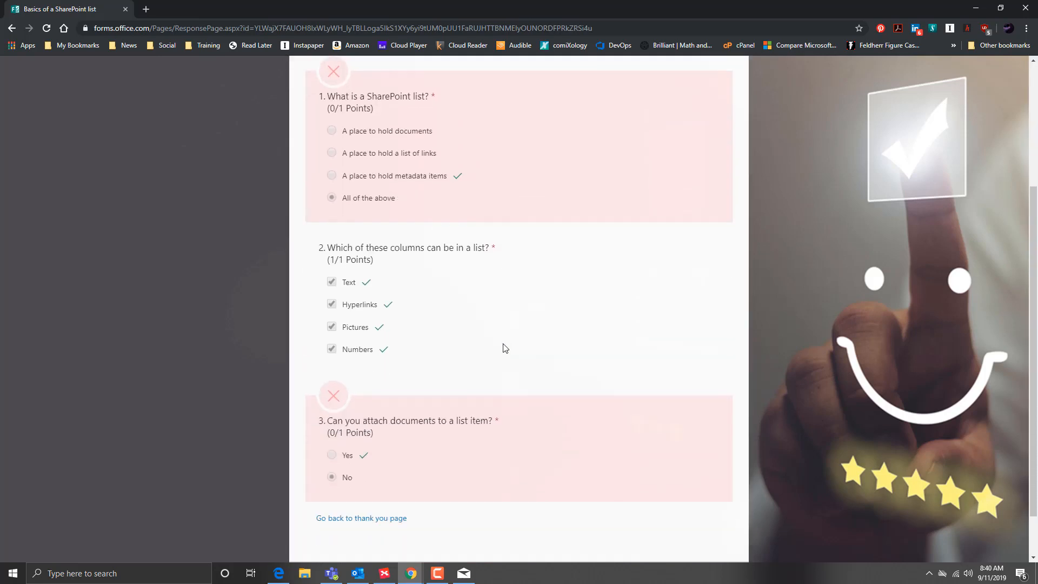
scroll(502, 346, "up", 5)
scroll(485, 338, "down", 5)
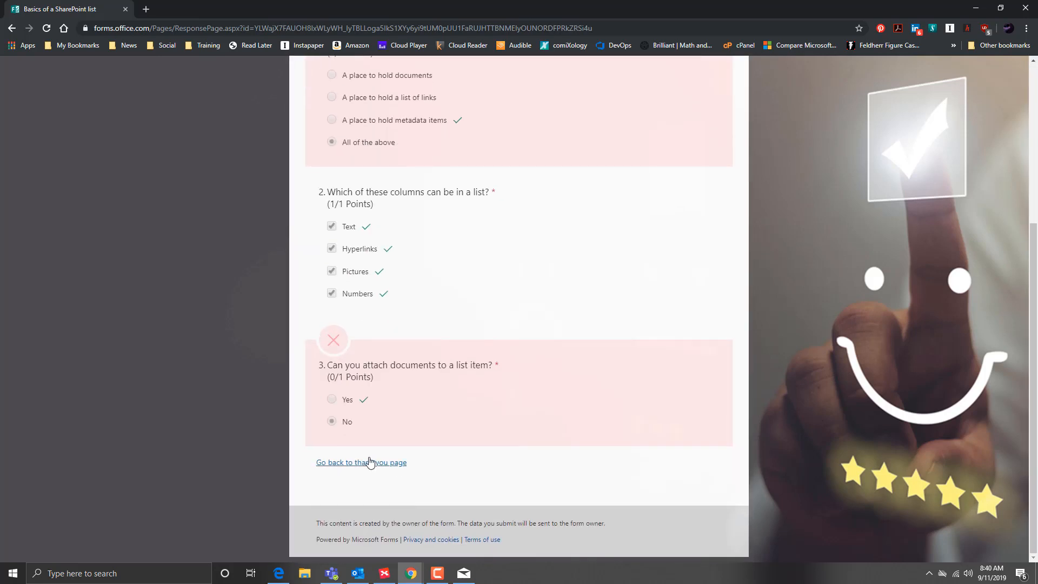
left_click(367, 462)
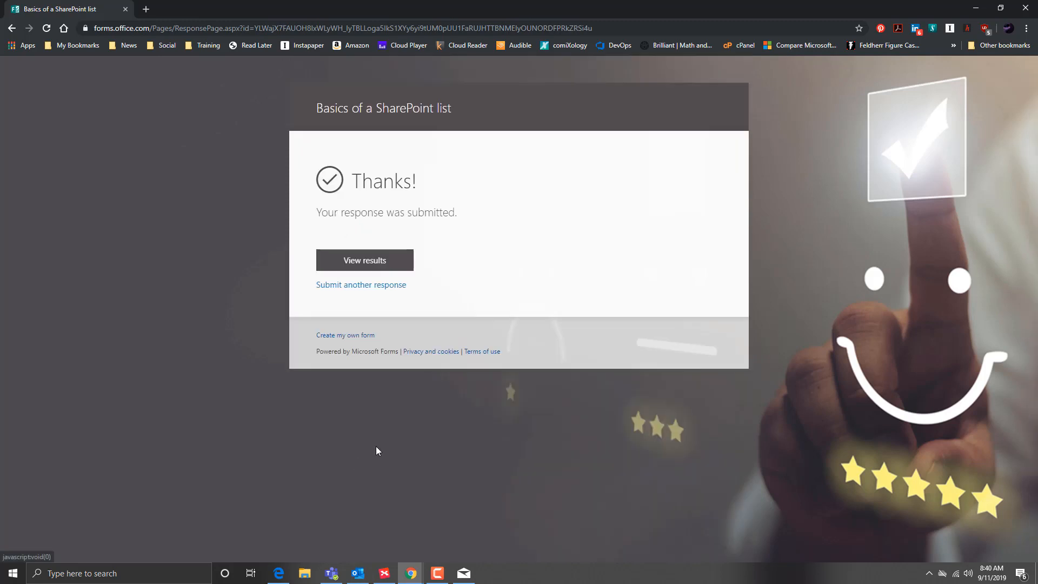
- Submit another quiz response with A place to hold metadata items, all four column types and Yes for attaching documents
left_click(382, 286)
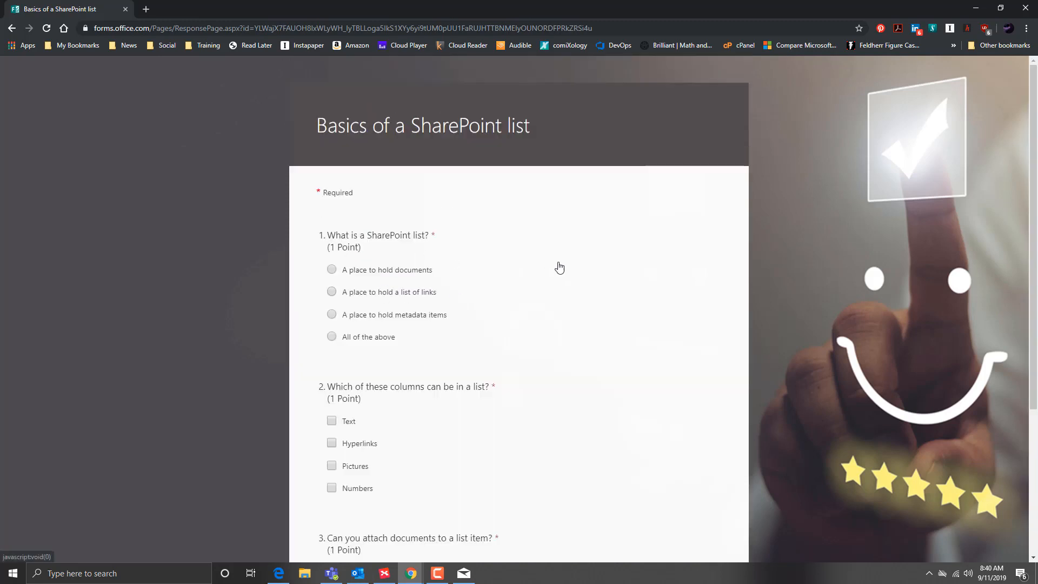
left_click(333, 318)
left_click(334, 421)
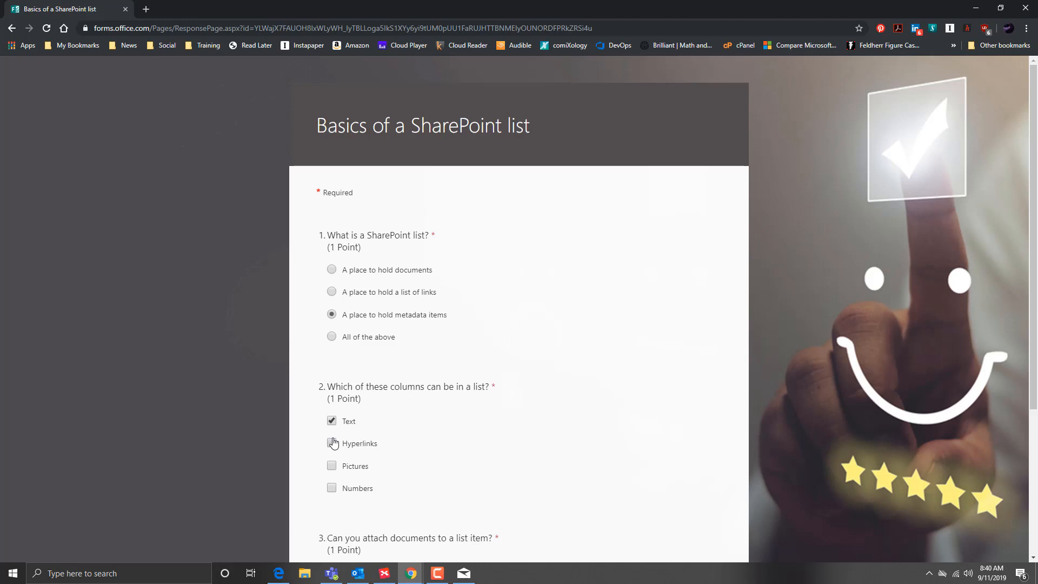
left_click(332, 468)
left_click(332, 489)
left_click(332, 445)
scroll(357, 454, "down", 3)
left_click(332, 413)
left_click(363, 488)
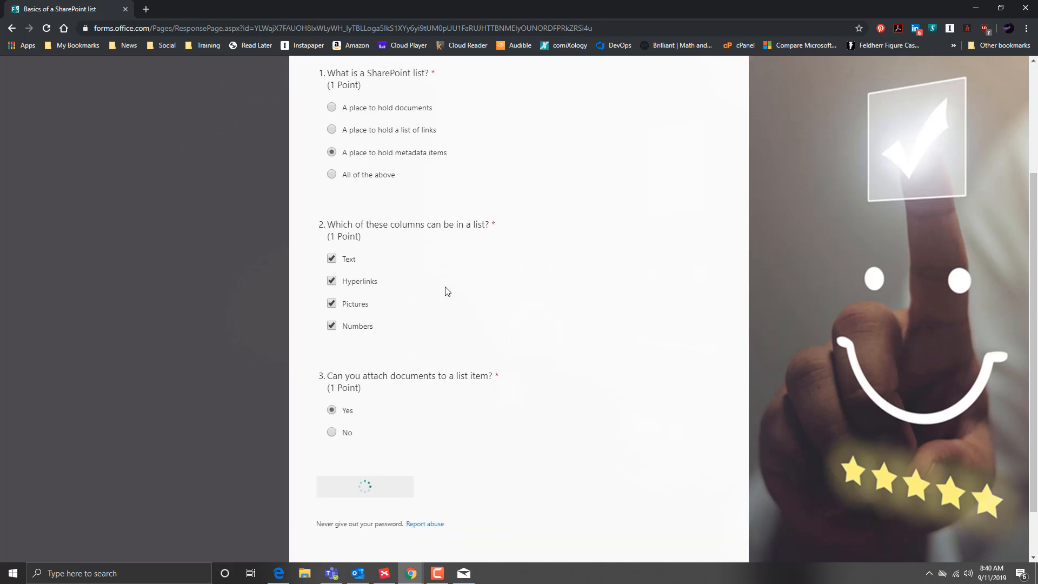
- Submit a further quiz response with A place to hold metadata items, only Text and Hyperlinks, and Yes for attaching documents
left_click(366, 286)
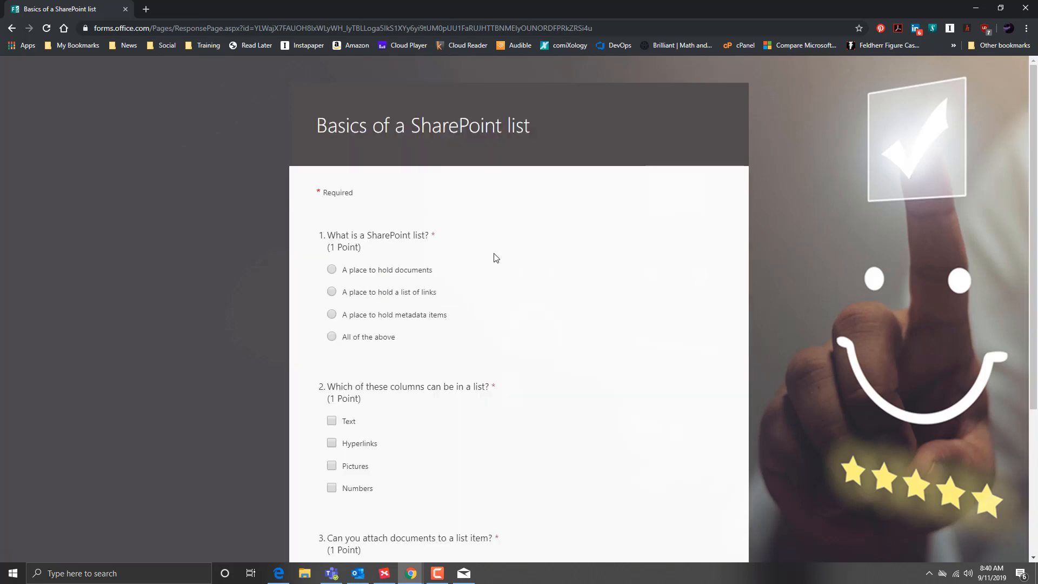
left_click(332, 316)
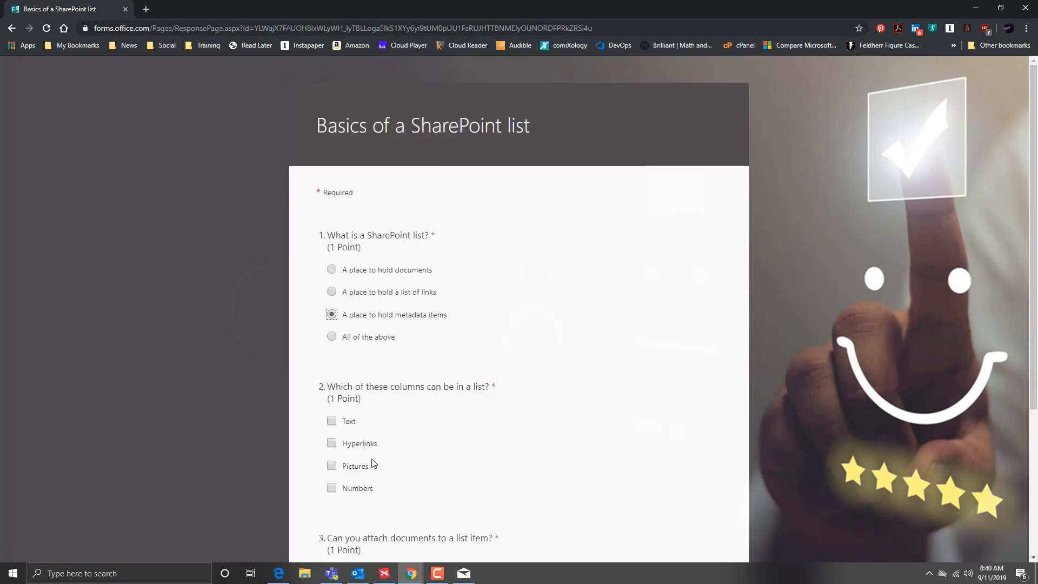
left_click(332, 422)
left_click(331, 443)
scroll(417, 462, "down", 3)
left_click(347, 411)
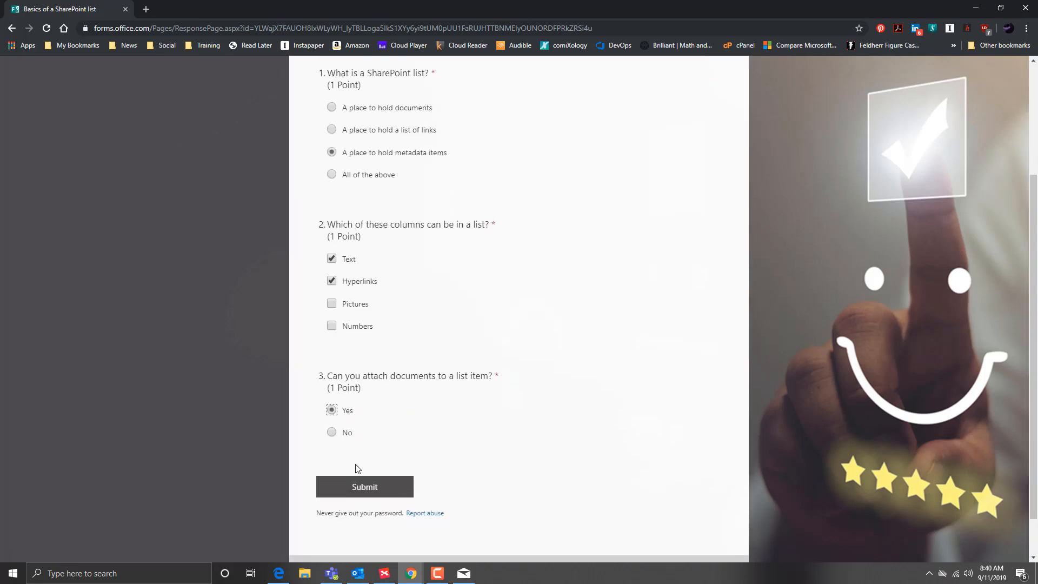
left_click(359, 486)
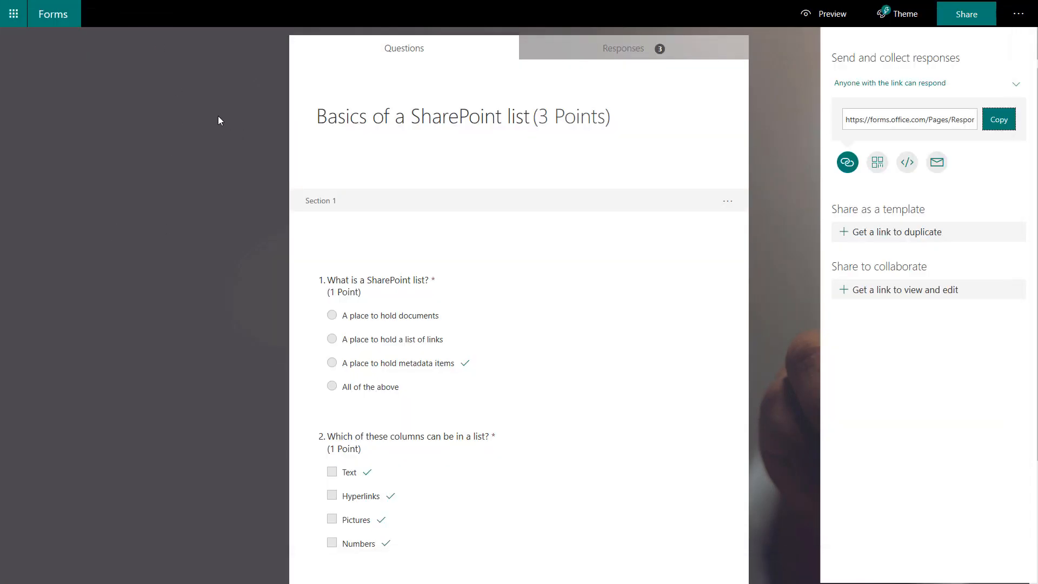
- Return to the forms overview in Microsoft Forms and open the responses of the Membership information form
left_click(53, 13)
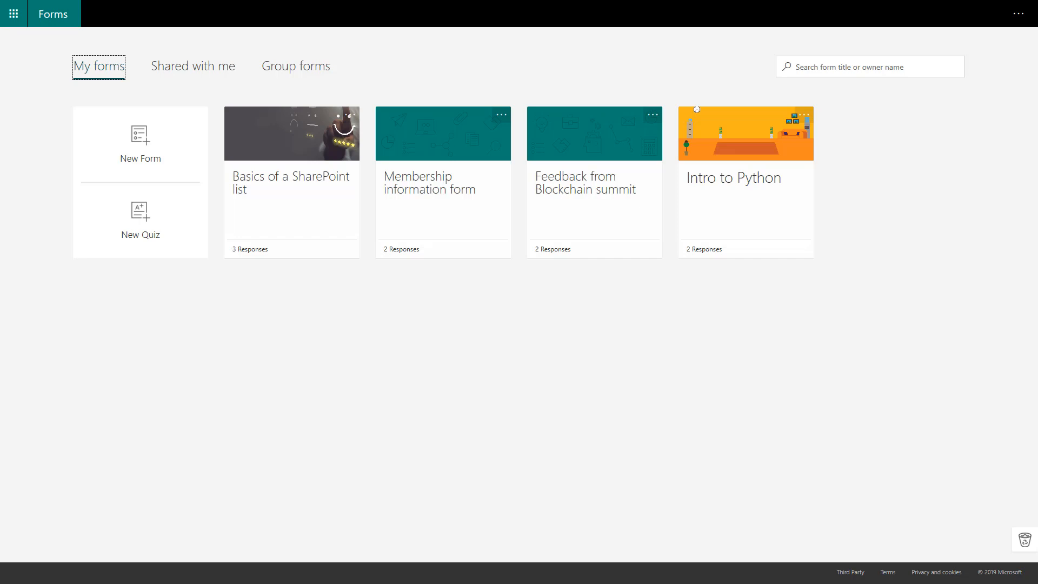
left_click(358, 344)
left_click(414, 186)
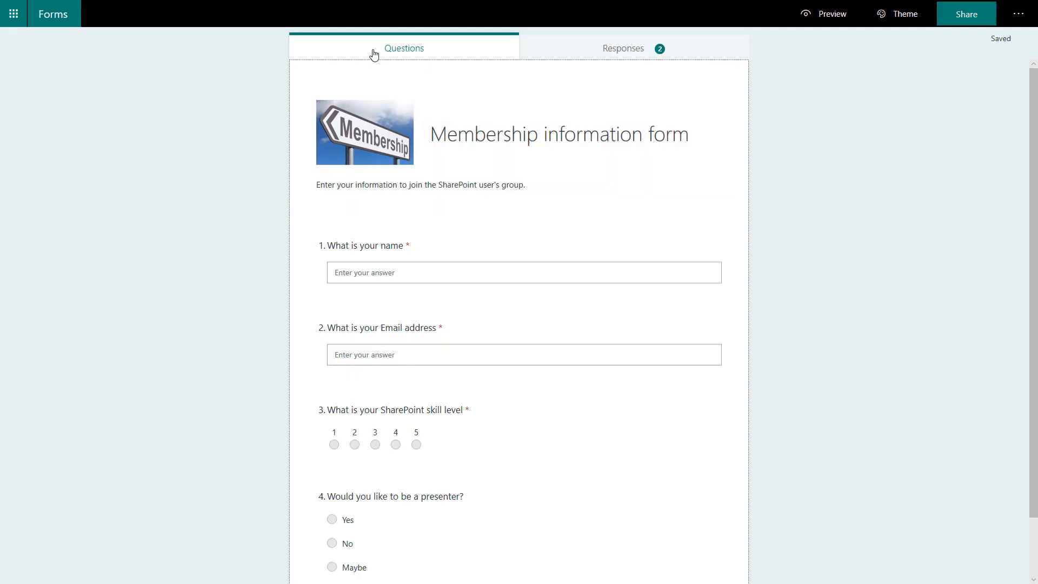
left_click(625, 49)
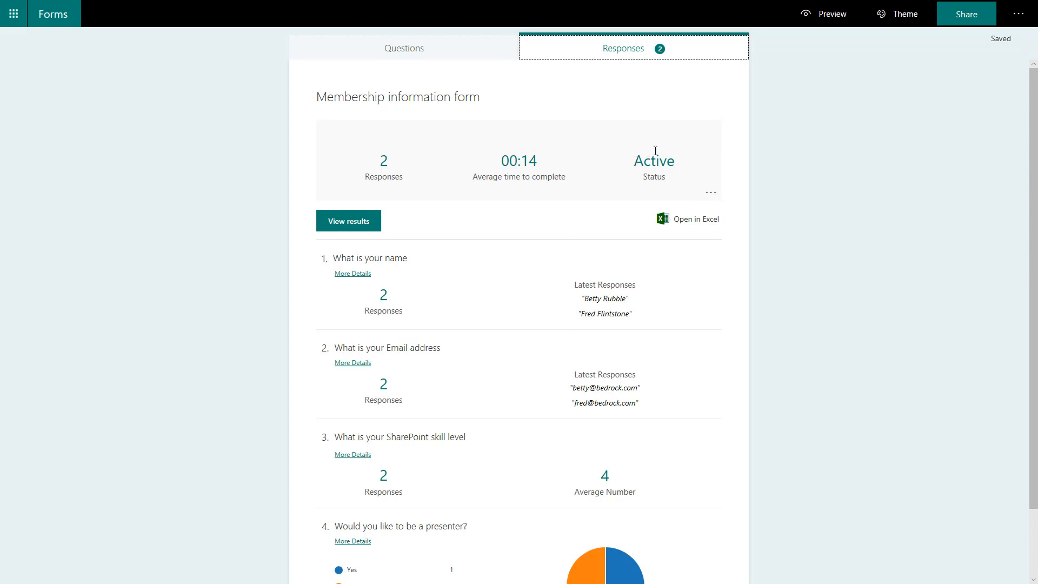
- Examine the membership form's response summary for each question and the additional options for managing its responses
left_click(711, 194)
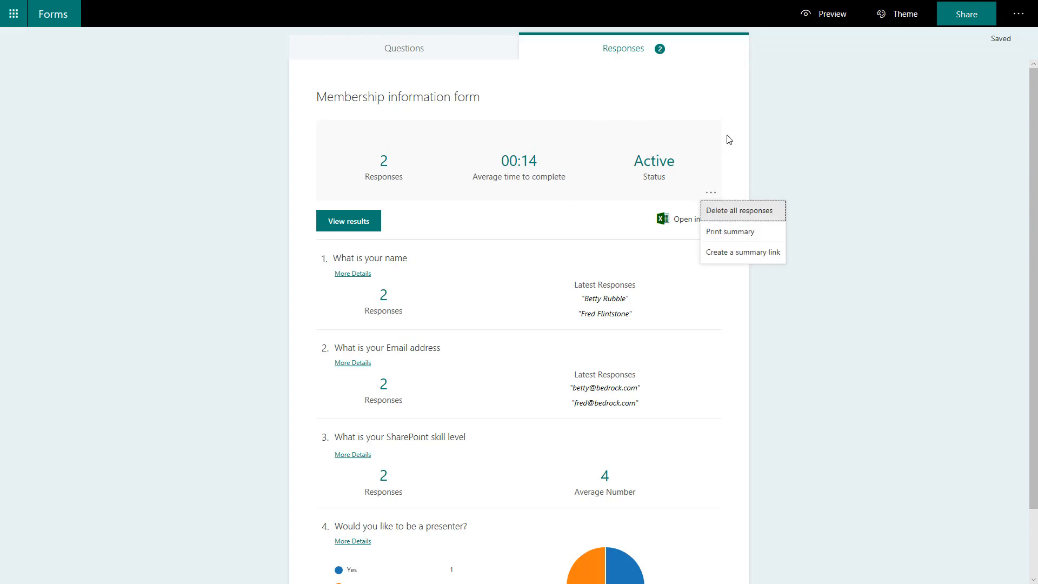
left_click(747, 110)
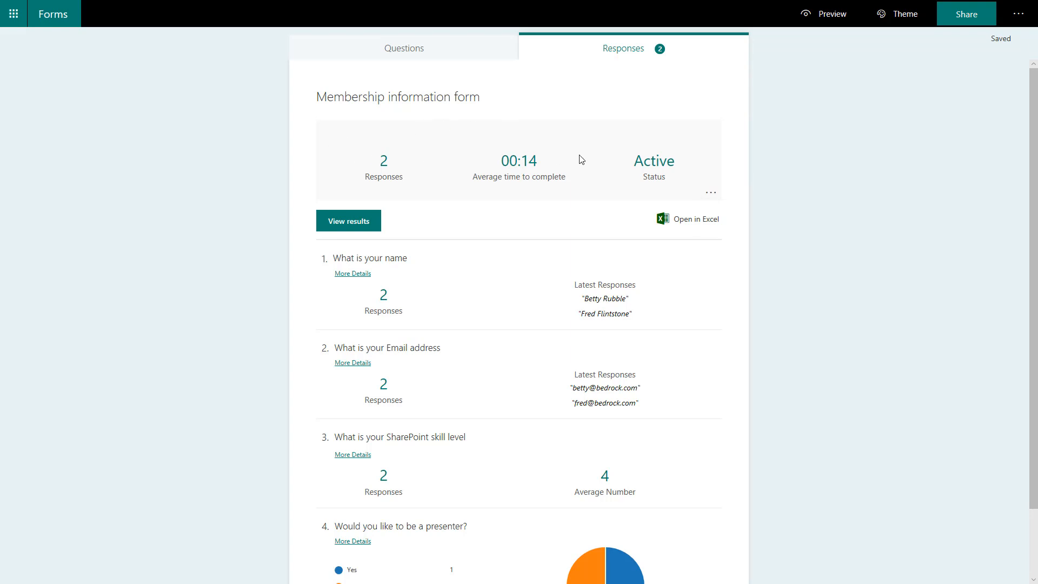
scroll(468, 271, "down", 2)
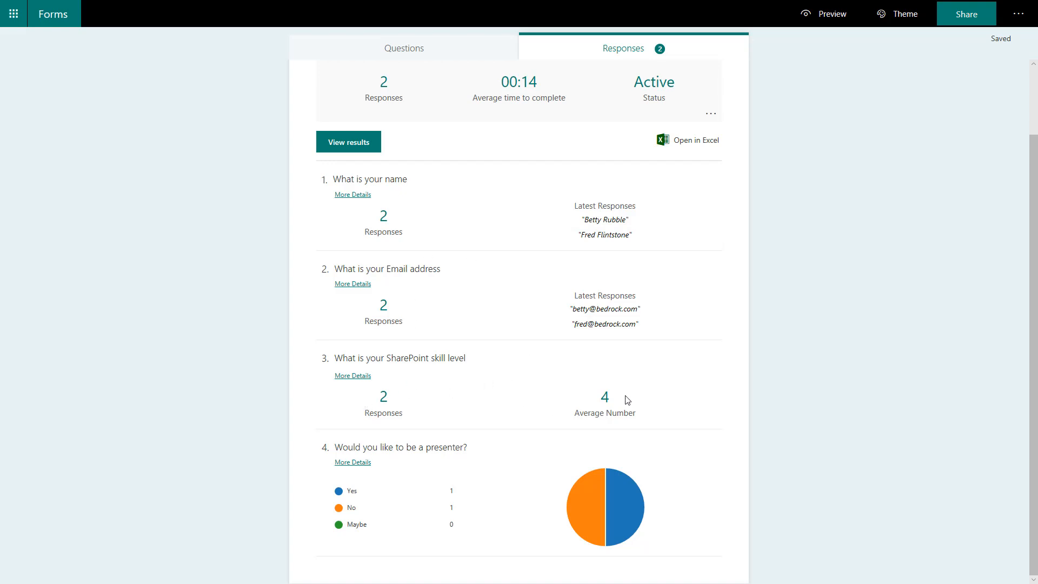
left_click_drag(352, 358, 624, 399)
left_click(518, 412)
left_click(501, 418)
scroll(522, 263, "up", 2)
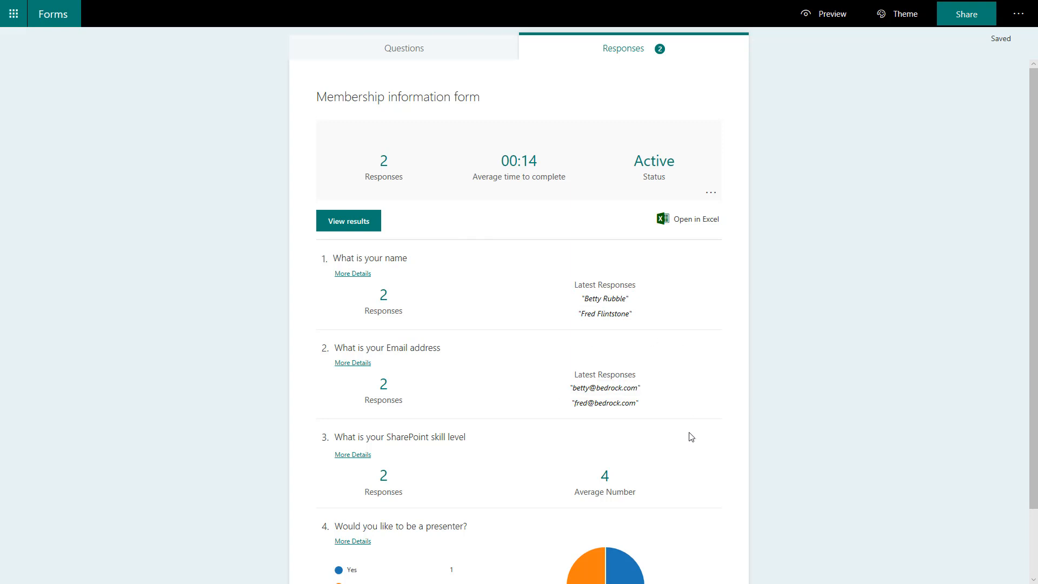
scroll(690, 436, "down", 2)
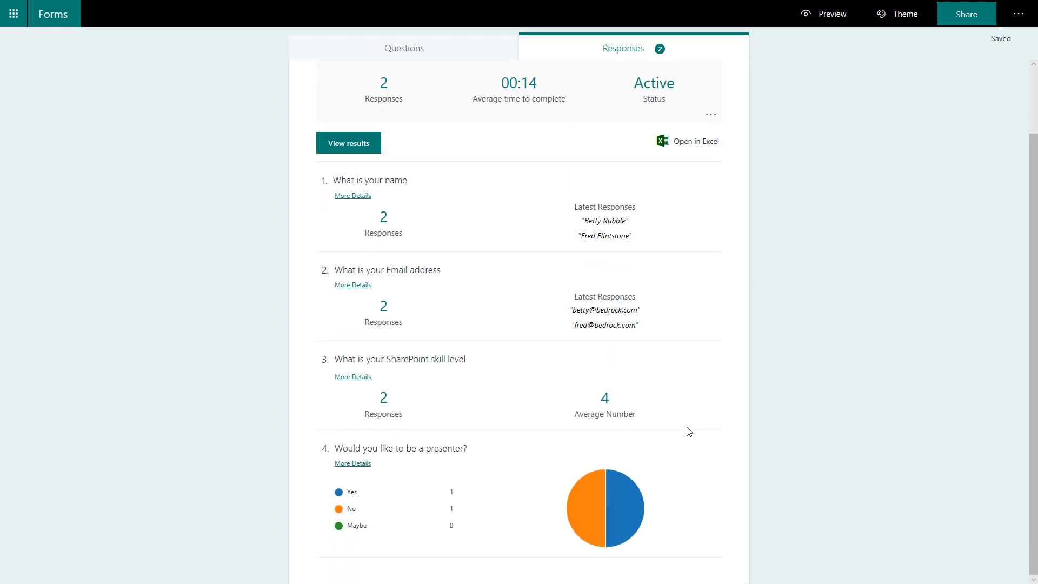
scroll(687, 429, "up", 2)
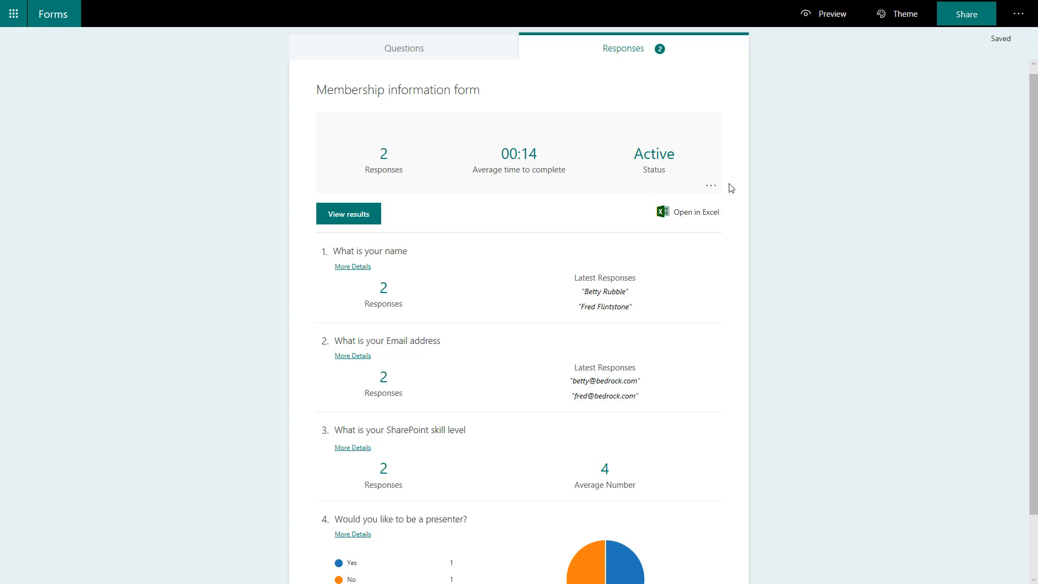
left_click(711, 186)
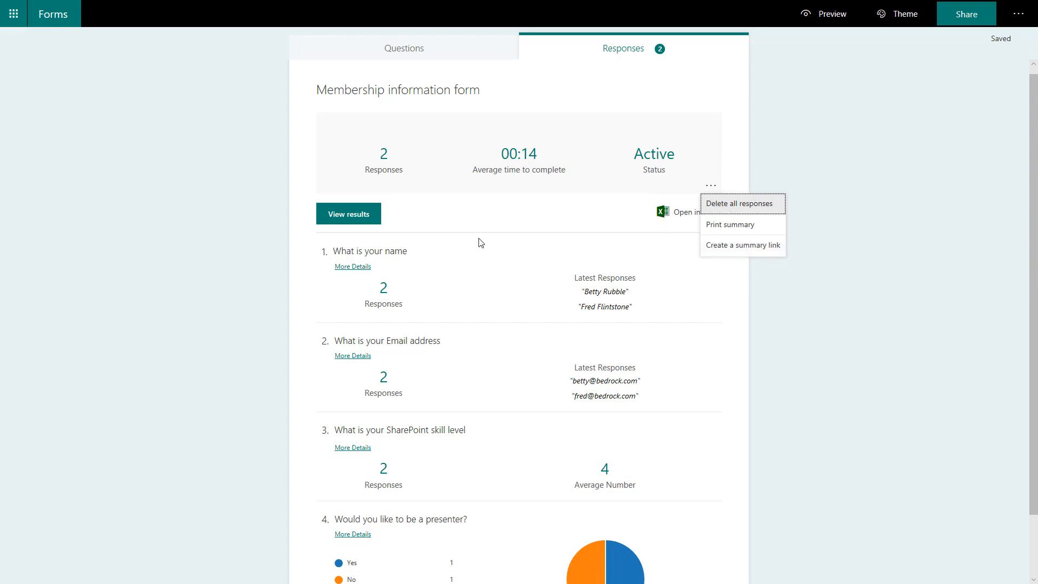
- Create a summary link for the membership form's responses and close the link pane
left_click(734, 250)
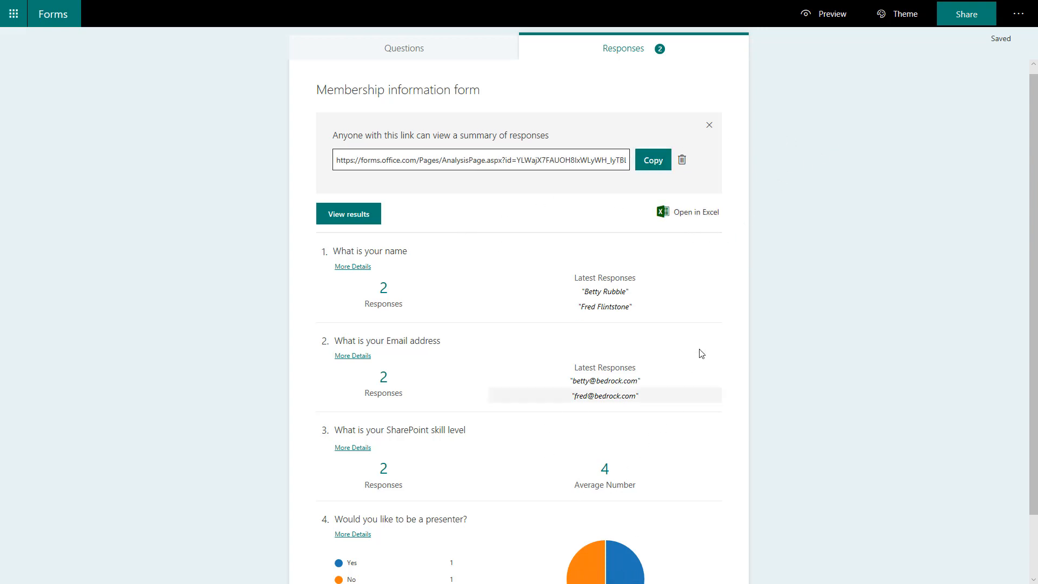
scroll(538, 341, "down", 1)
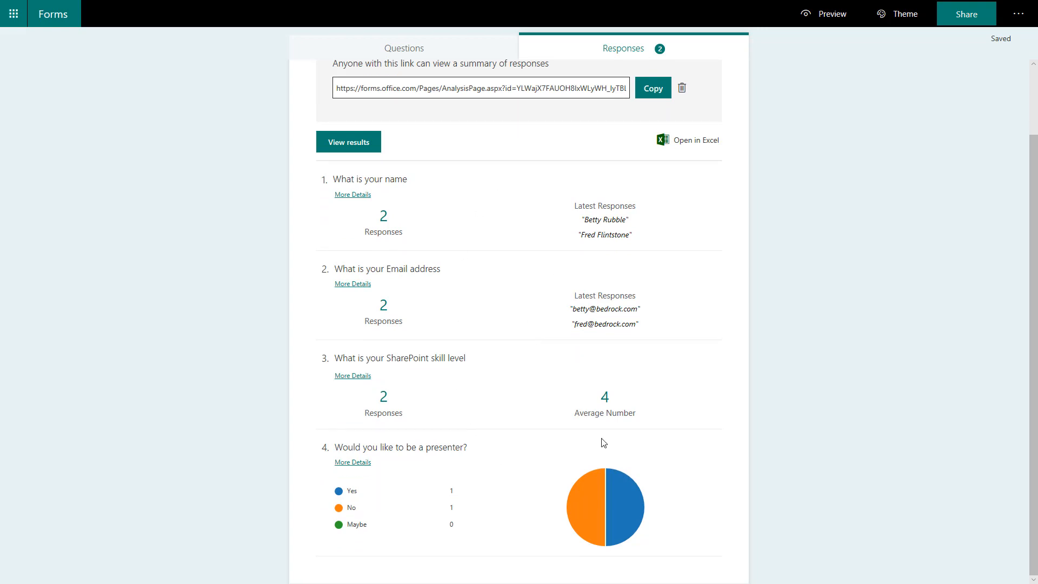
scroll(720, 362, "up", 1)
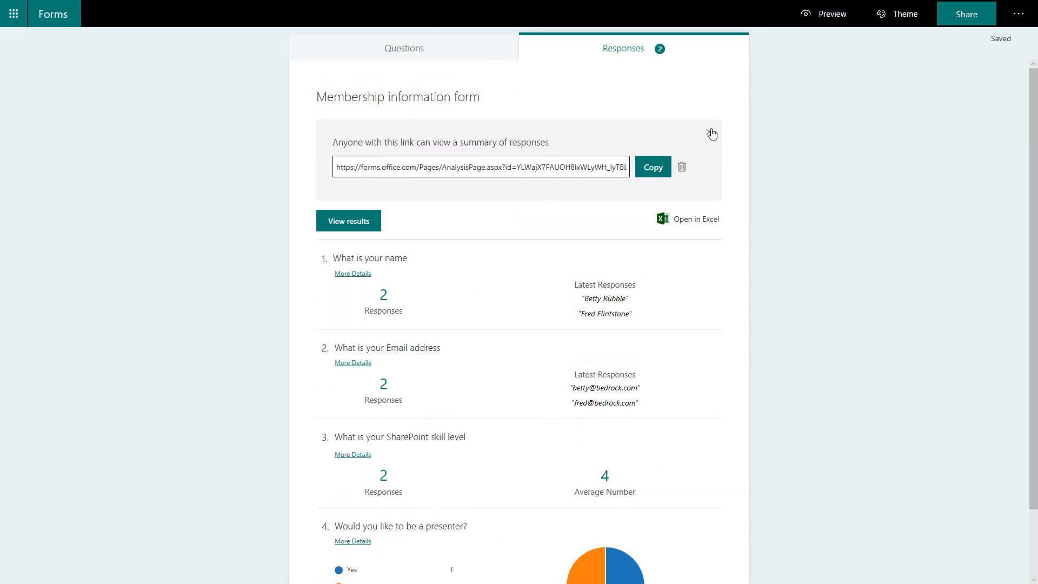
left_click(709, 132)
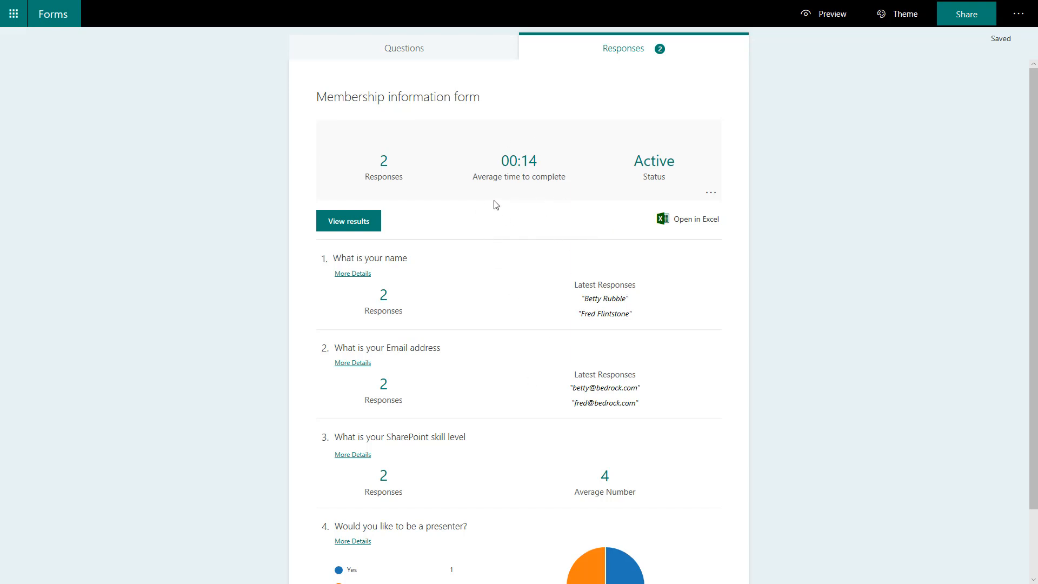
- Open the membership form's responses as an Excel workbook, look over the response rows, and return to the response summary
left_click(664, 221)
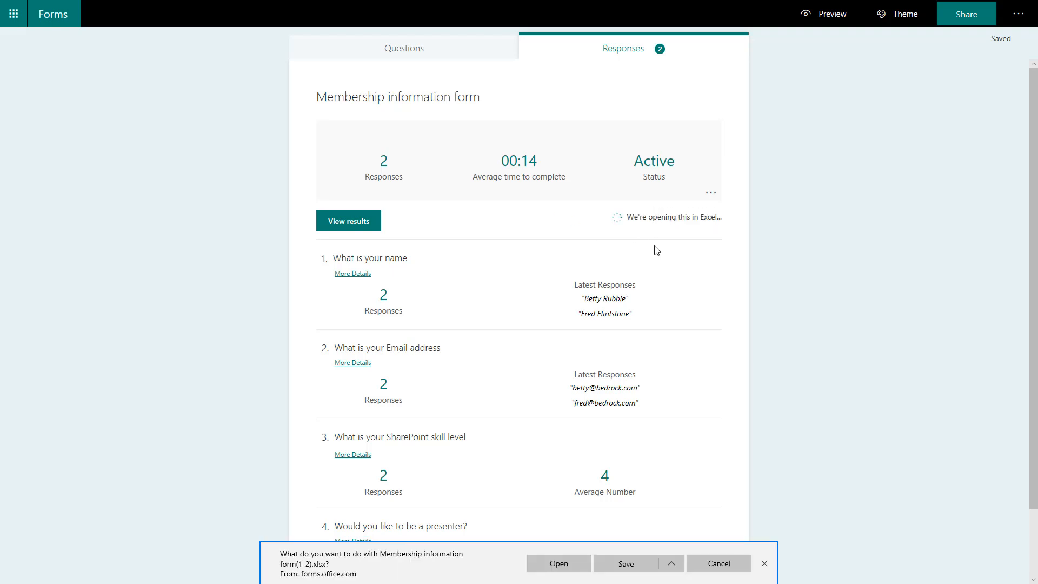
left_click(559, 563)
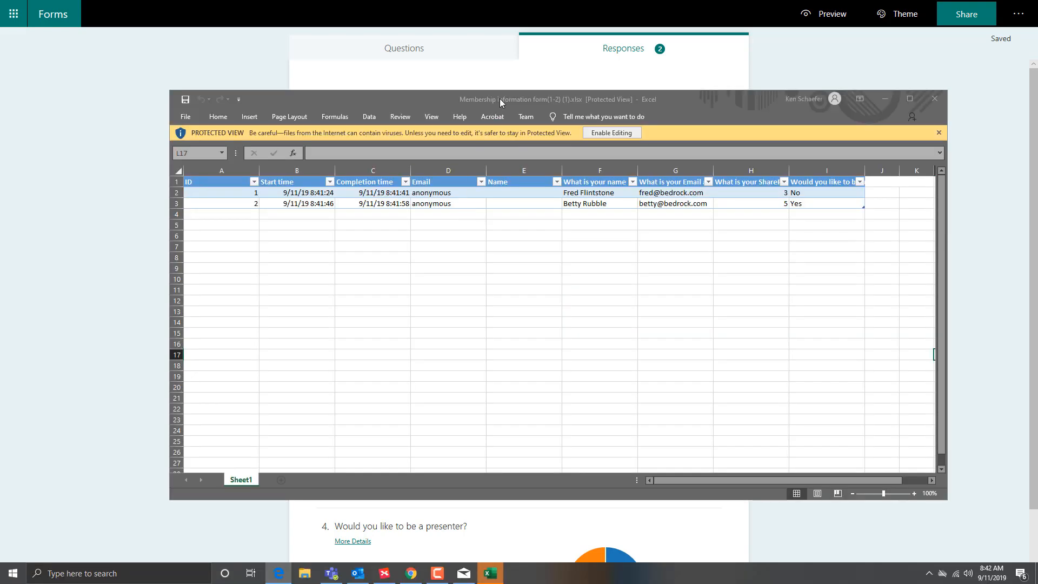
left_click_drag(500, 102, 407, 82)
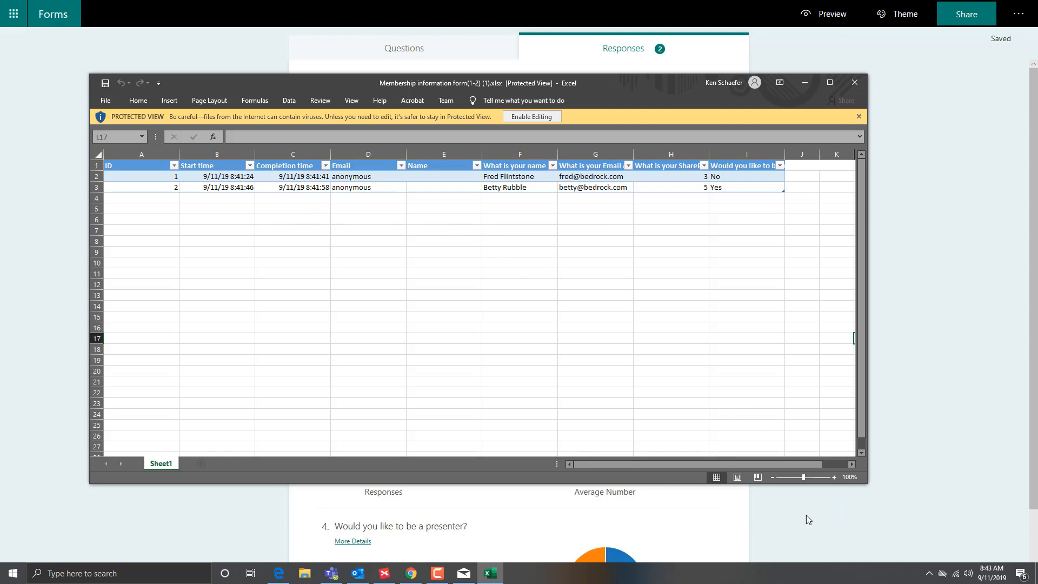
left_click(923, 166)
scroll(485, 411, "down", 2)
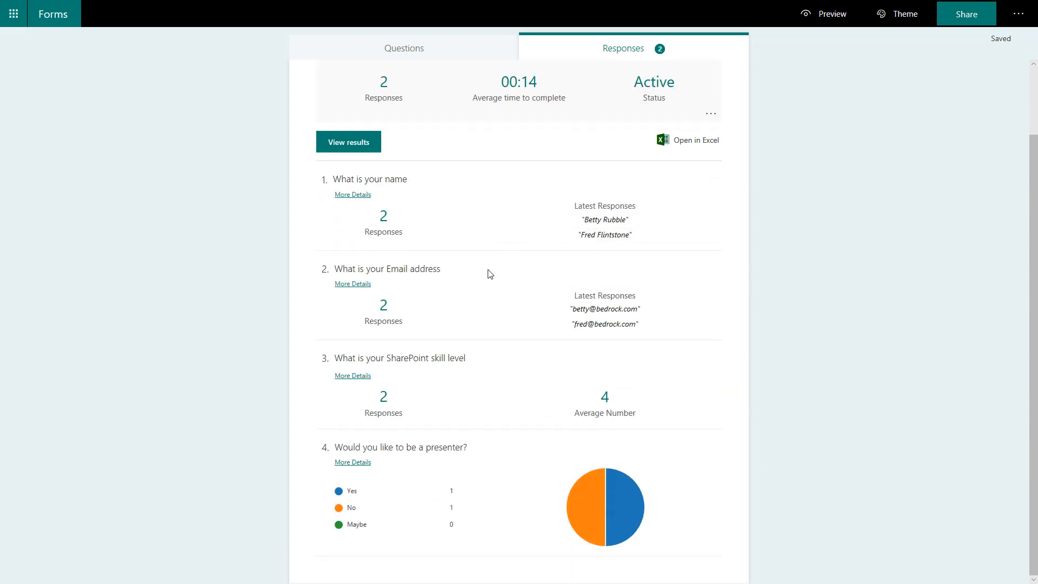
scroll(474, 307, "up", 2)
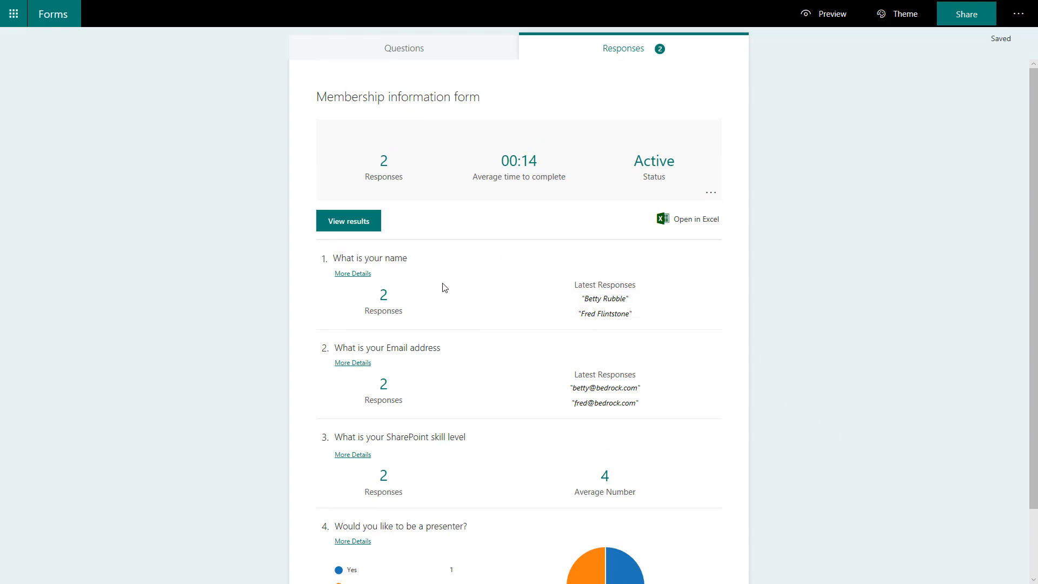
scroll(239, 249, "down", 2)
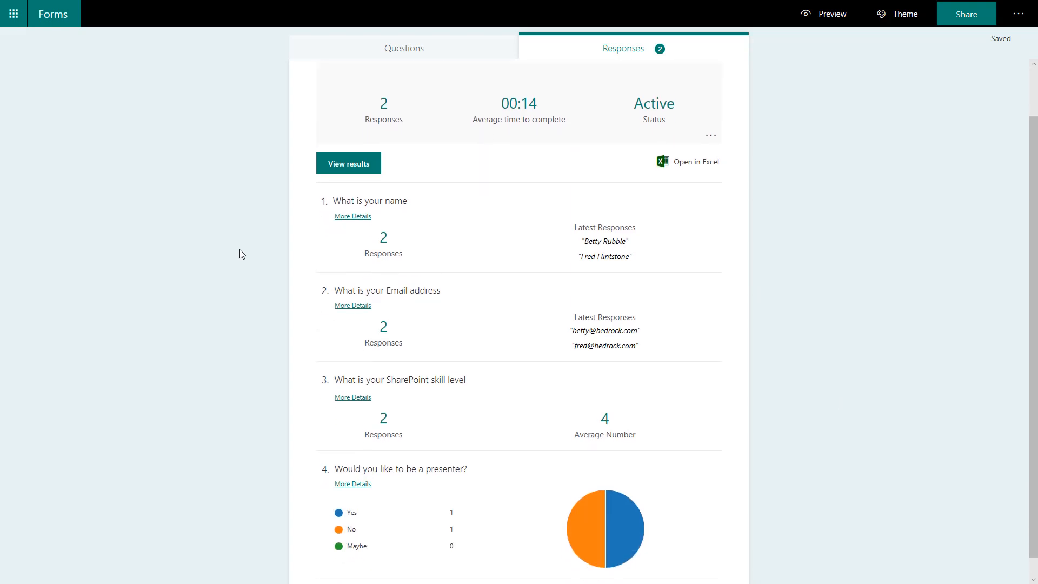
scroll(240, 249, "up", 1)
scroll(240, 250, "up", 1)
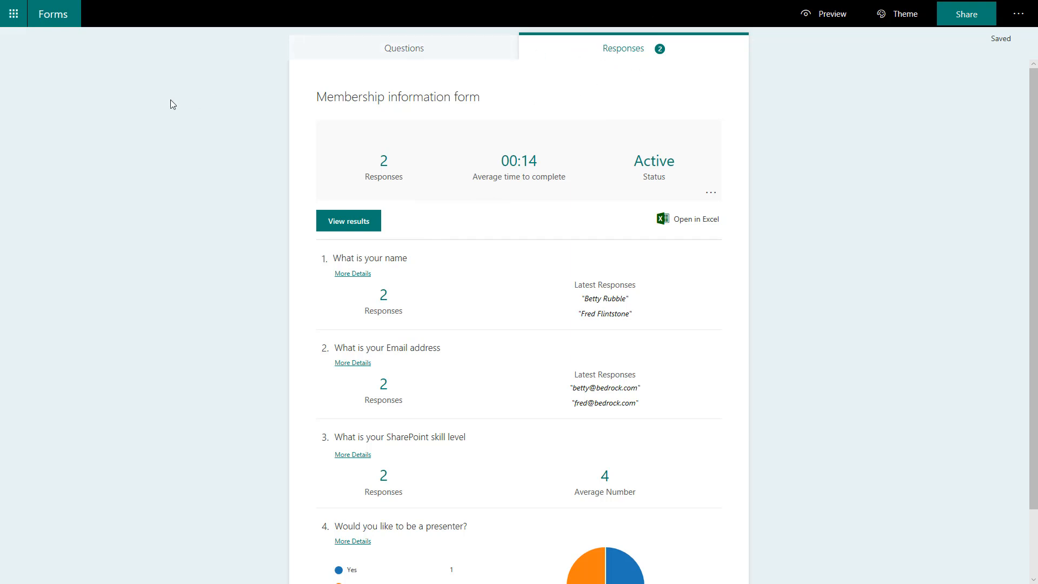
- Return to the forms overview and look at the group forms before going back to My forms
left_click(52, 19)
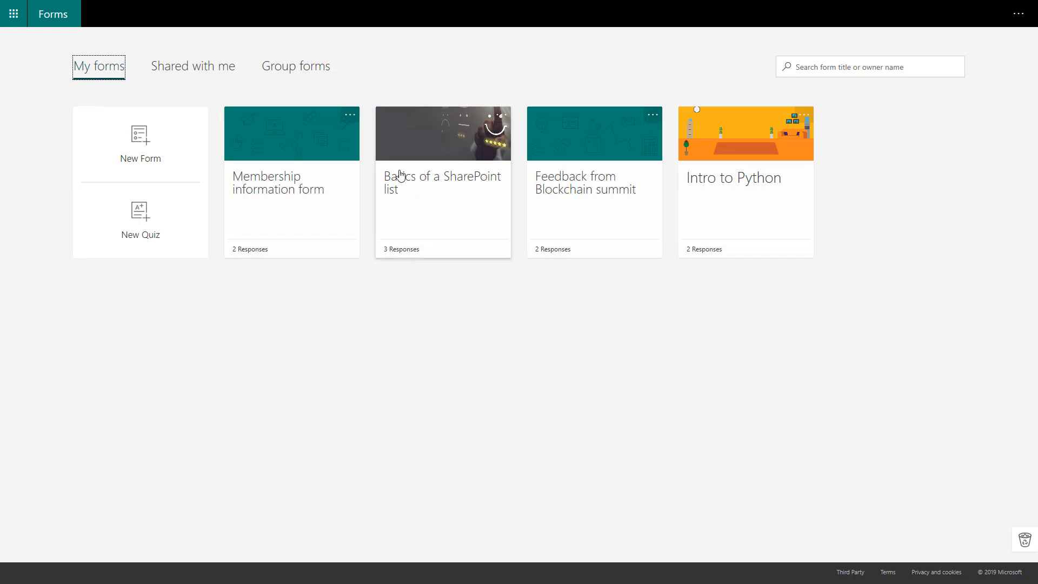
left_click(296, 67)
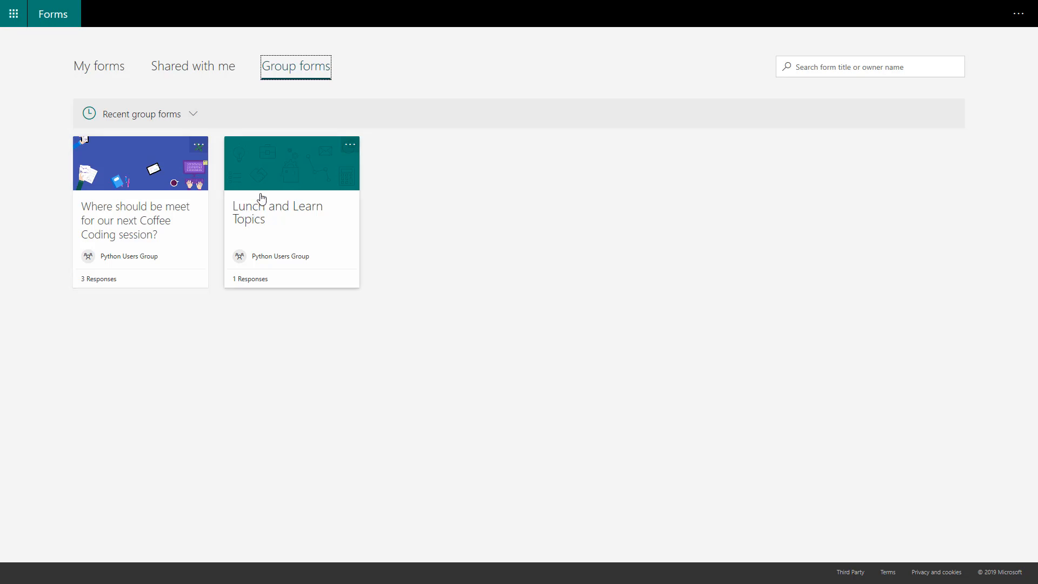
left_click(100, 68)
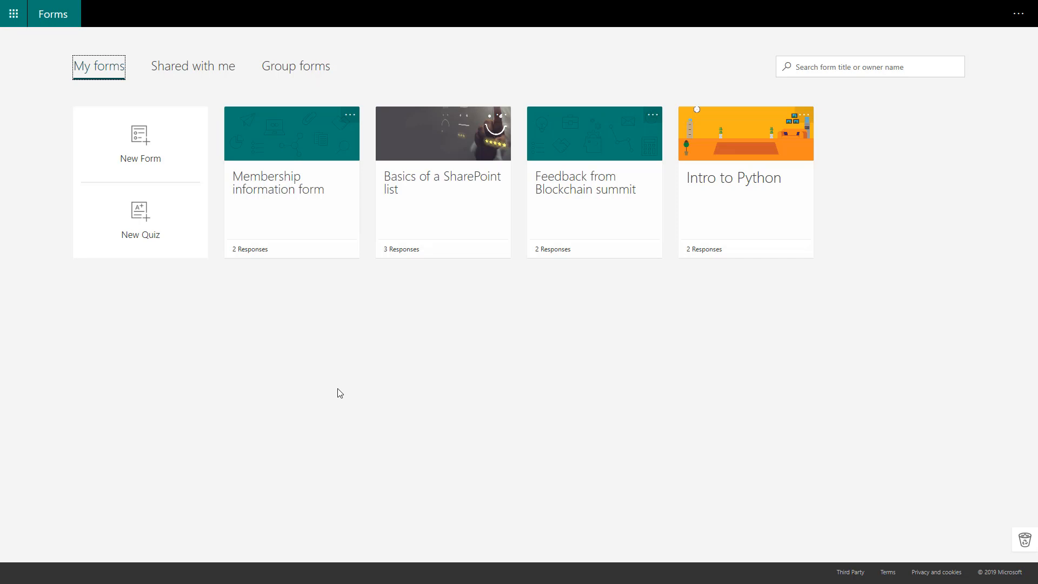
- Open the responses of the Basics of a SharePoint list quiz and examine its average score and per-question results
left_click(430, 180)
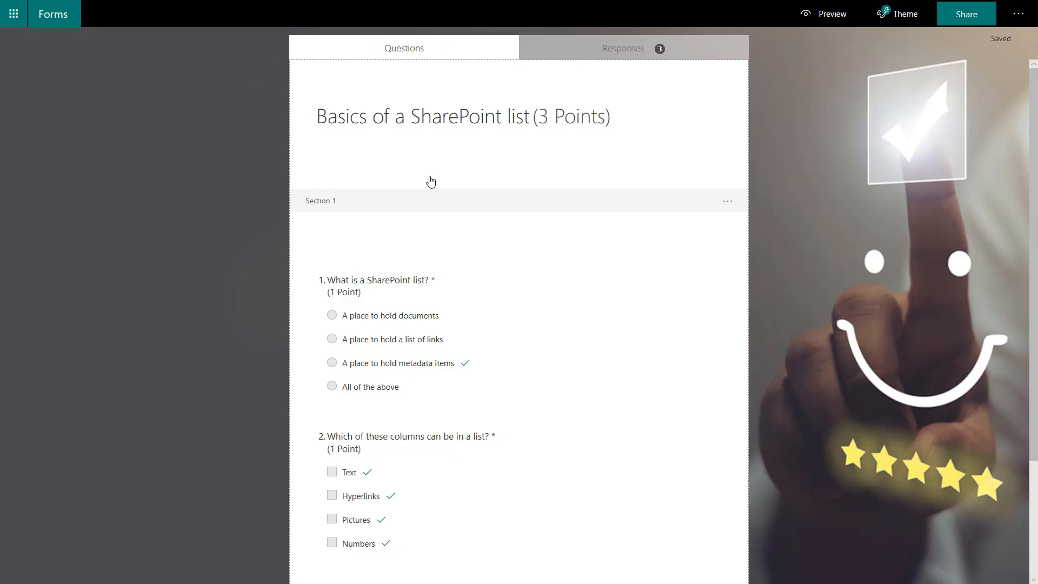
left_click(592, 61)
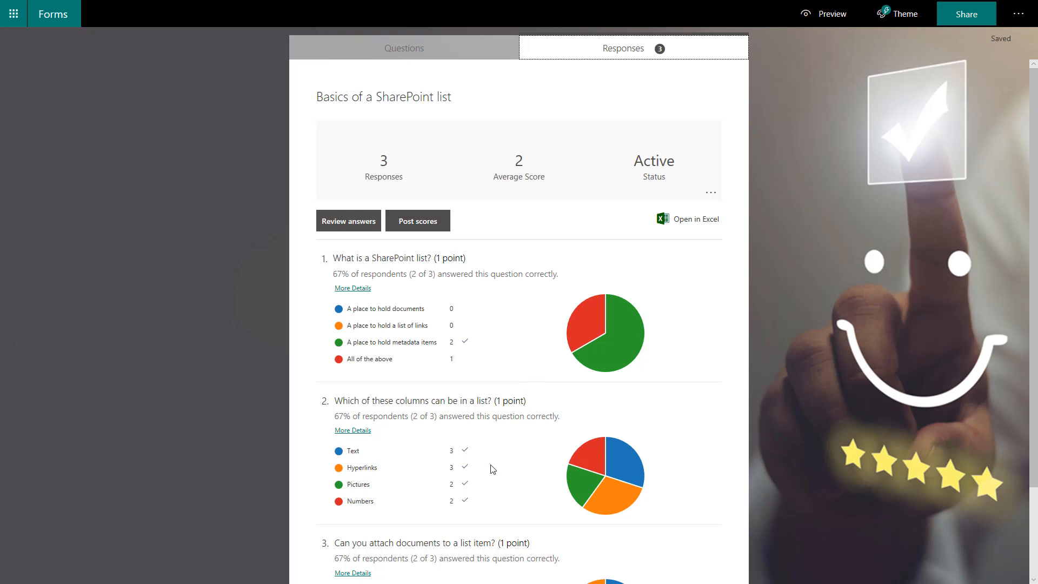
scroll(493, 469, "down", 2)
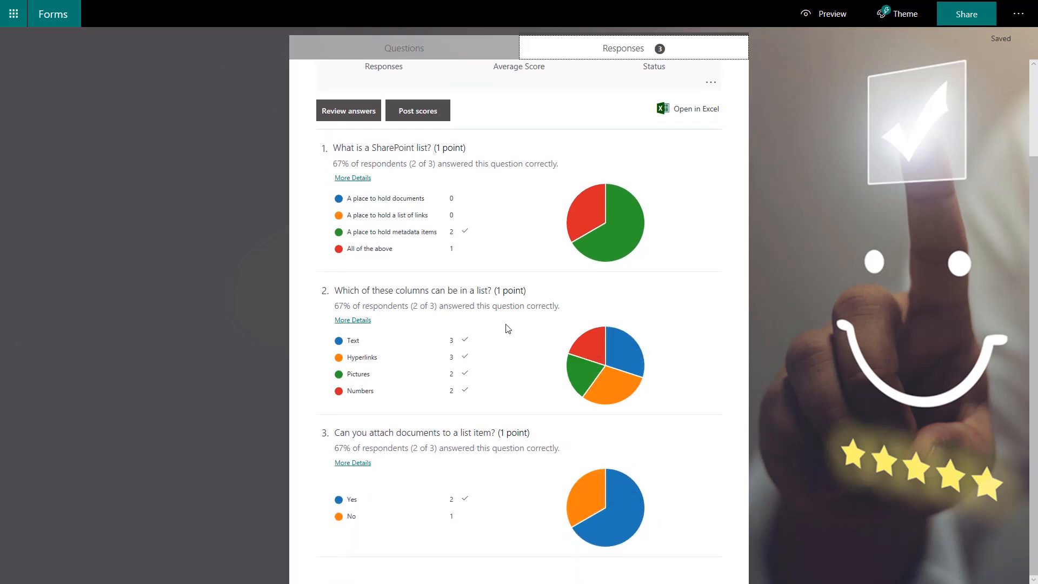
scroll(508, 328, "up", 2)
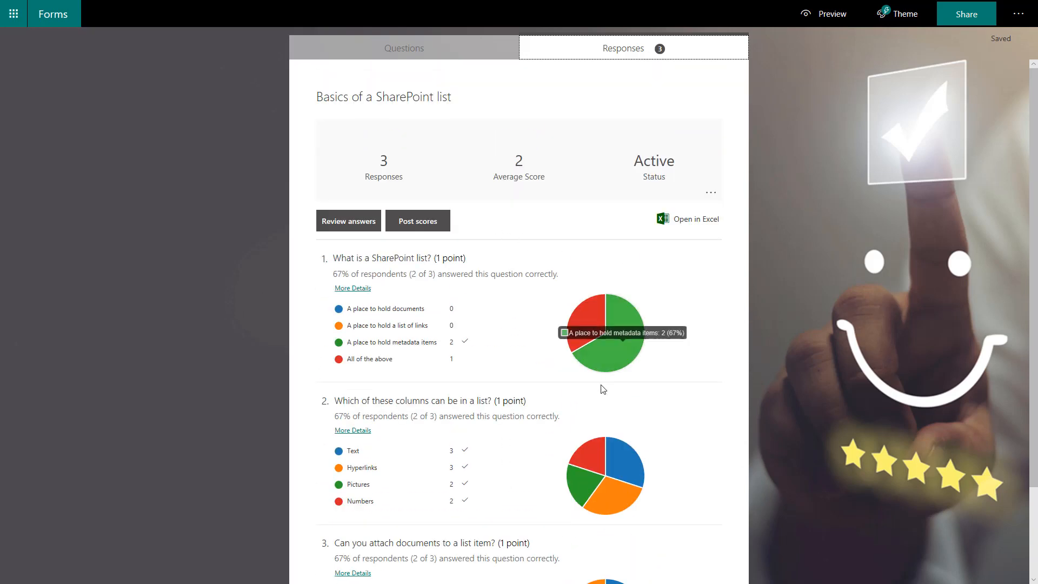
double_click(516, 165)
left_click(521, 217)
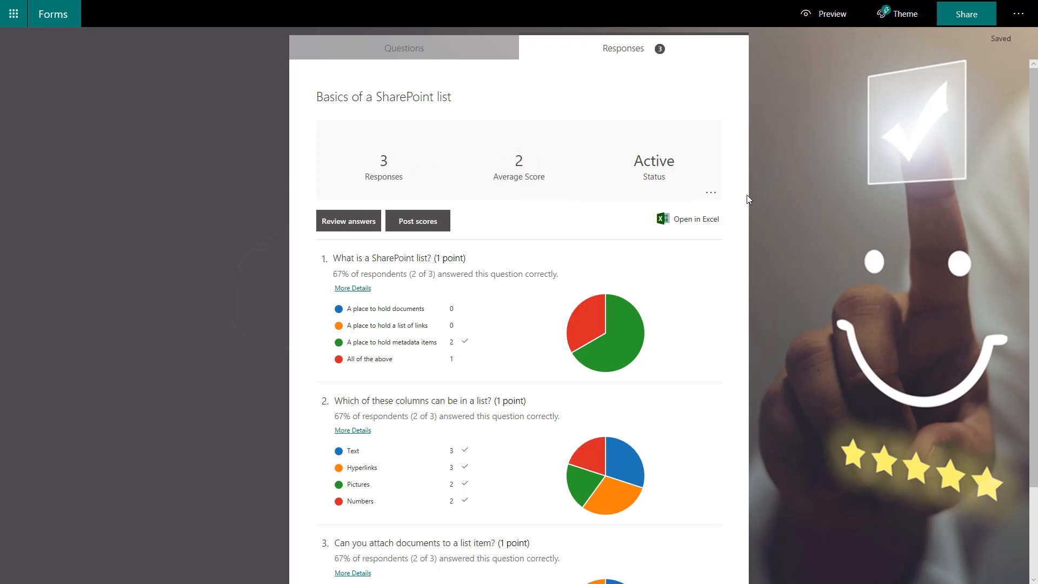
- Check the quiz's additional response options and its grades page for posting scores
left_click(711, 193)
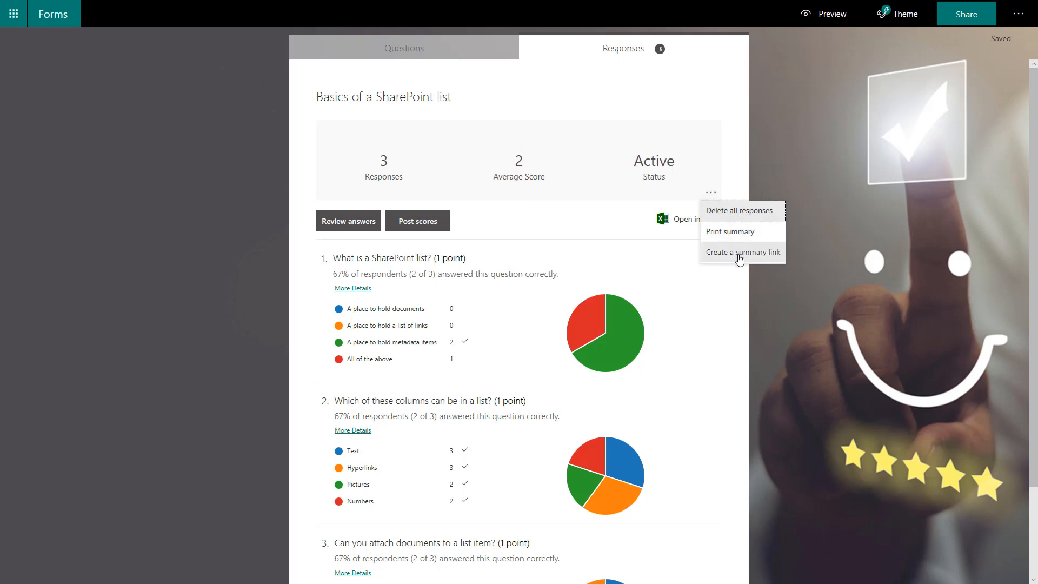
left_click(544, 222)
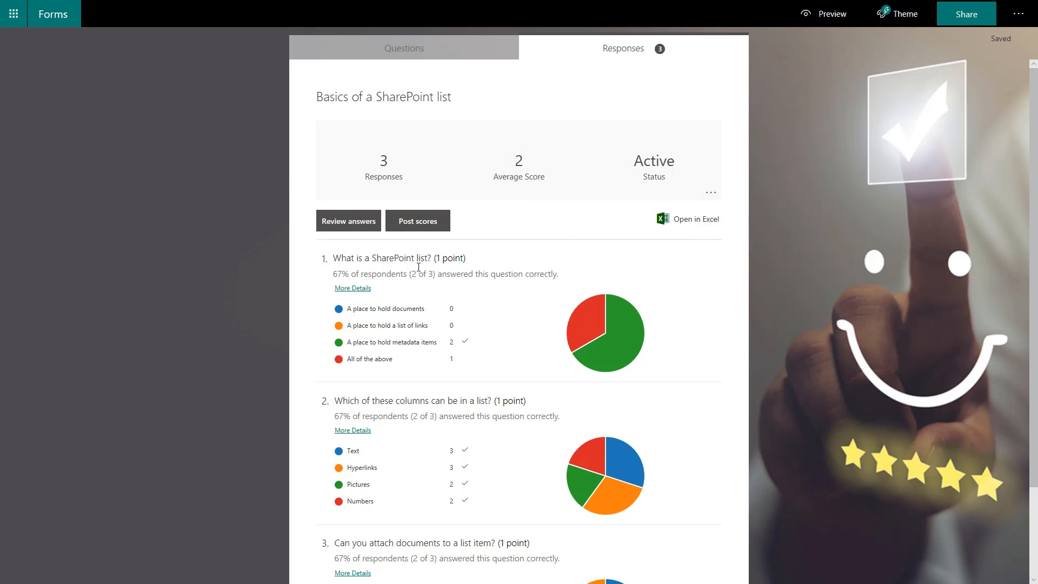
left_click(414, 223)
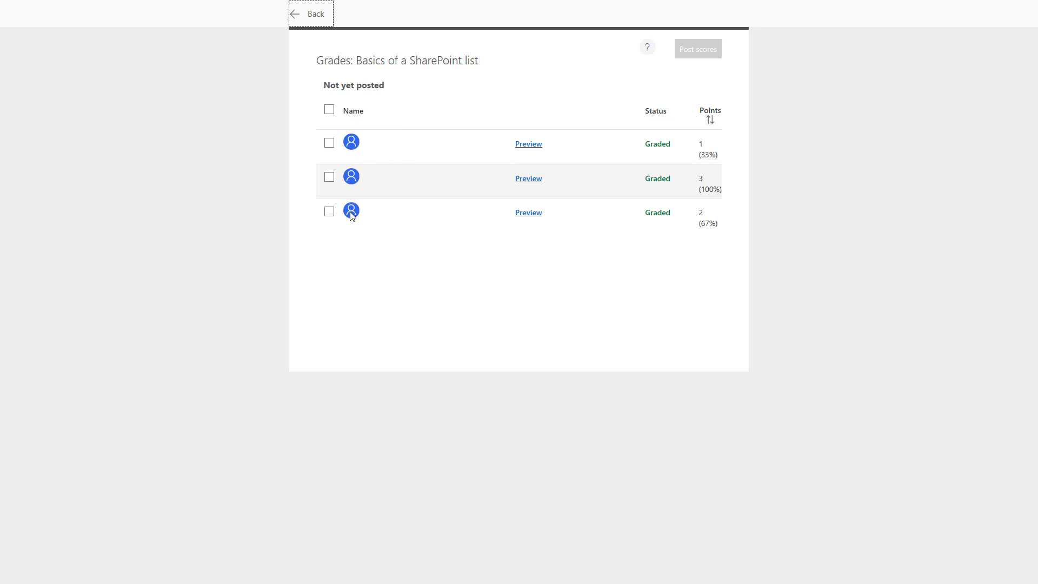
left_click(297, 19)
- Restrict the quiz's sharing setting to Only people in my organization can respond
left_click(966, 14)
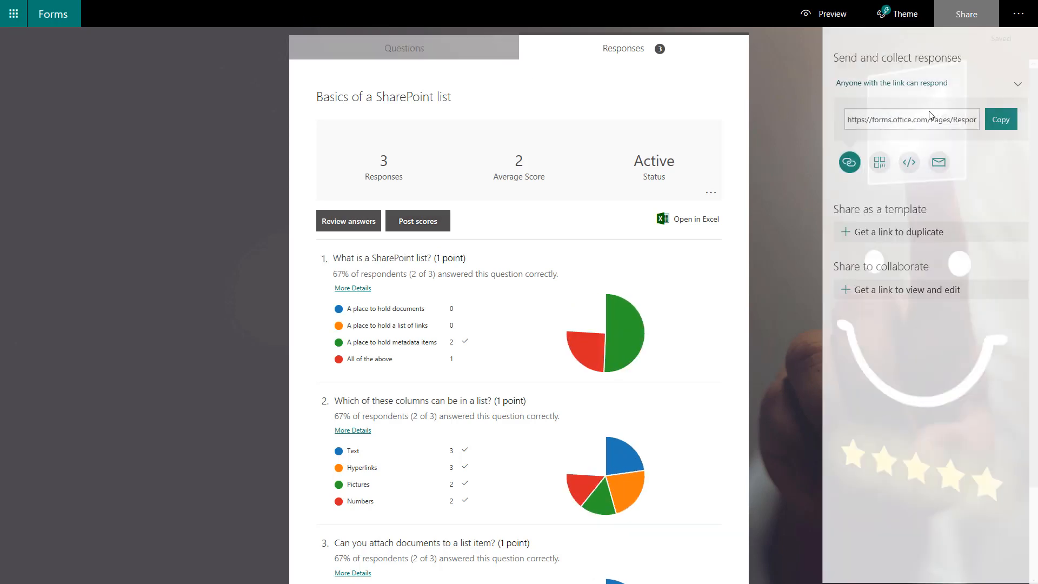
left_click(938, 89)
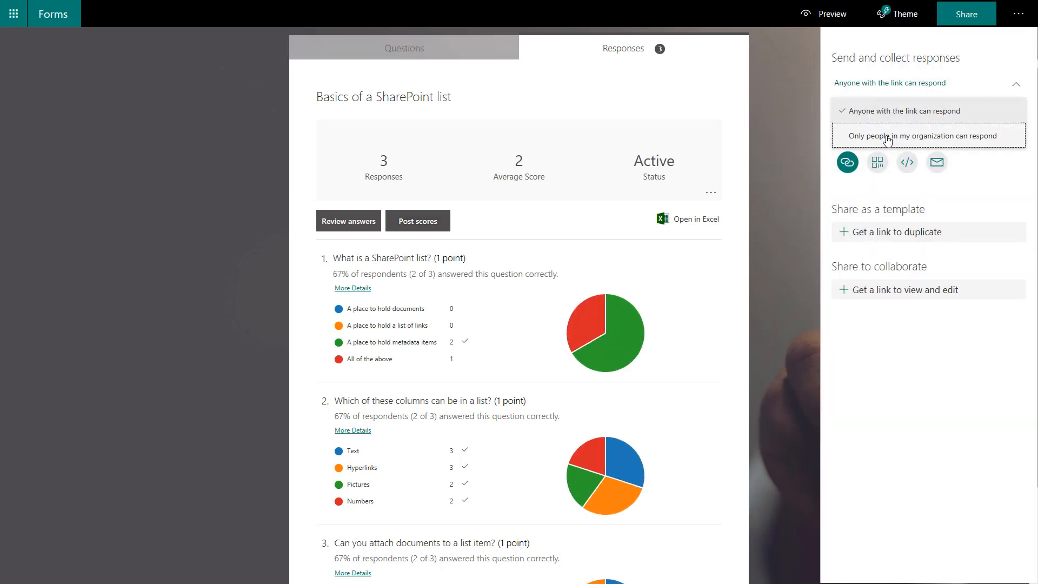
left_click(888, 140)
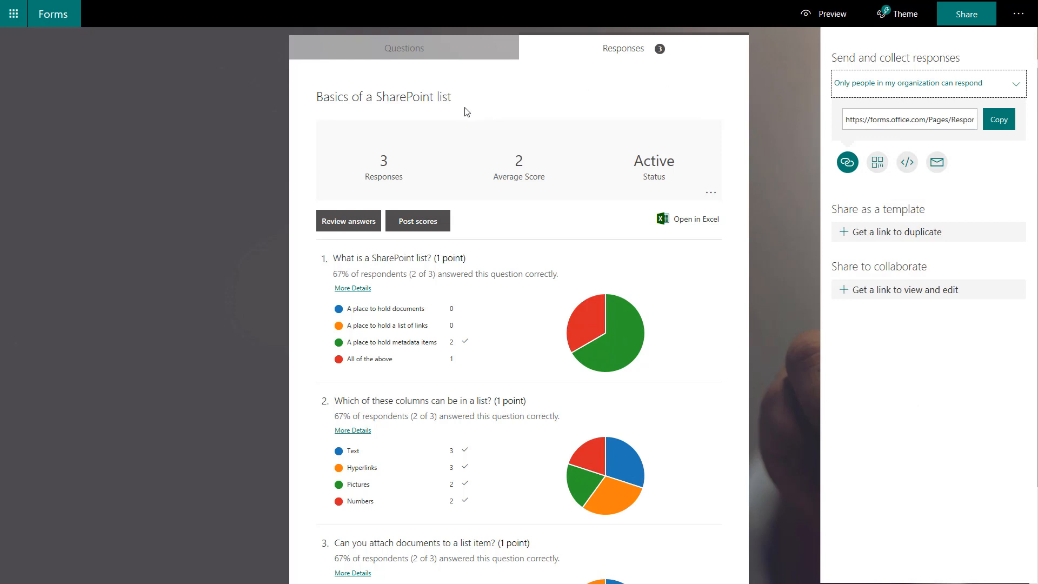
- Review the quiz's grades list and each respondent's auto-graded answers, and return to the response summary
left_click(415, 222)
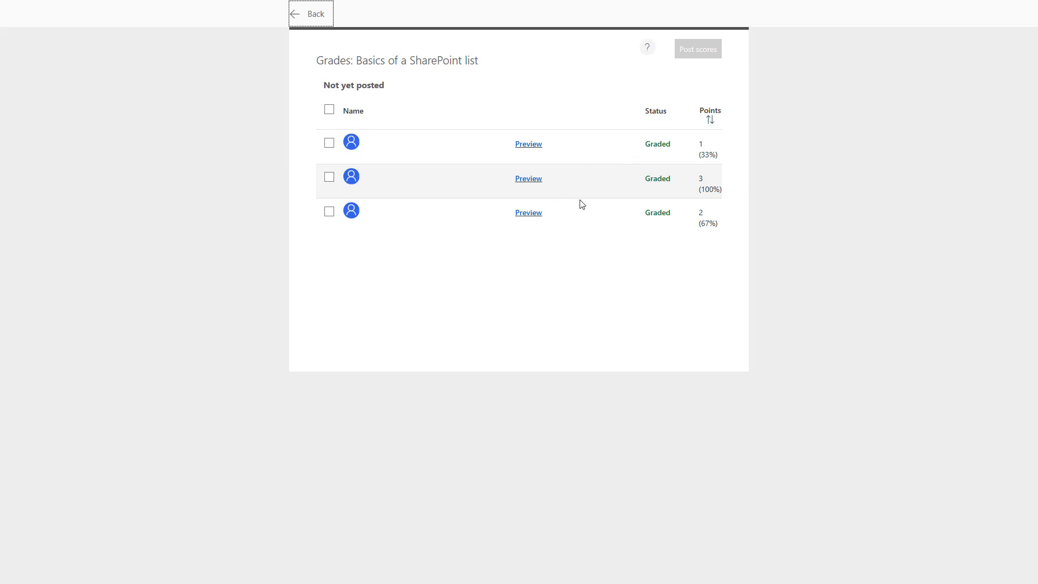
left_click(313, 16)
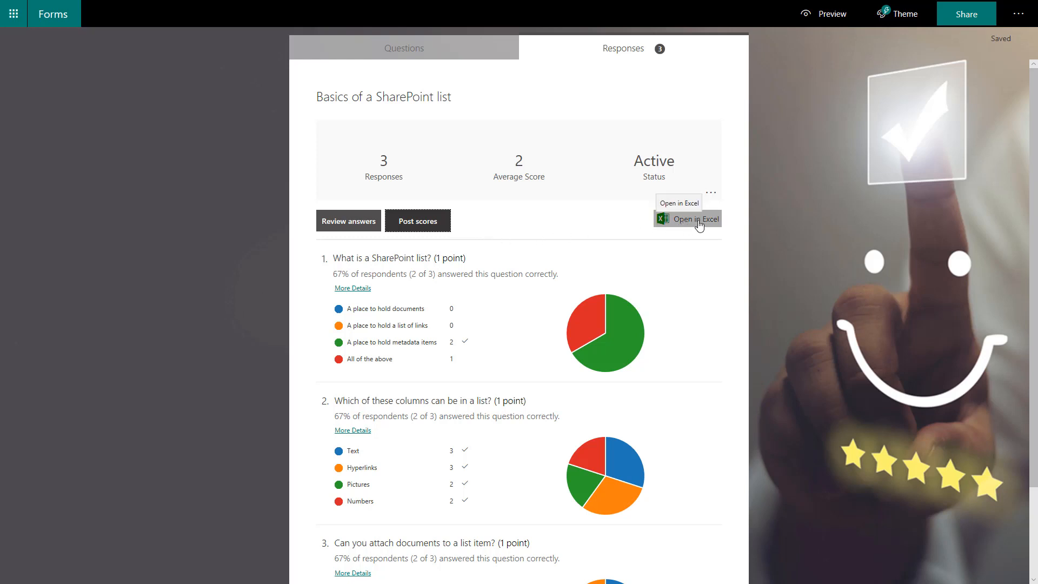
left_click(335, 224)
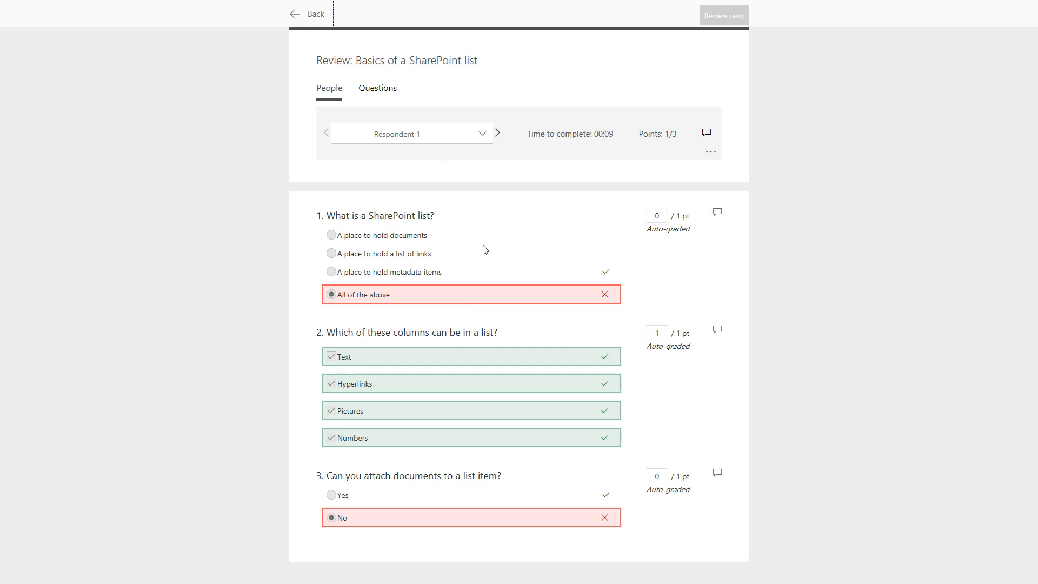
left_click(498, 135)
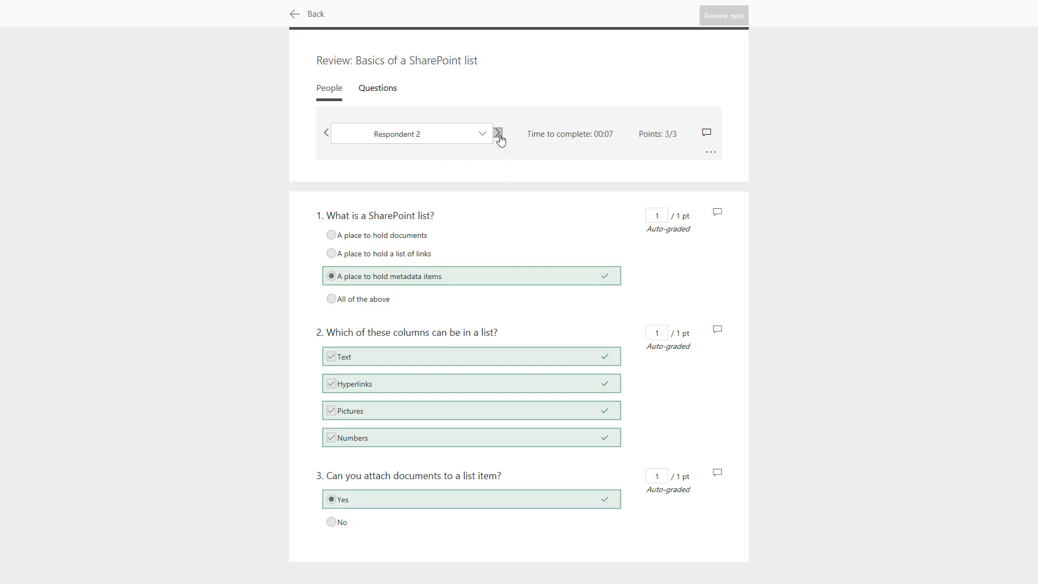
left_click(499, 136)
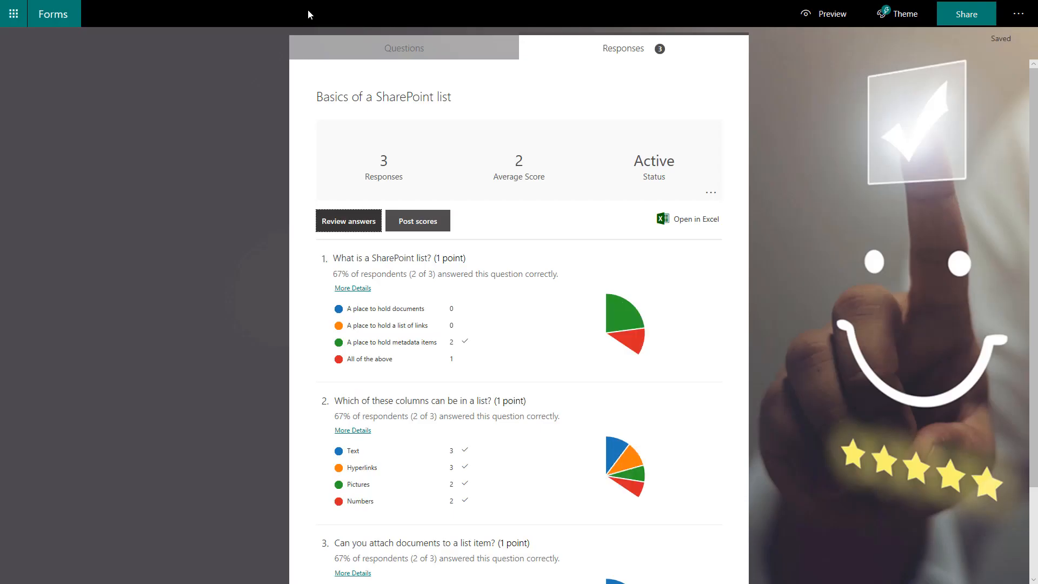
left_click(308, 13)
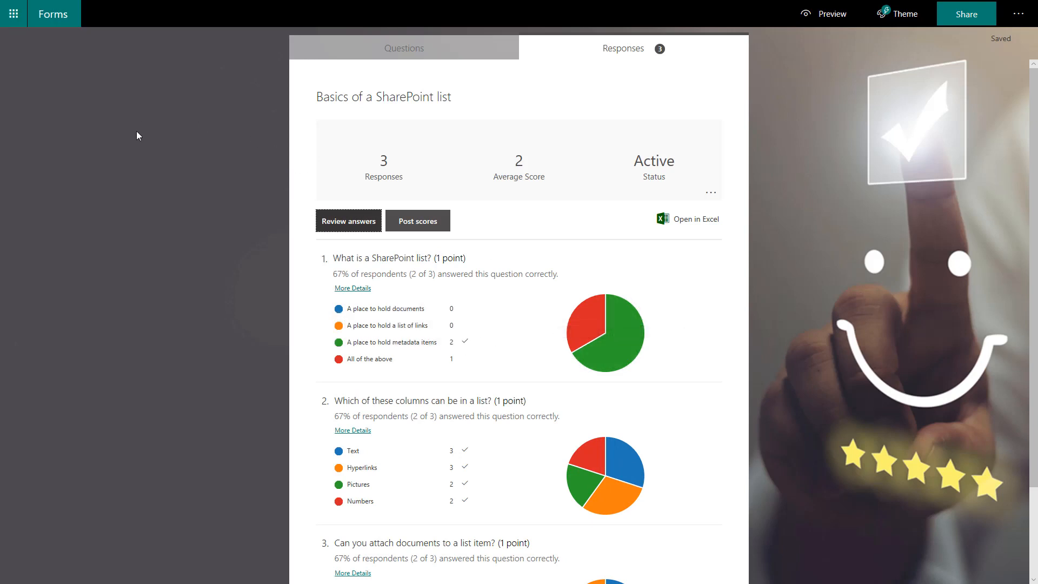
- Leave the quiz for the forms overview, switch to Microsoft Teams, and dismiss the desktop notifications prompt
left_click(54, 17)
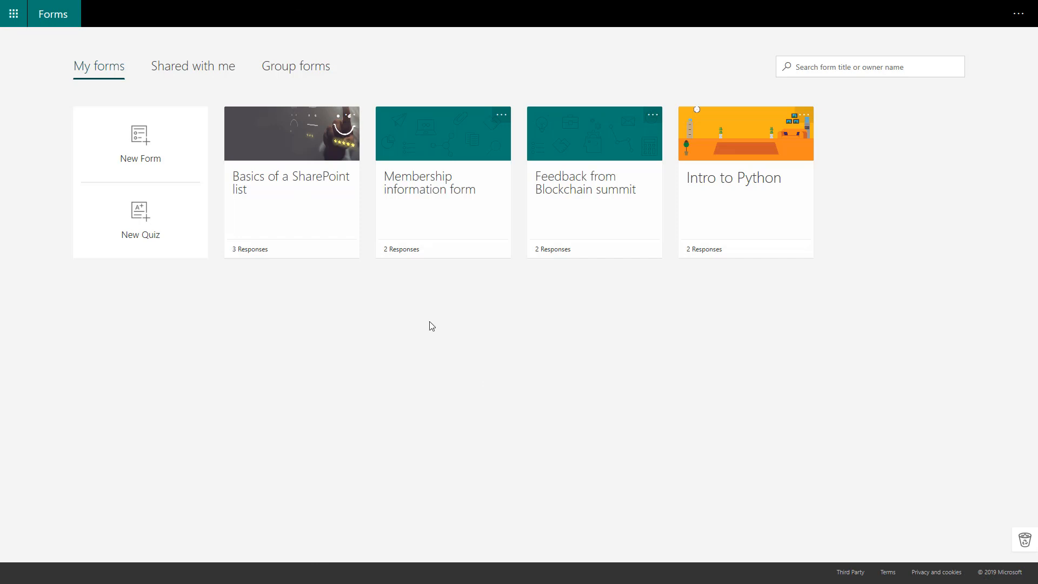
left_click(12, 22)
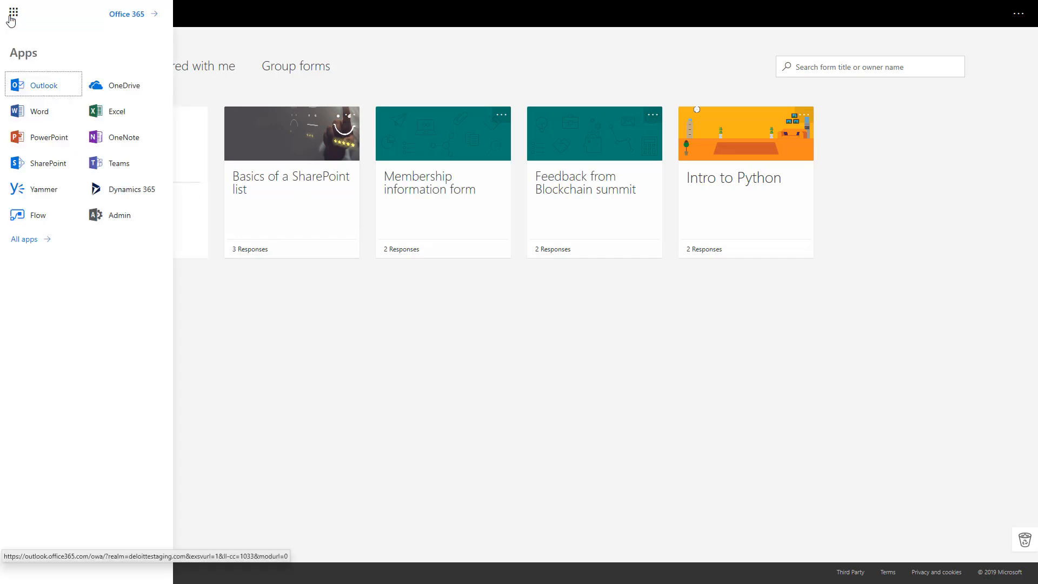
left_click(95, 164)
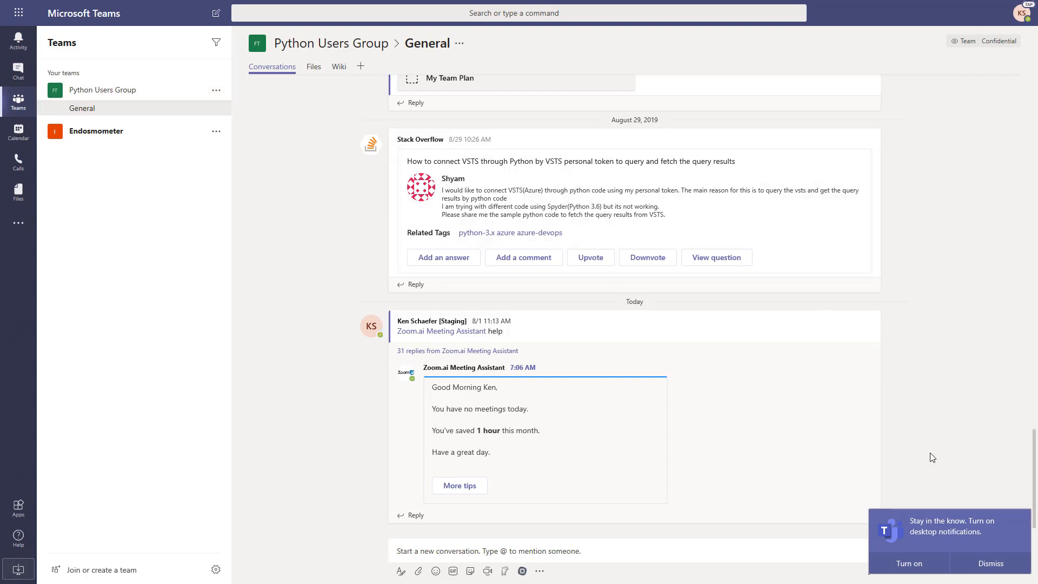
left_click(988, 565)
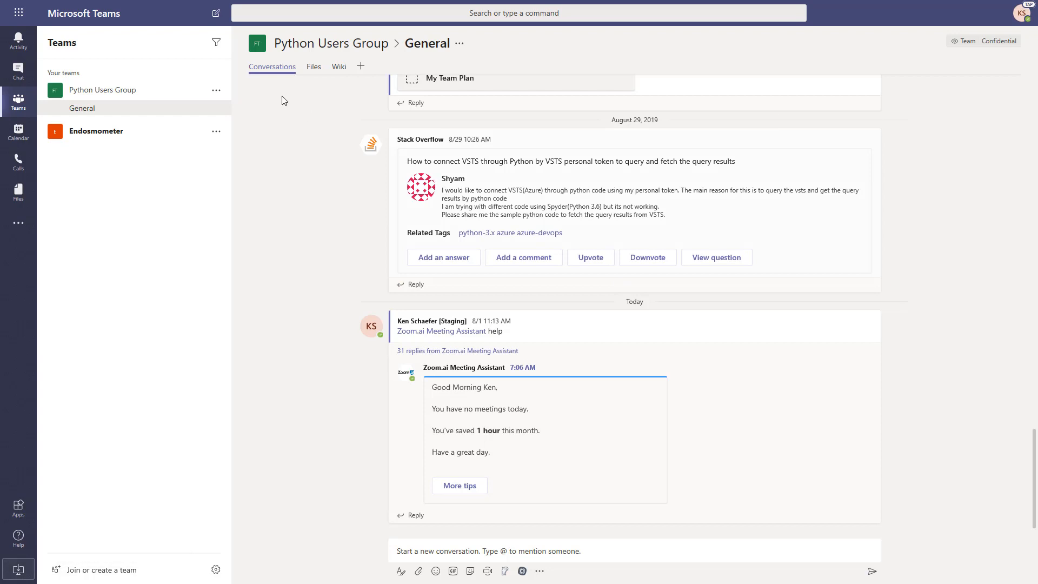
- Add a Forms tab to the General channel of Python Users Group by creating a shared form named New Form
left_click(361, 69)
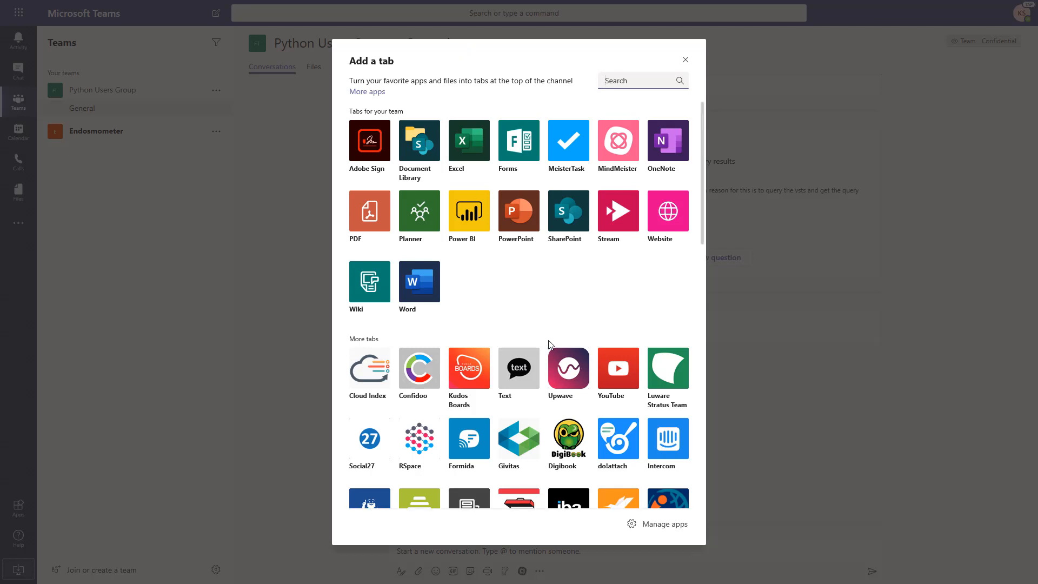
left_click(520, 147)
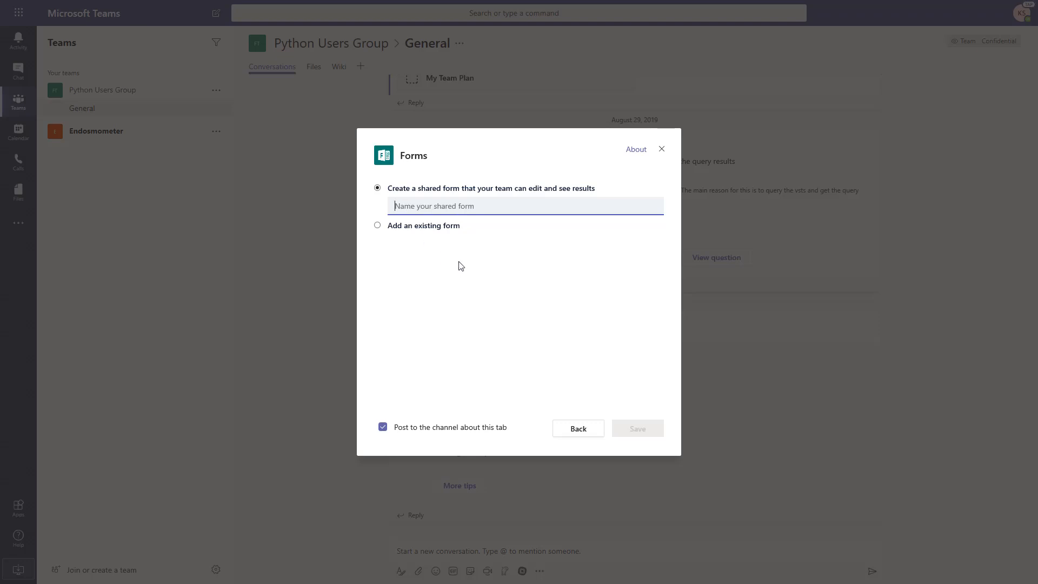
type("New Form")
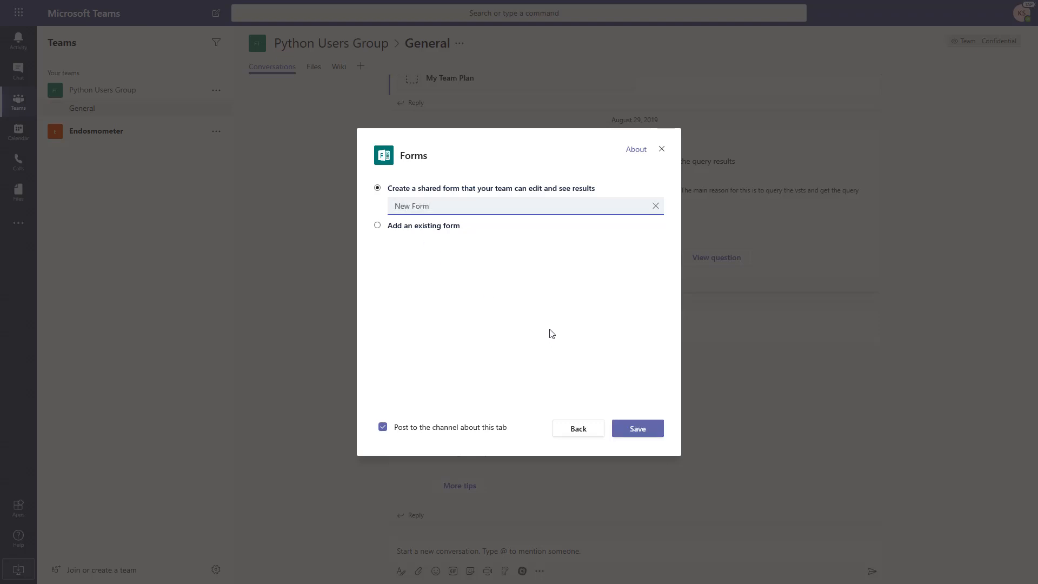
left_click(632, 428)
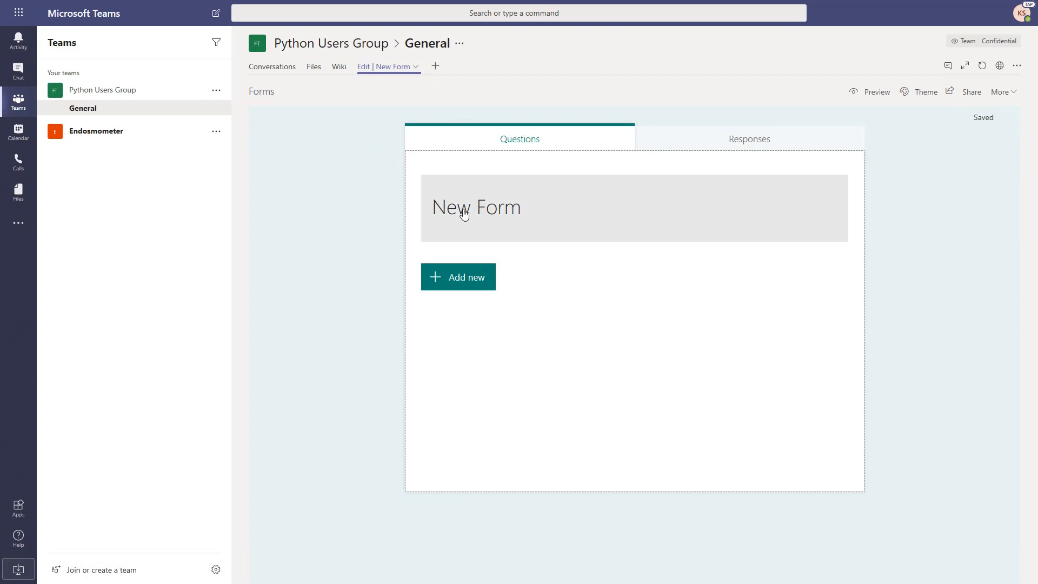
- Add a choice question with the default question and option text to New Form
left_click(474, 215)
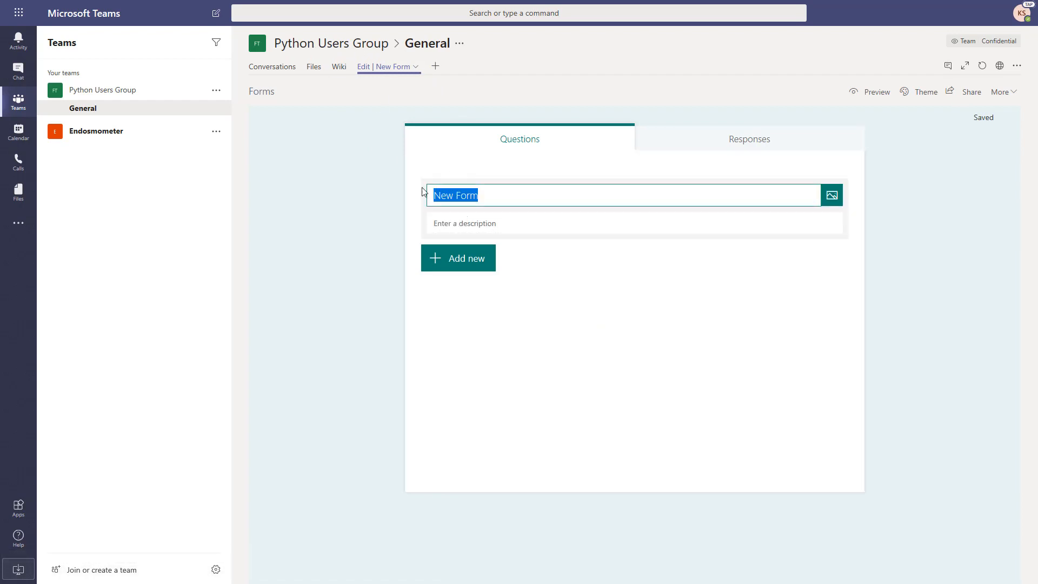
left_click(477, 222)
left_click(484, 270)
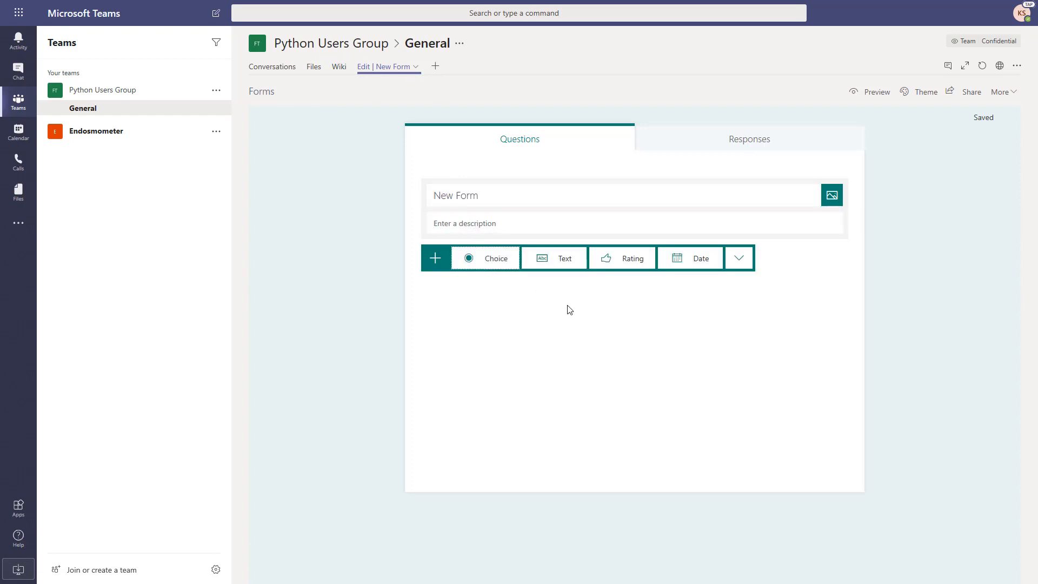
left_click(498, 263)
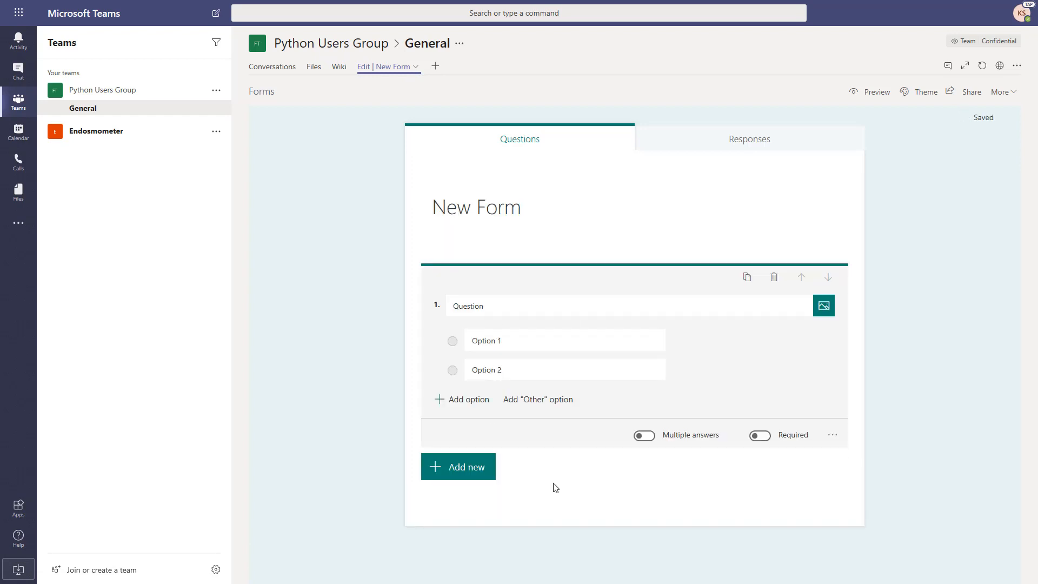
- Check New Form's responses page and its options for sending and sharing, and return to the questions
left_click(749, 138)
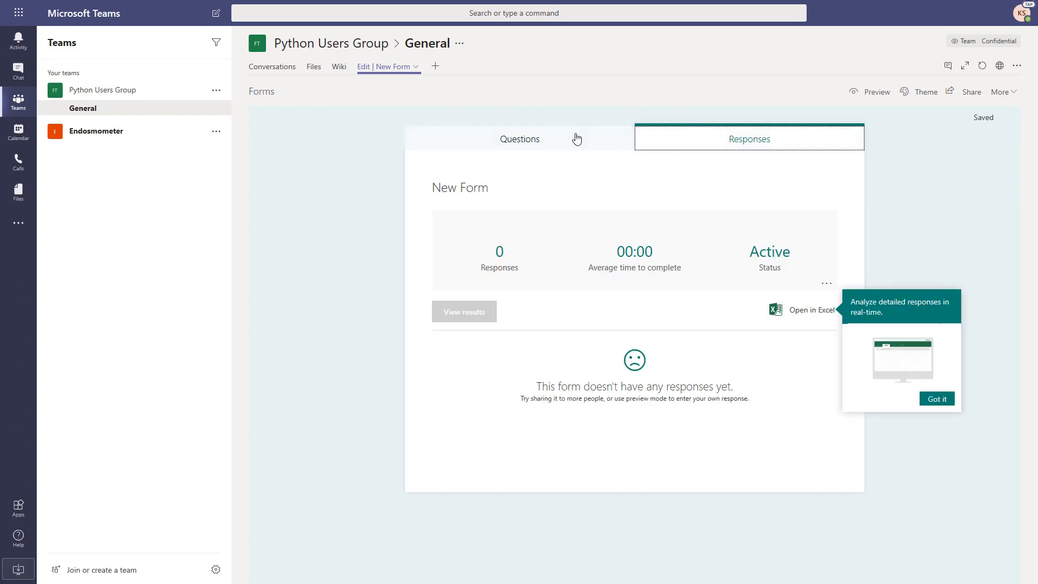
left_click(559, 135)
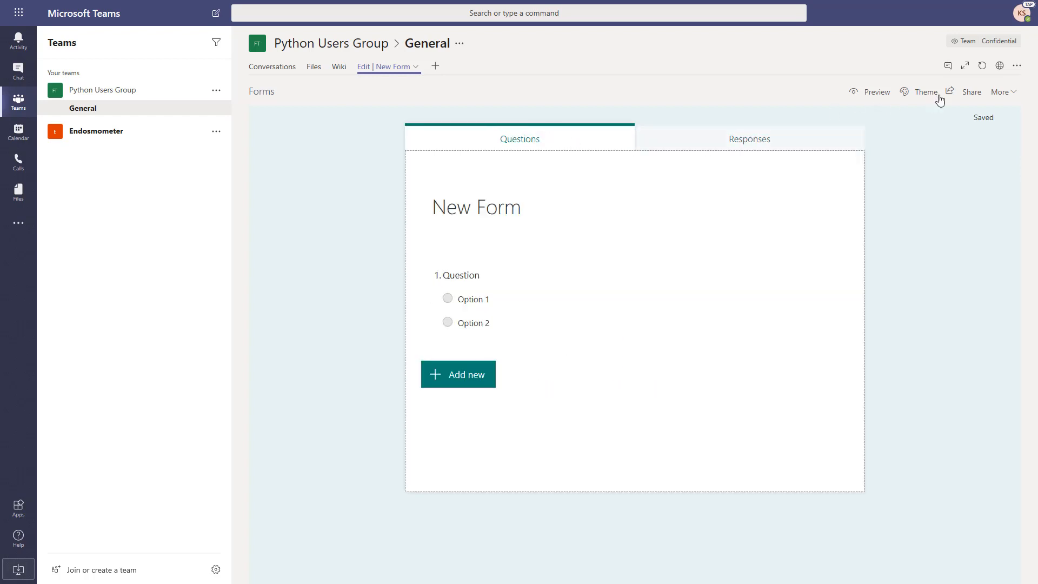
left_click(973, 93)
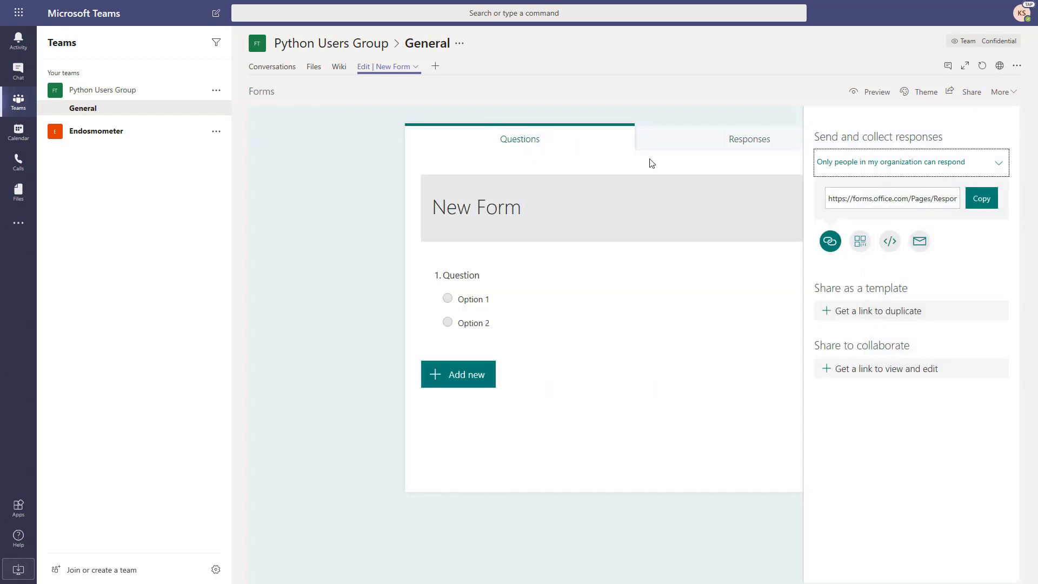
left_click(535, 134)
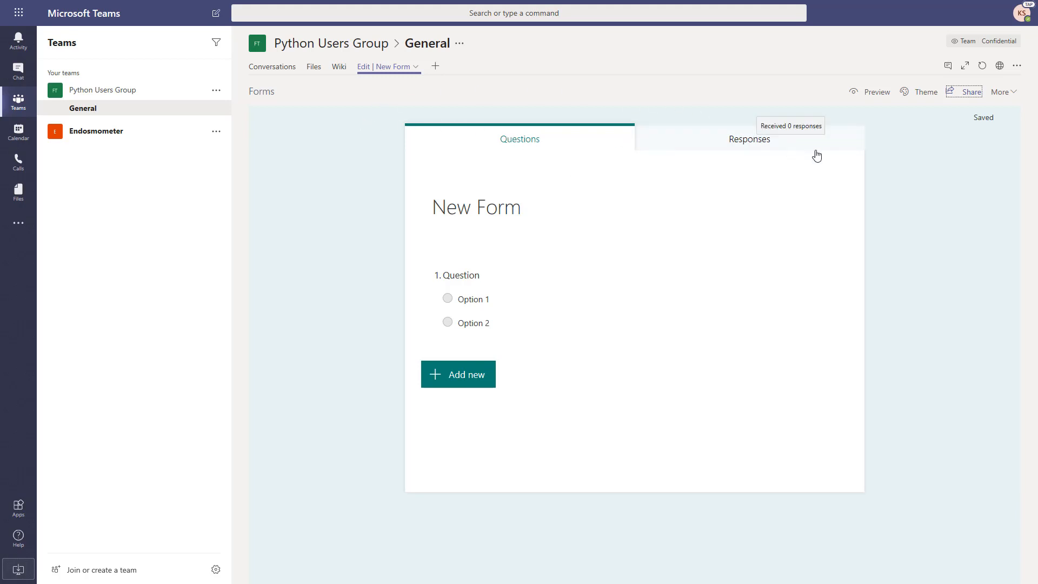
- Apply the park theme with trees and a bench to New Form and close the theme choices
left_click(913, 95)
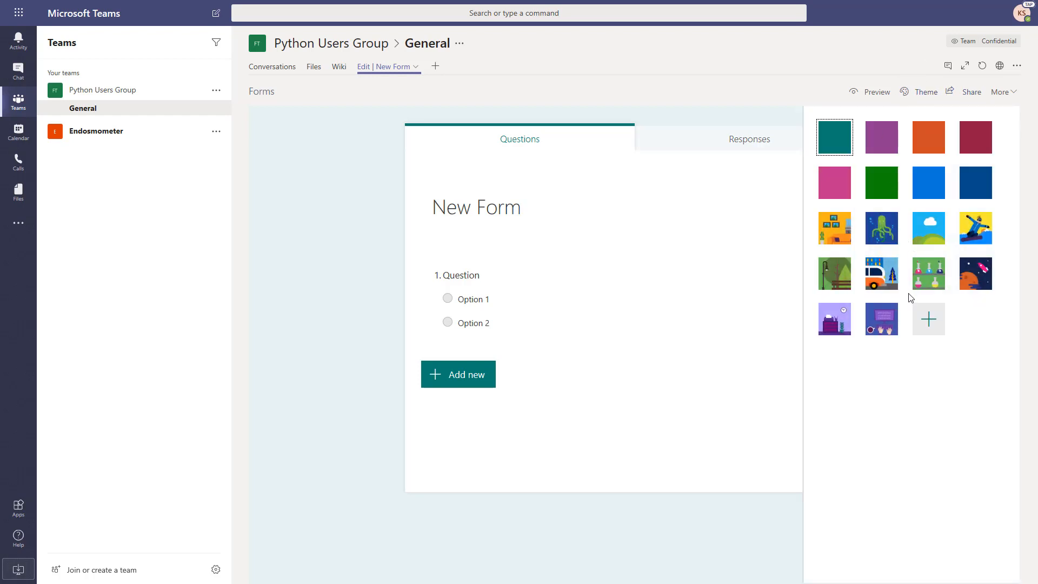
left_click(835, 276)
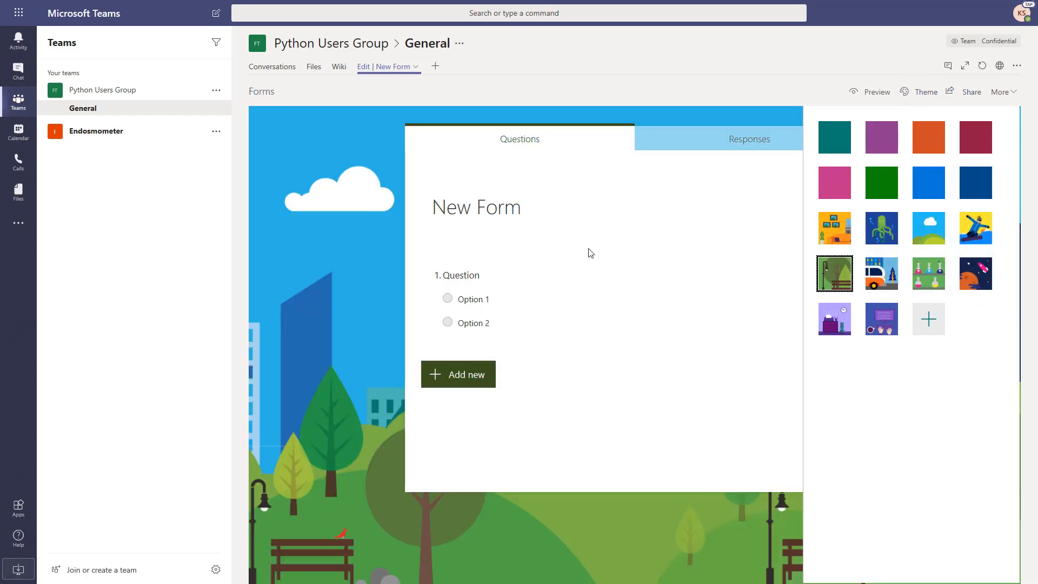
left_click(925, 93)
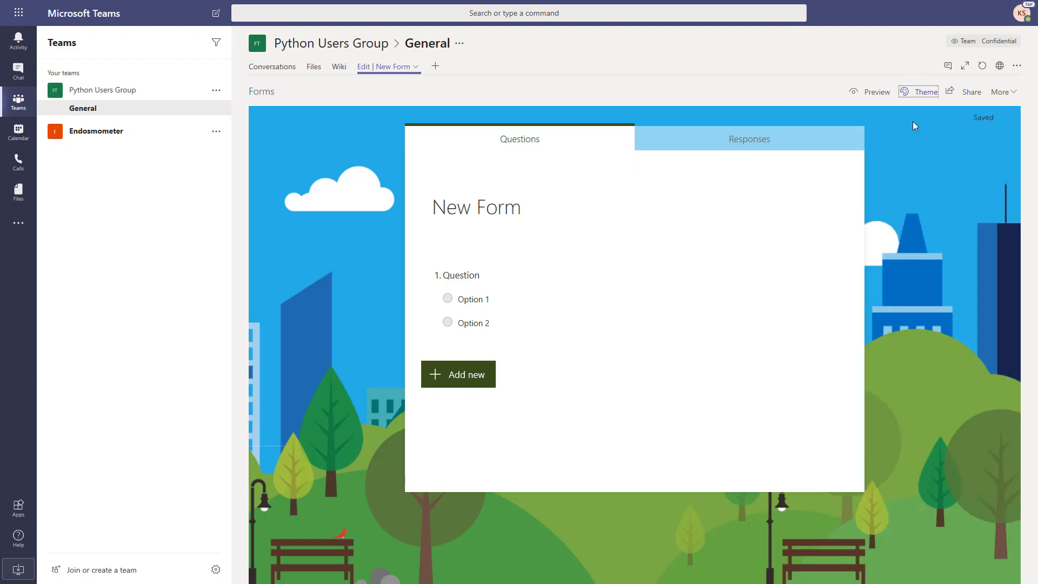
left_click(924, 93)
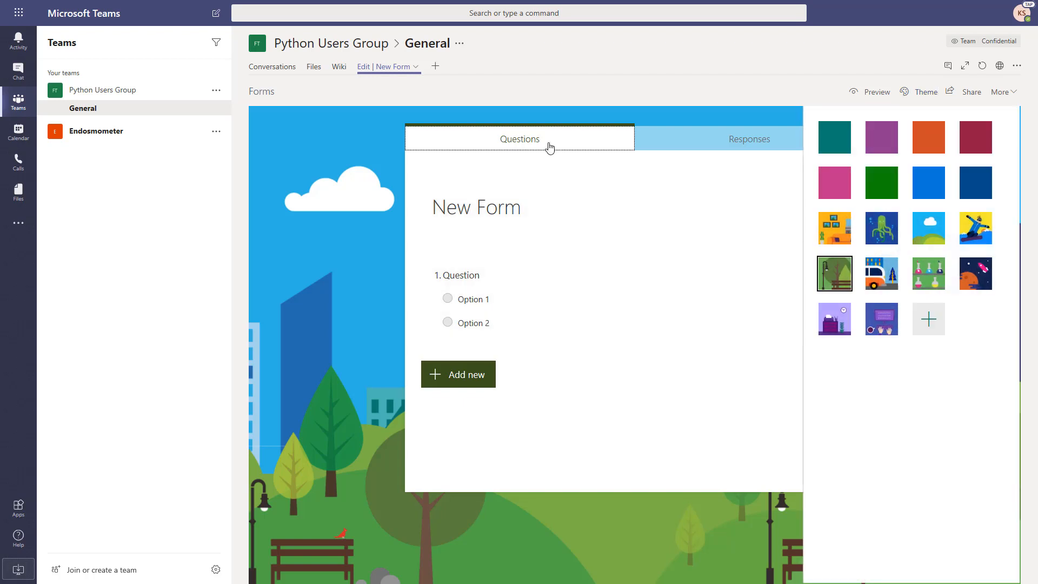
left_click(549, 145)
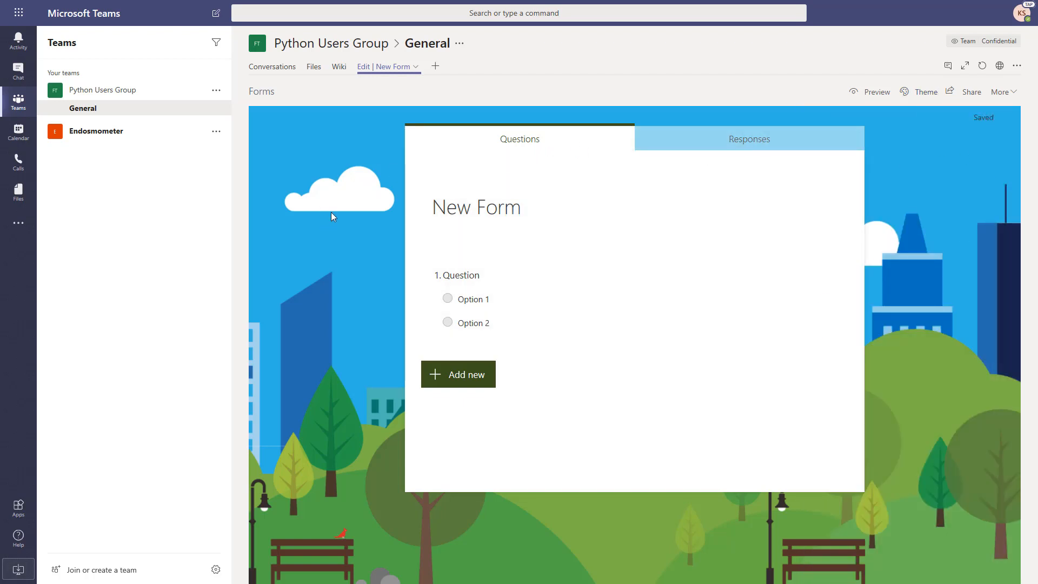
- Start another Forms tab for the channel using an existing form and browse the forms available to add
left_click(435, 67)
left_click(523, 152)
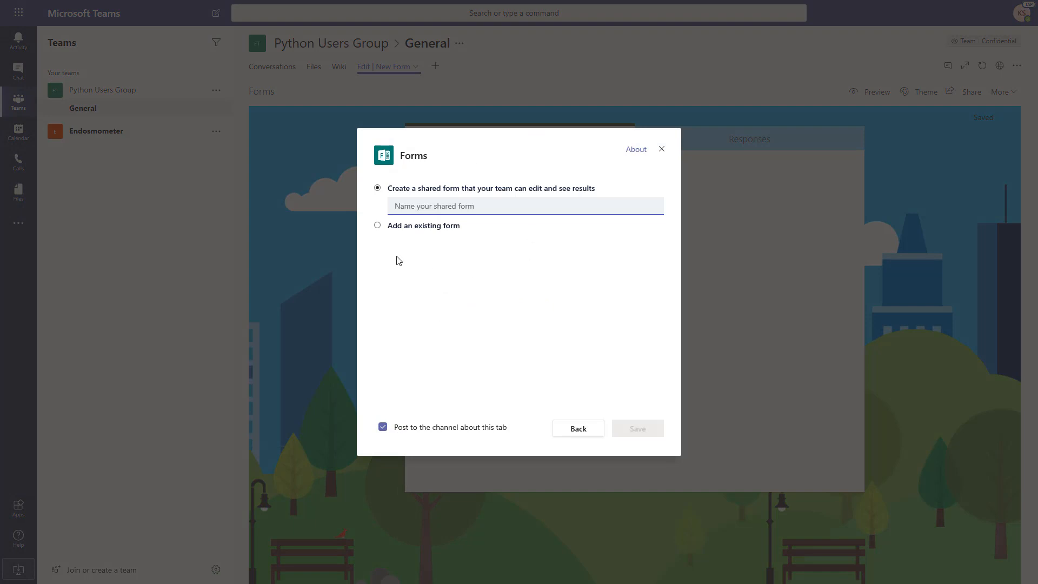
left_click(377, 225)
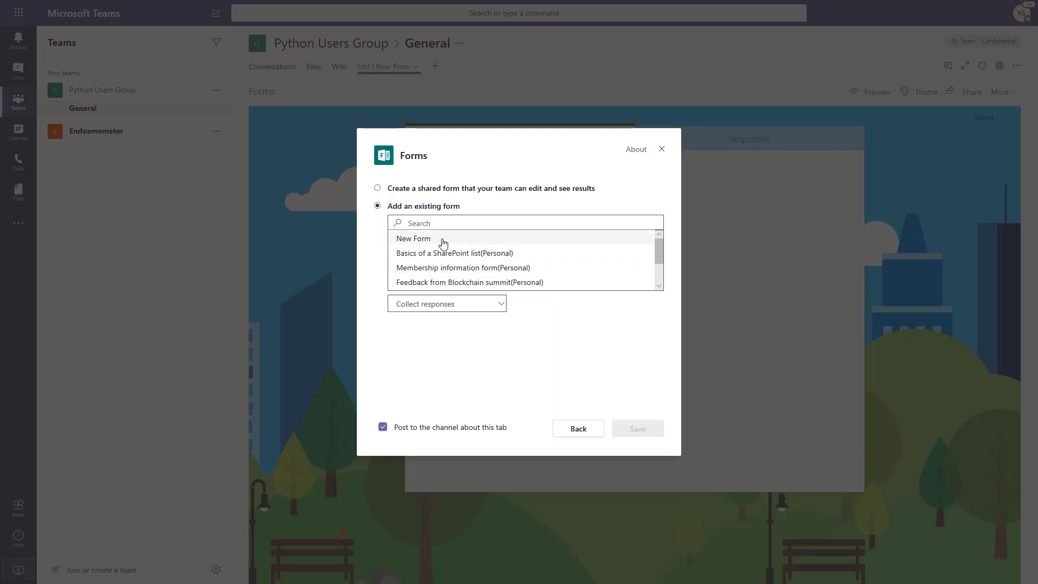
scroll(659, 264, "down", 1)
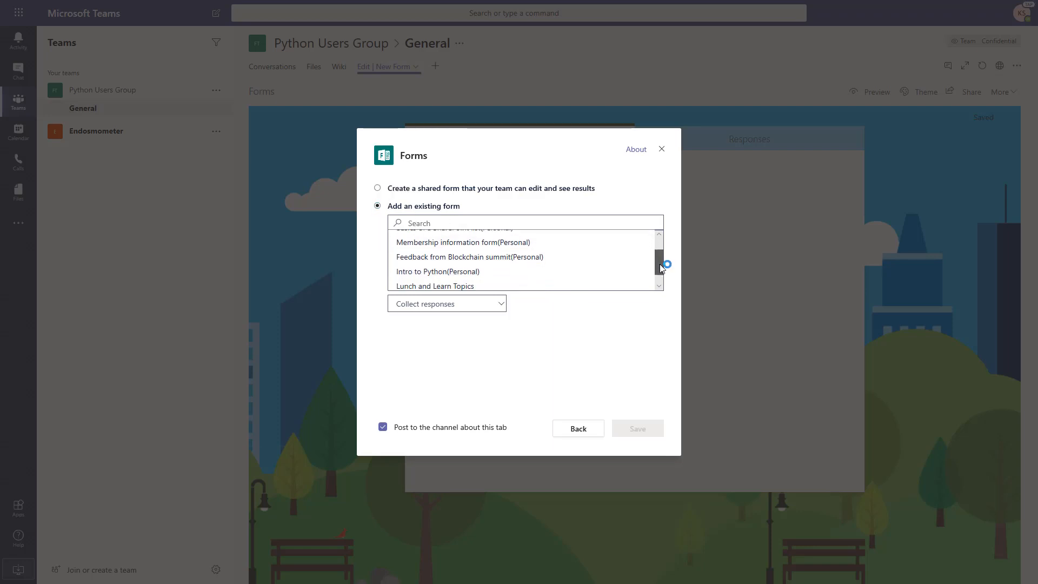
mouse_move(660, 264)
left_mouse_down()
mouse_move(658, 273)
mouse_move(653, 251)
left_mouse_up()
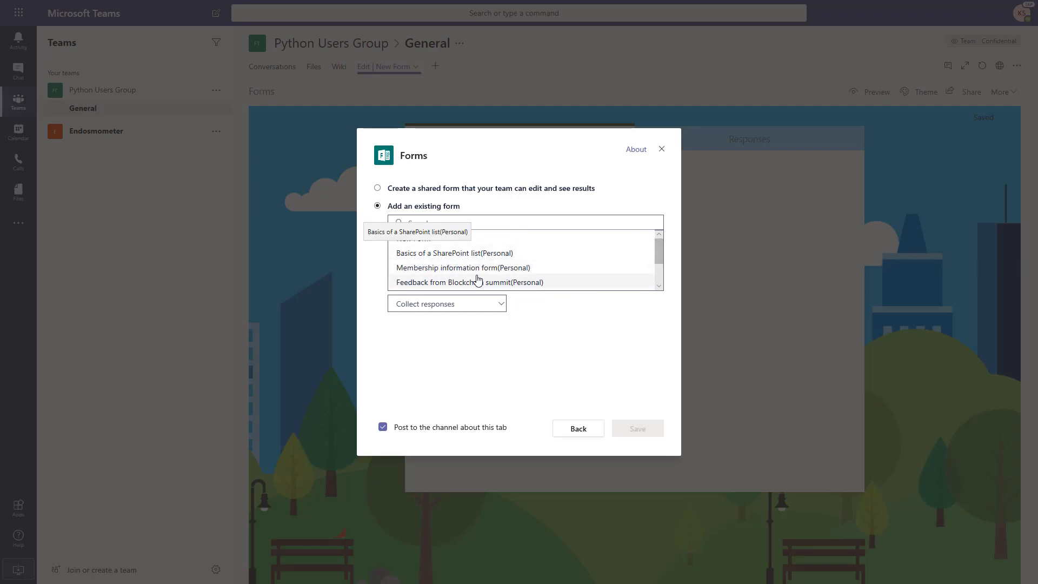
left_click_drag(658, 247, 659, 255)
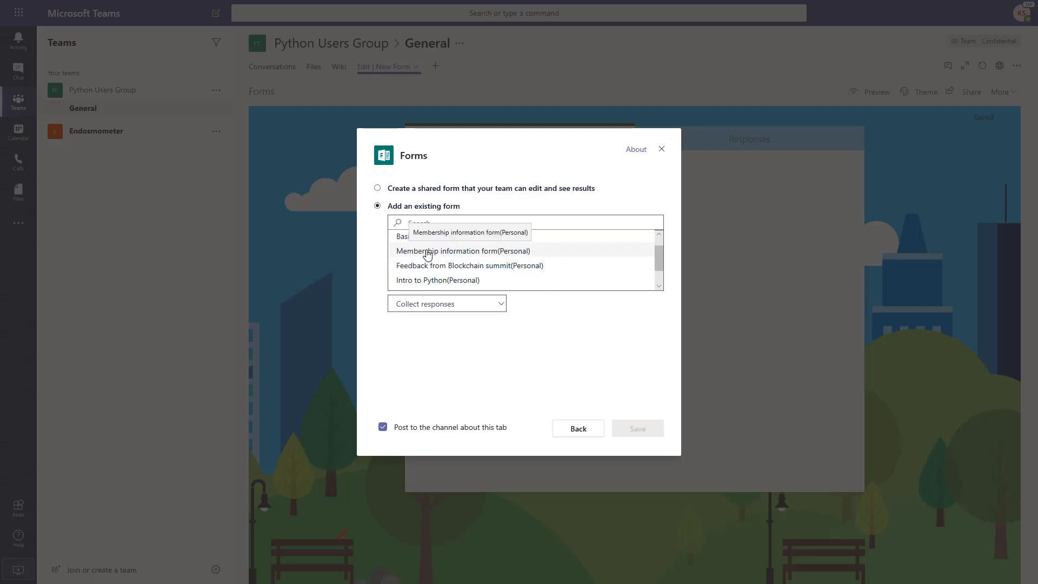
left_click_drag(661, 258, 661, 268)
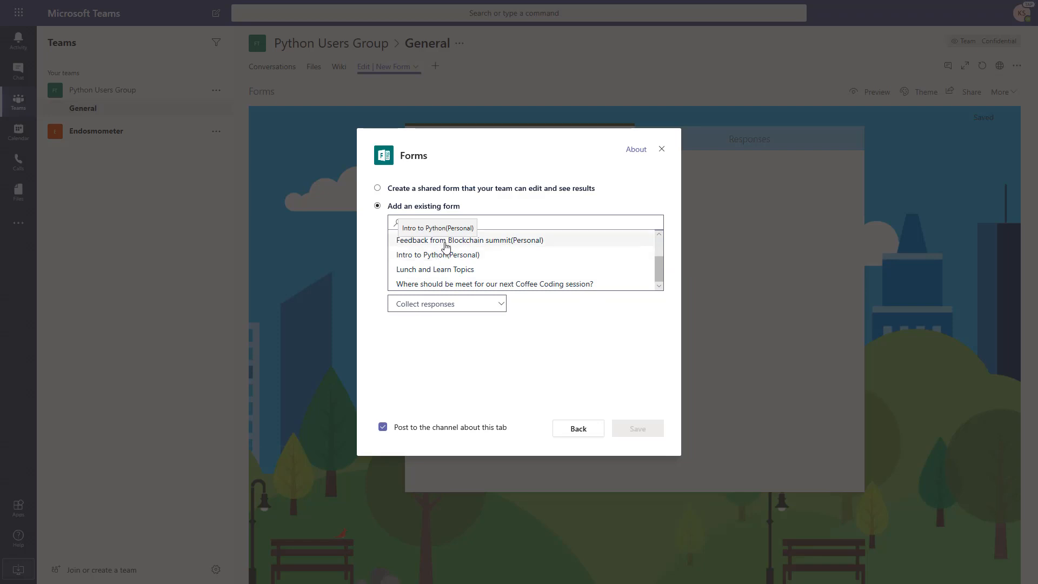
scroll(512, 260, "up", 1)
- Compare the tab purposes offered for the personal form Intro to Python and the group form Lunch and Learn Topics
left_click(440, 263)
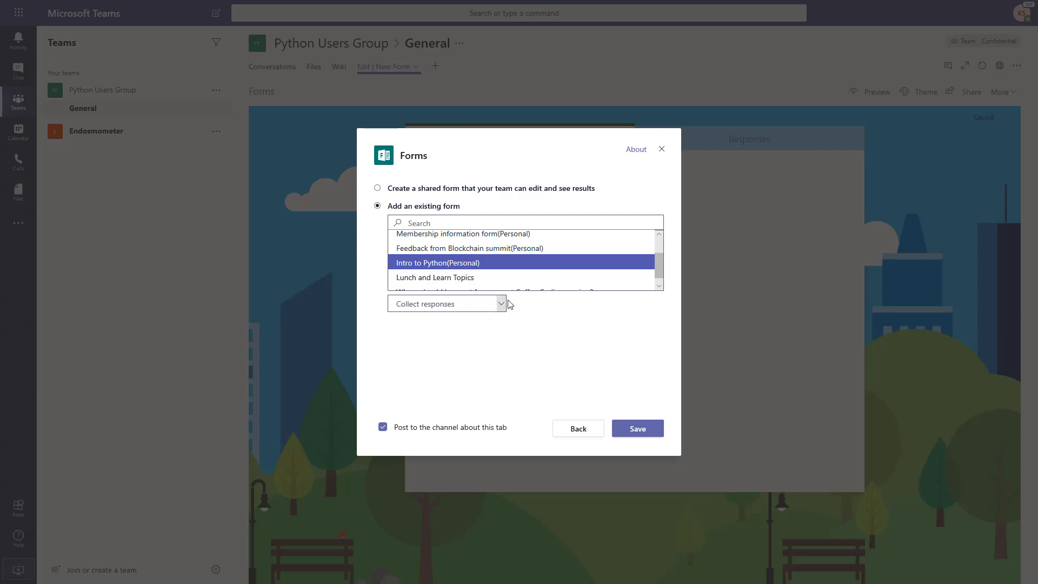
left_click(502, 304)
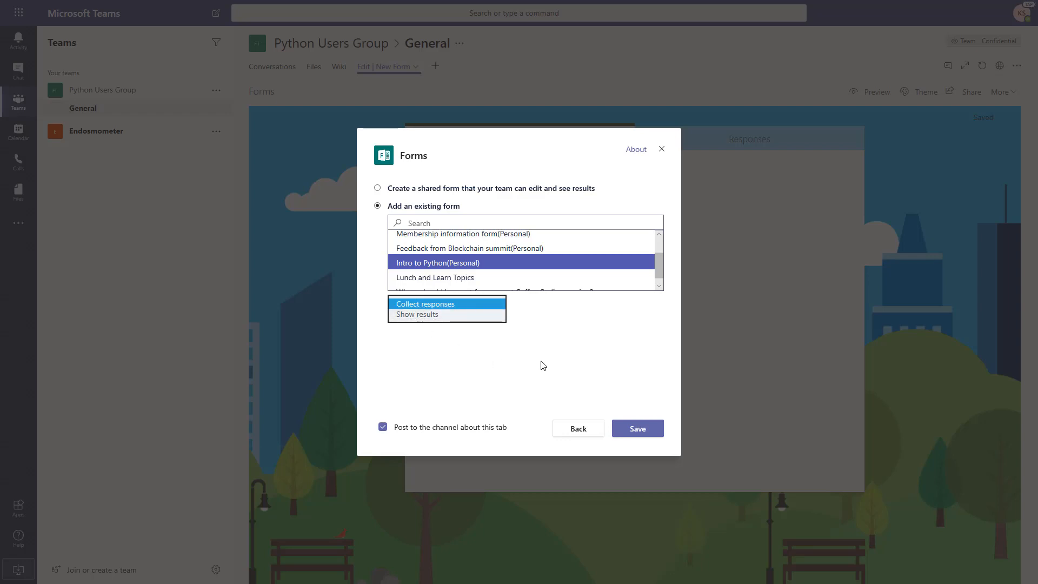
left_click(469, 280)
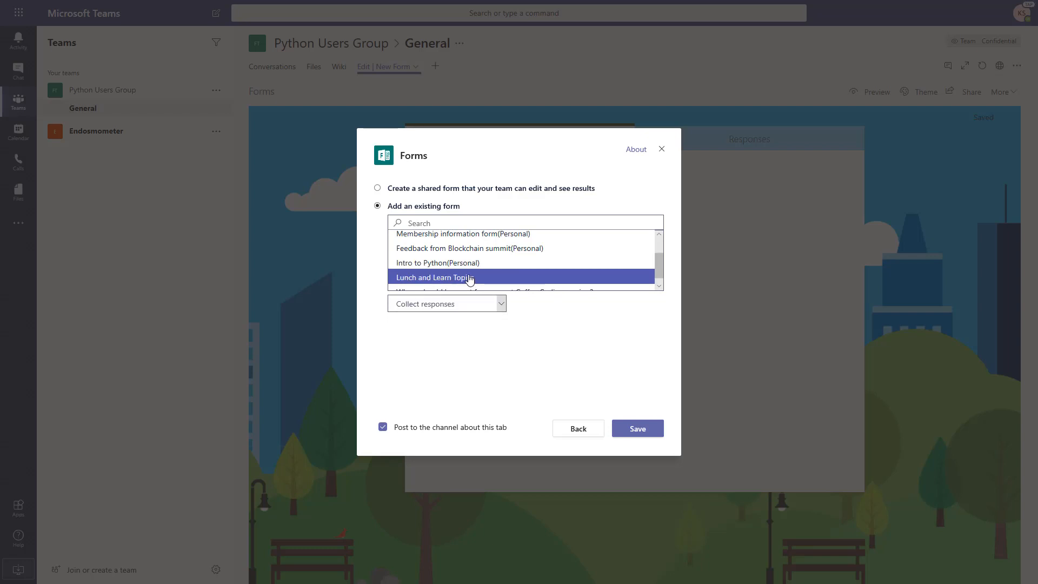
left_click(500, 304)
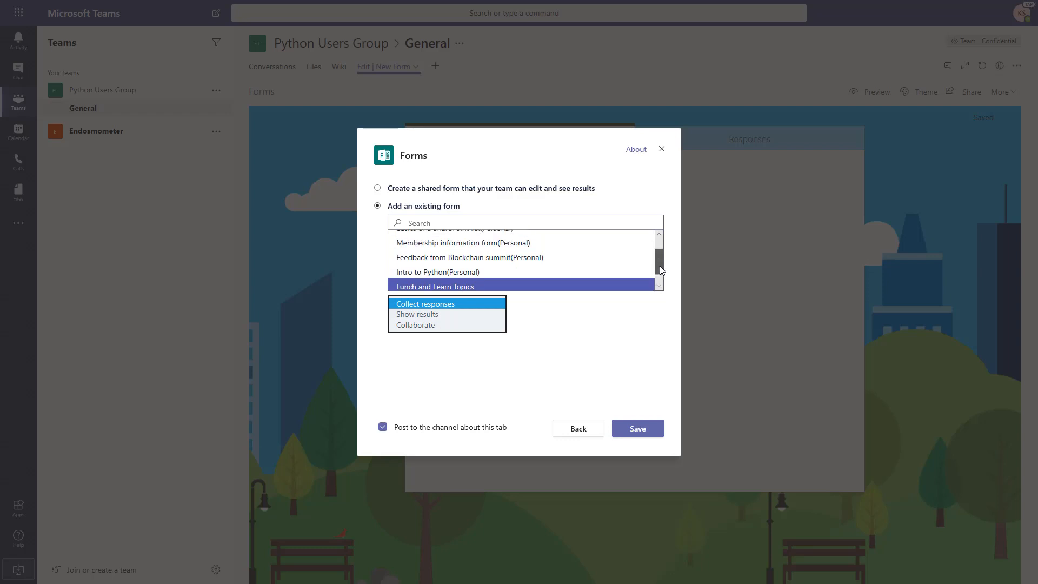
scroll(659, 265, "down", 1)
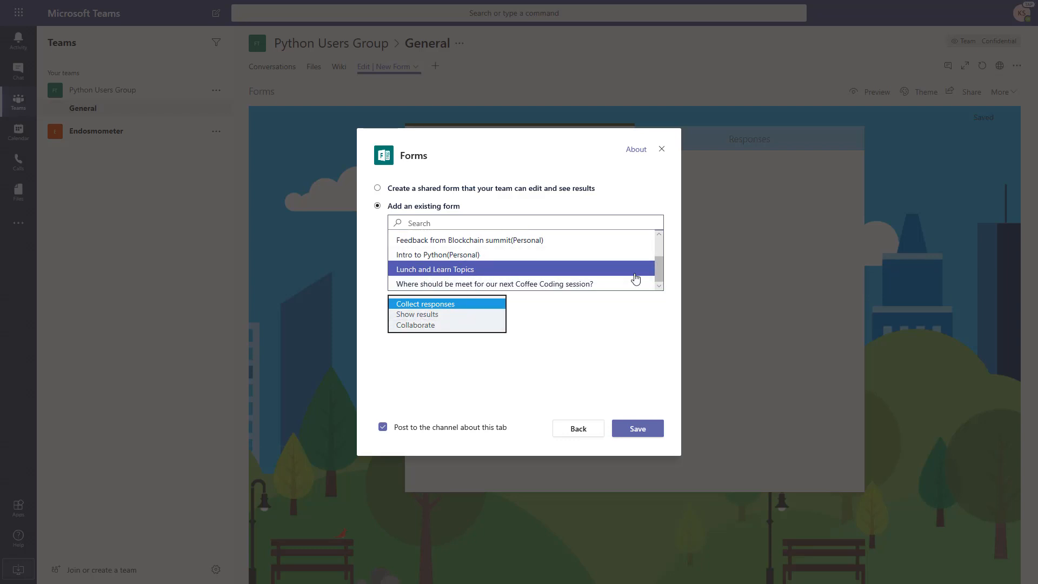
scroll(661, 265, "up", 1)
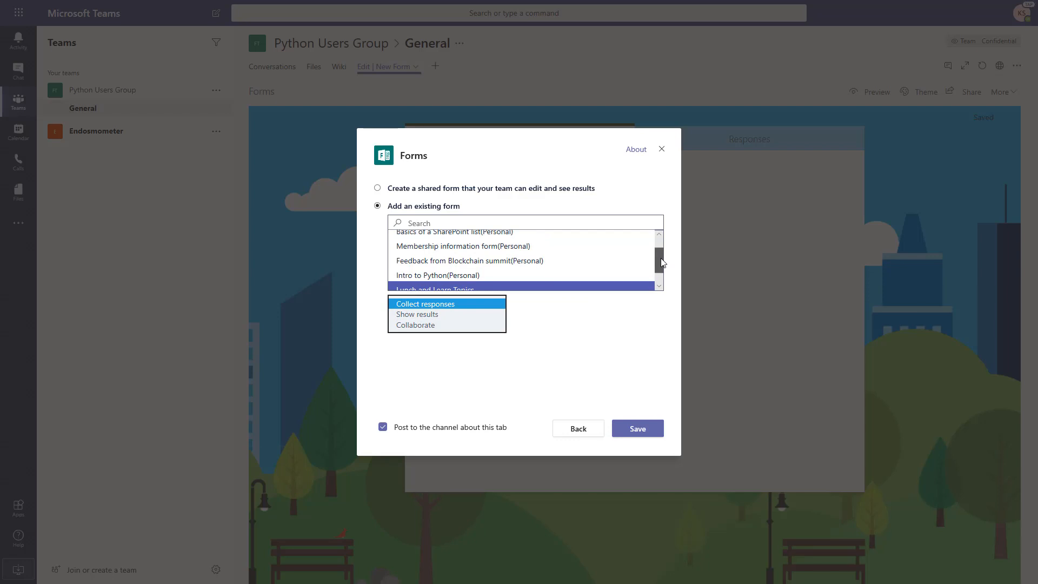
- Add the existing Intro to Python form as a channel tab set to Collect responses
left_click(435, 275)
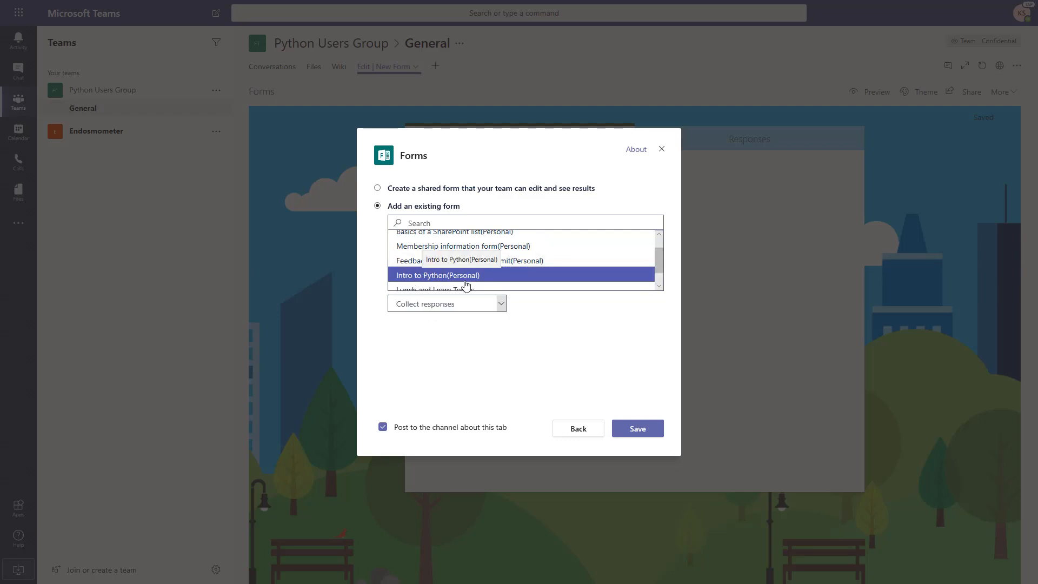
left_click(502, 304)
left_click(419, 304)
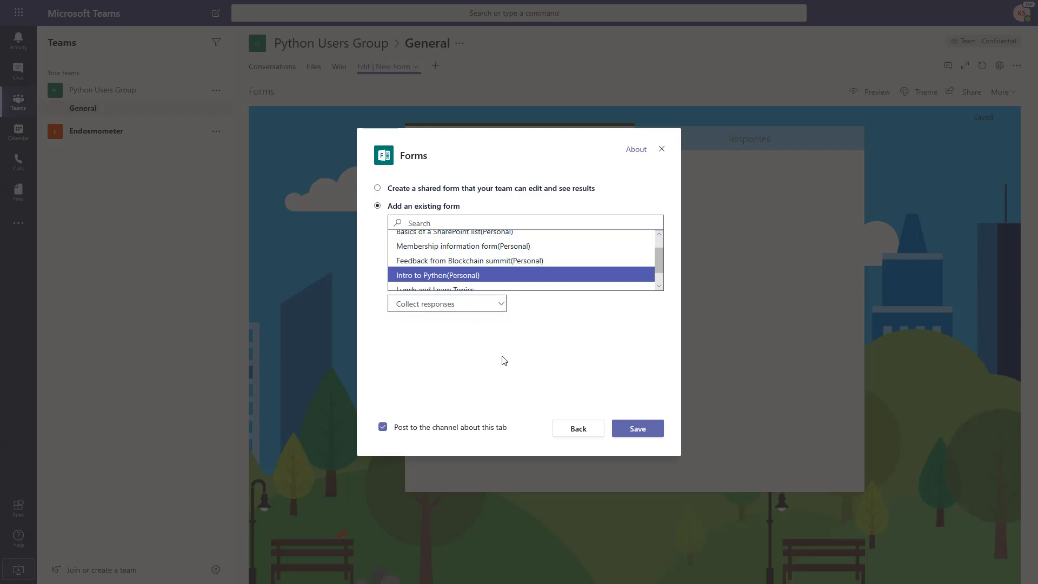
left_click(650, 430)
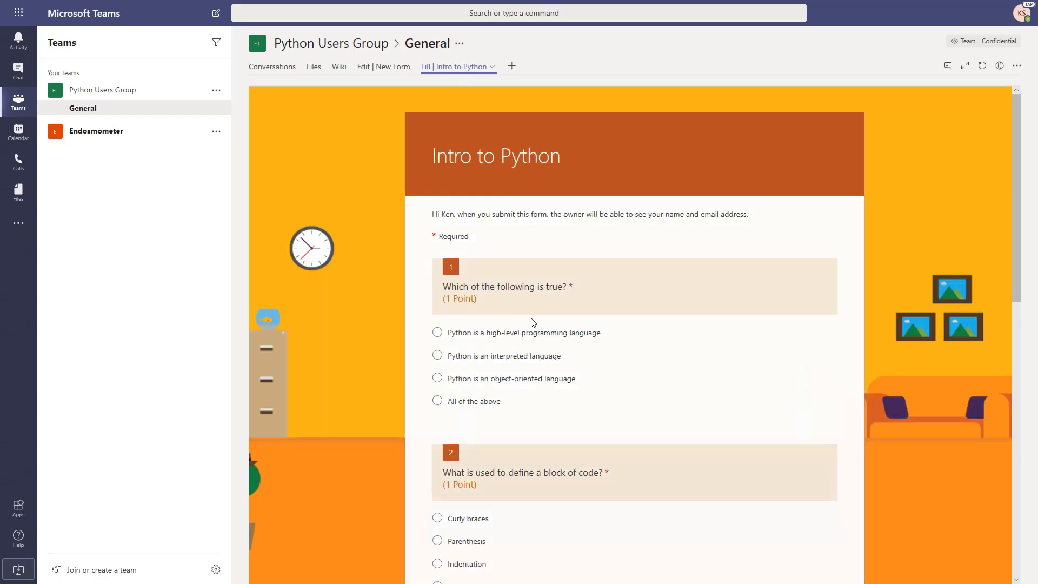
- Answer Intro to Python question 1 with high-level programming language, 3 with variable names can have symbols, and 4 with operator, and try to submit the quiz
left_click(438, 333)
scroll(541, 352, "down", 10)
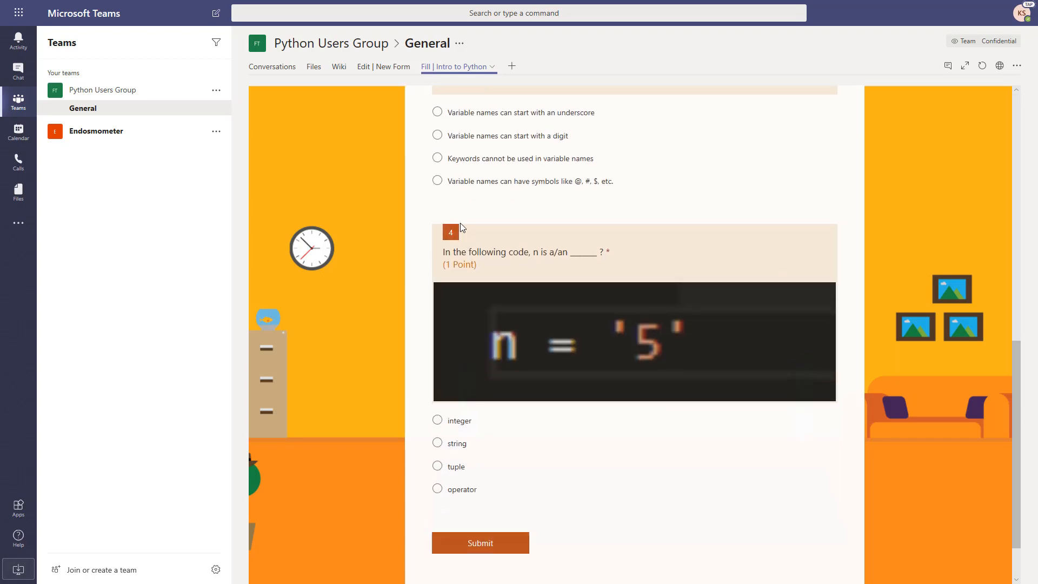
left_click(437, 180)
scroll(478, 463, "down", 1)
left_click(437, 424)
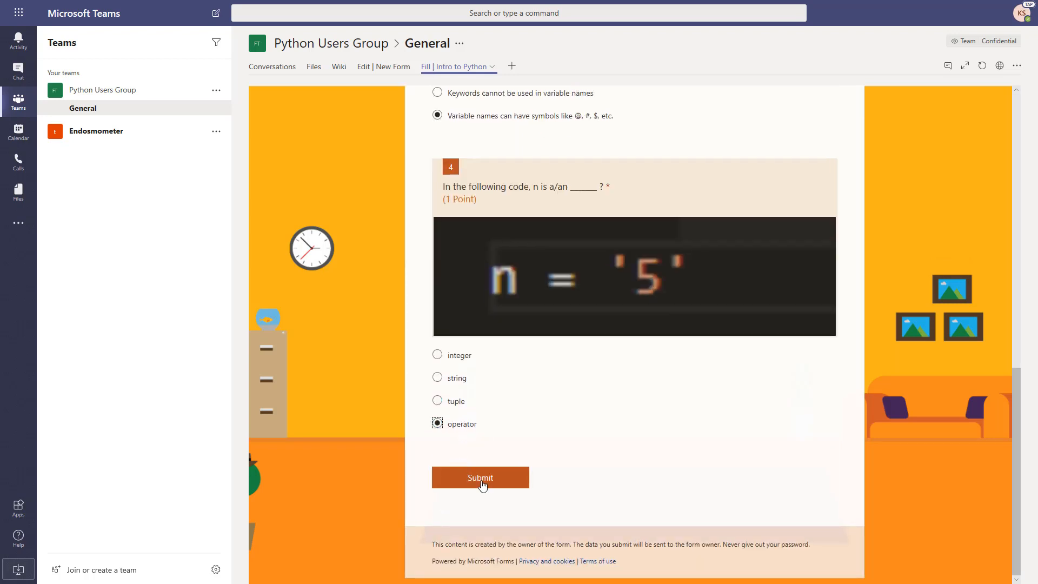
left_click(480, 478)
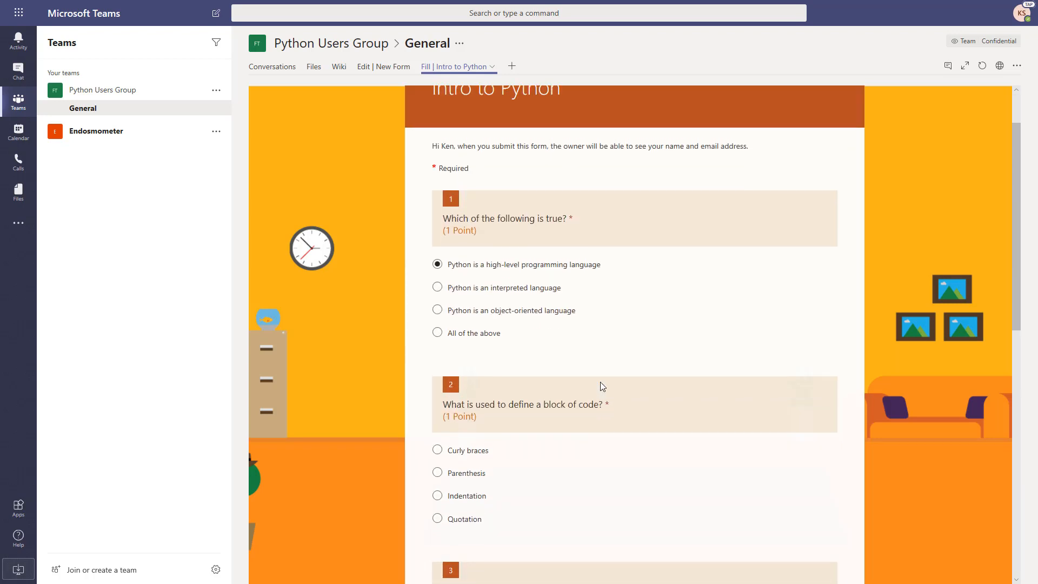
scroll(597, 351, "up", 2)
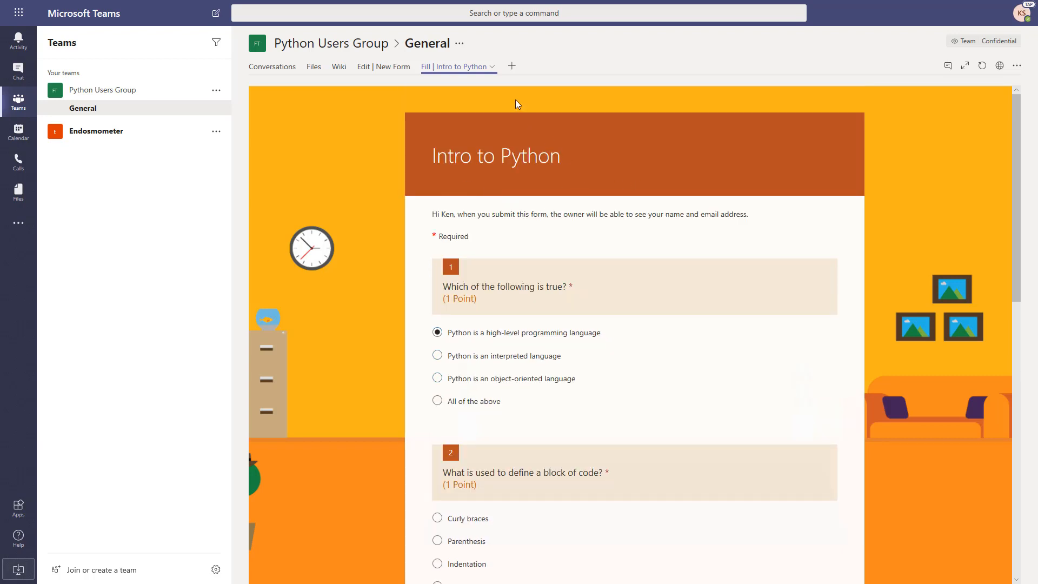
- Add the existing personal form Intro to Python as another Forms tab in the General channel, set to Show results
left_click(512, 66)
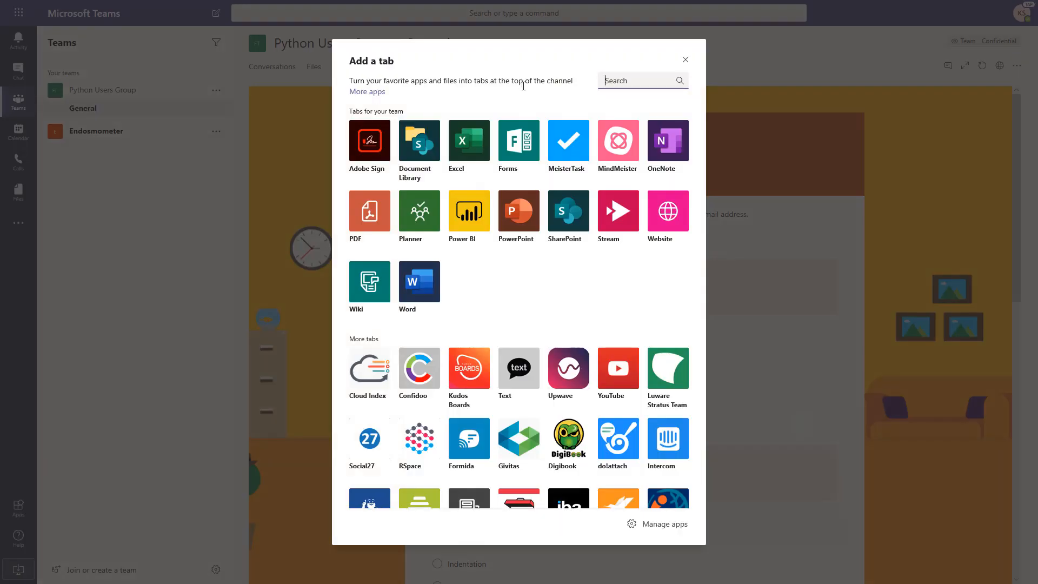
left_click(524, 157)
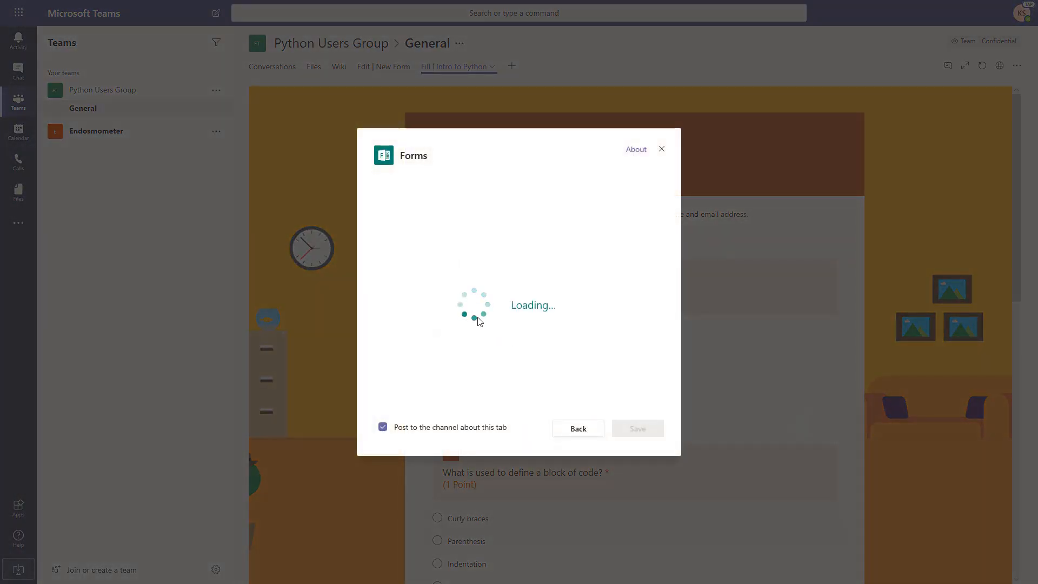
left_click(377, 227)
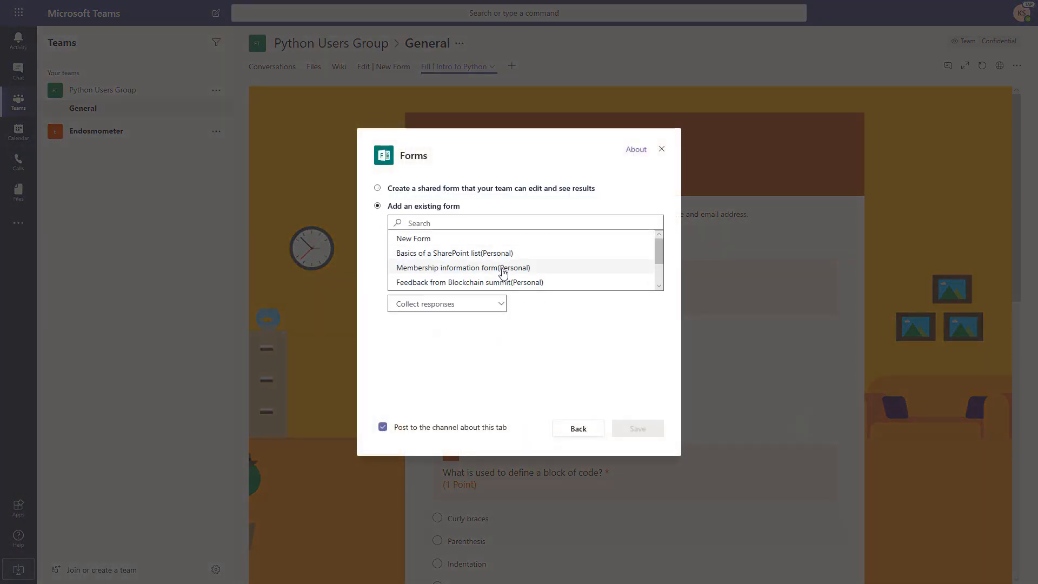
scroll(519, 281, "down", 1)
left_click(486, 286)
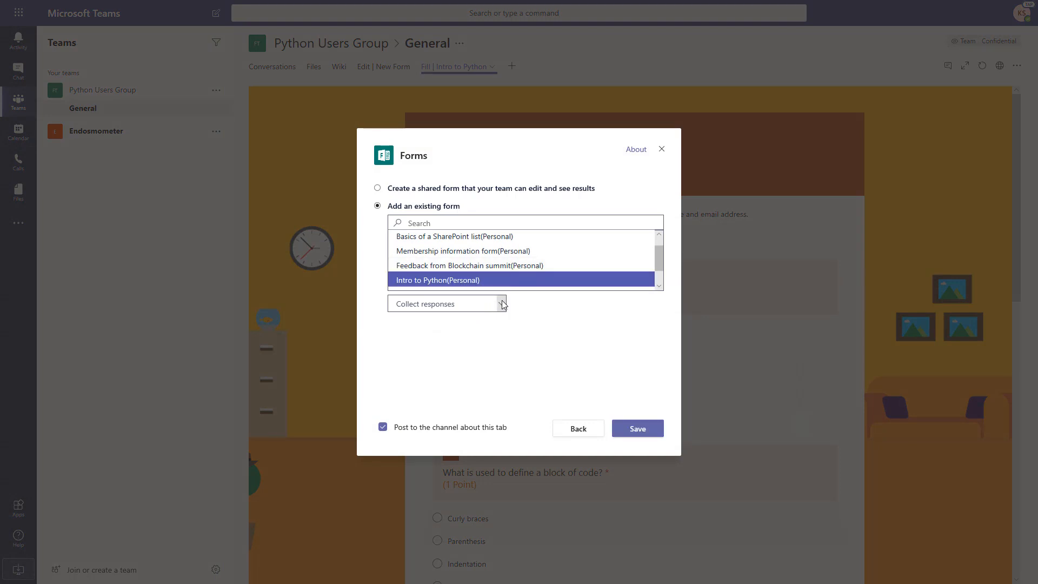
left_click(501, 304)
left_click(459, 319)
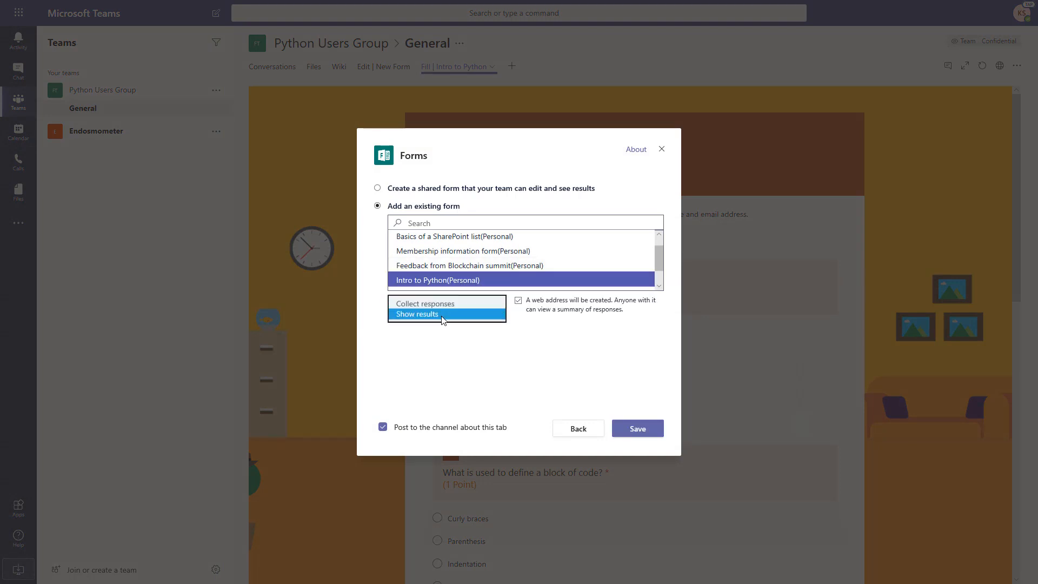
left_click(641, 433)
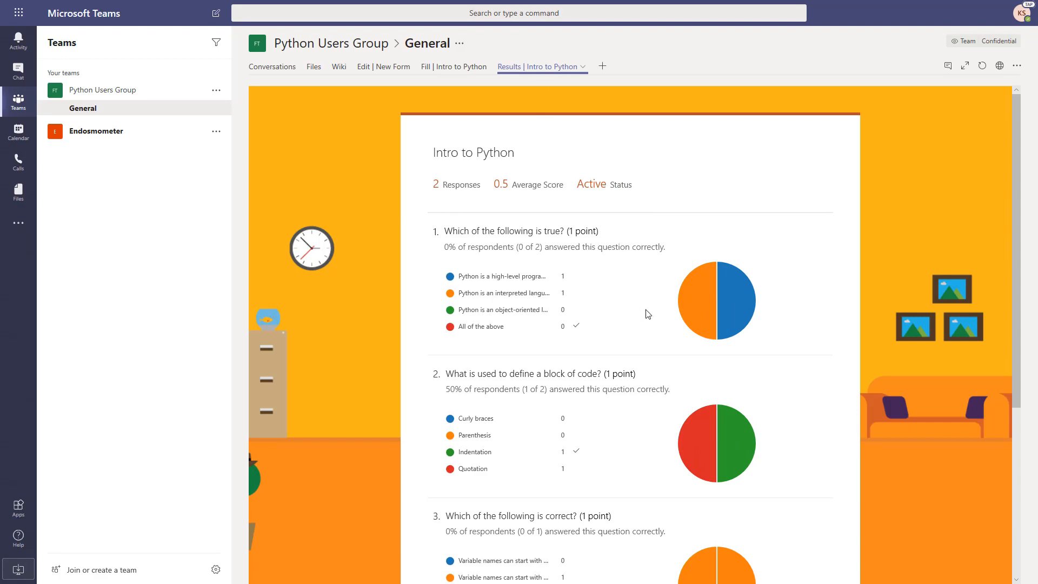
- Review the Intro to Python response summary, compare it with the fill-in version of the quiz, and open the shared New Form for editing
scroll(649, 312, "down", 5)
scroll(652, 343, "up", 5)
scroll(629, 281, "down", 5)
scroll(628, 292, "up", 5)
mouse_move(709, 270)
left_click(454, 67)
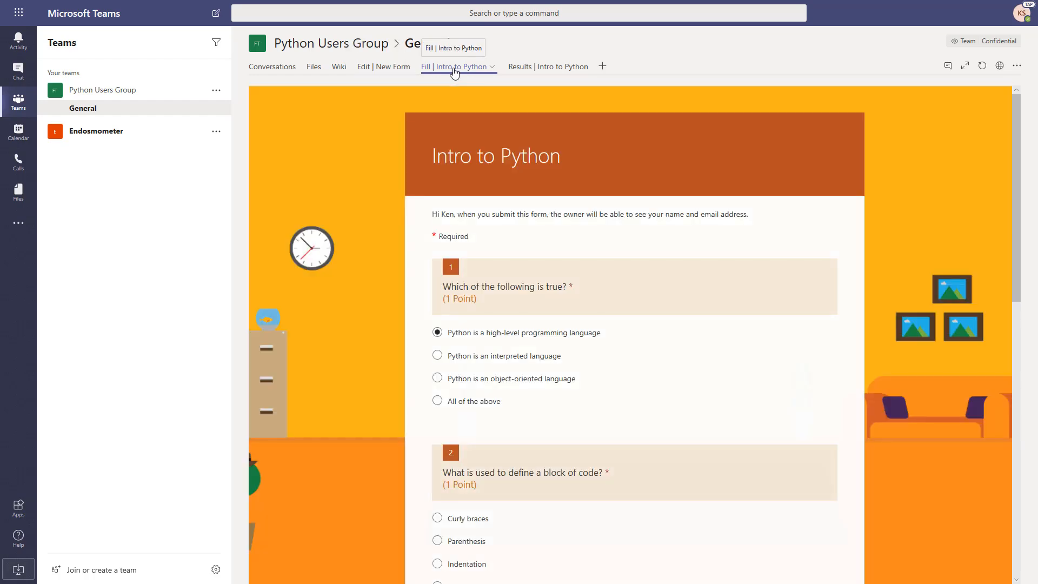
scroll(540, 273, "down", 4)
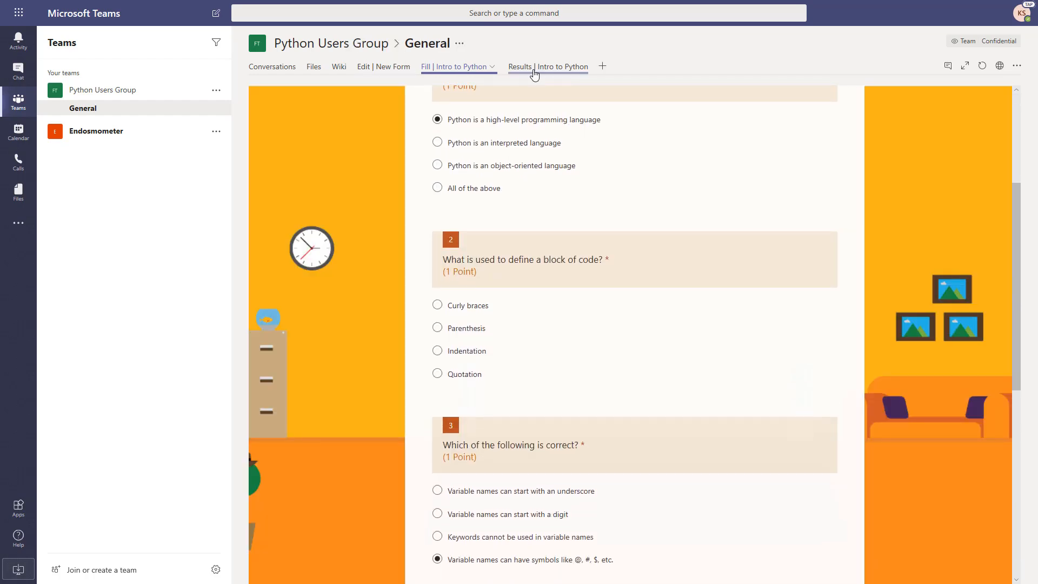
left_click(533, 68)
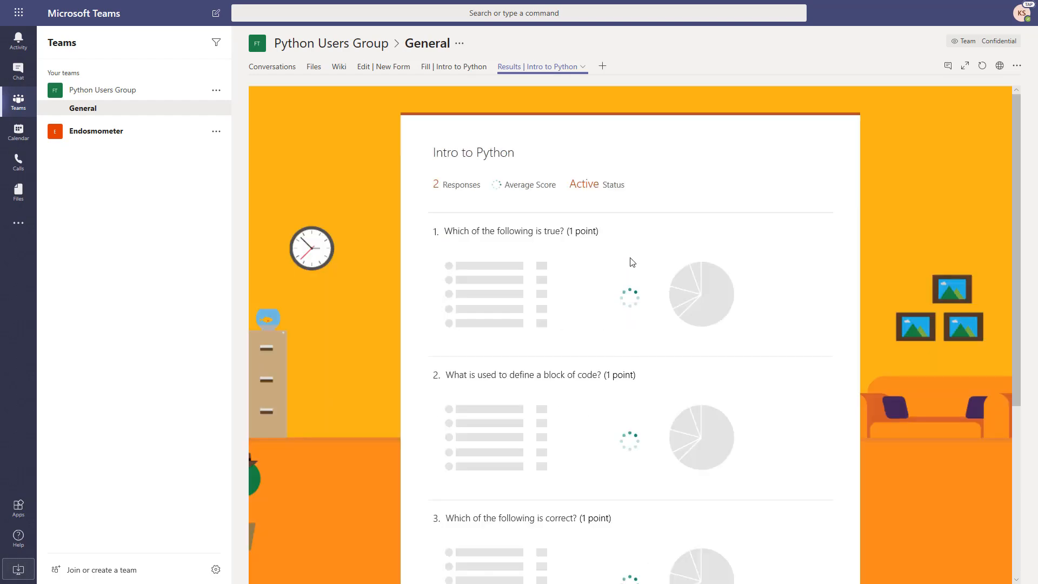
left_click(371, 69)
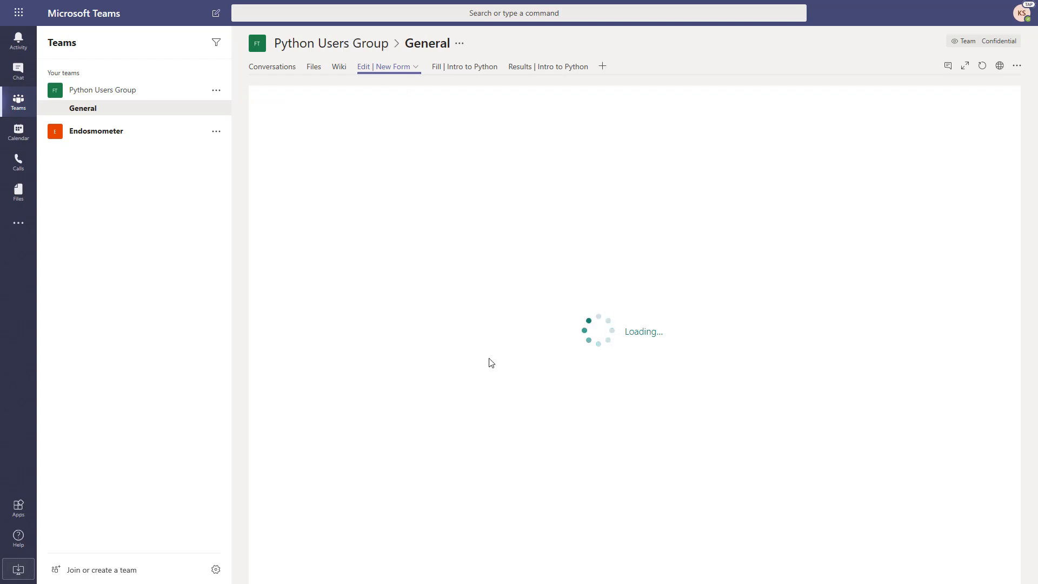